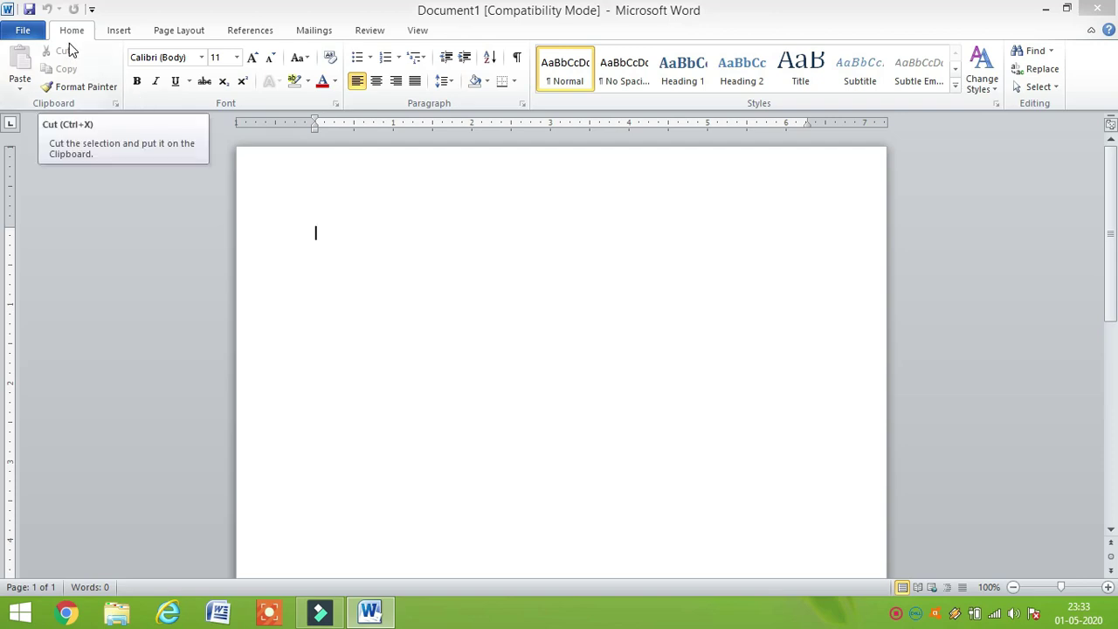
# Type the sentence 'The quick brown fox right jumps over the lazy little.' on the blank page
pyautogui.click(22, 94)
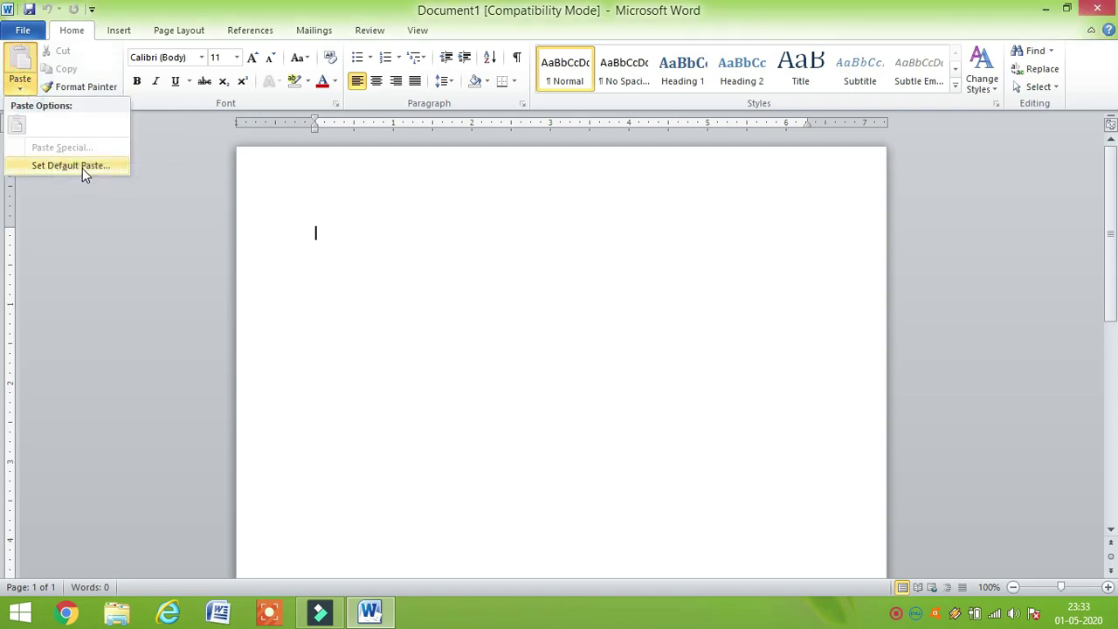
pyautogui.click(363, 238)
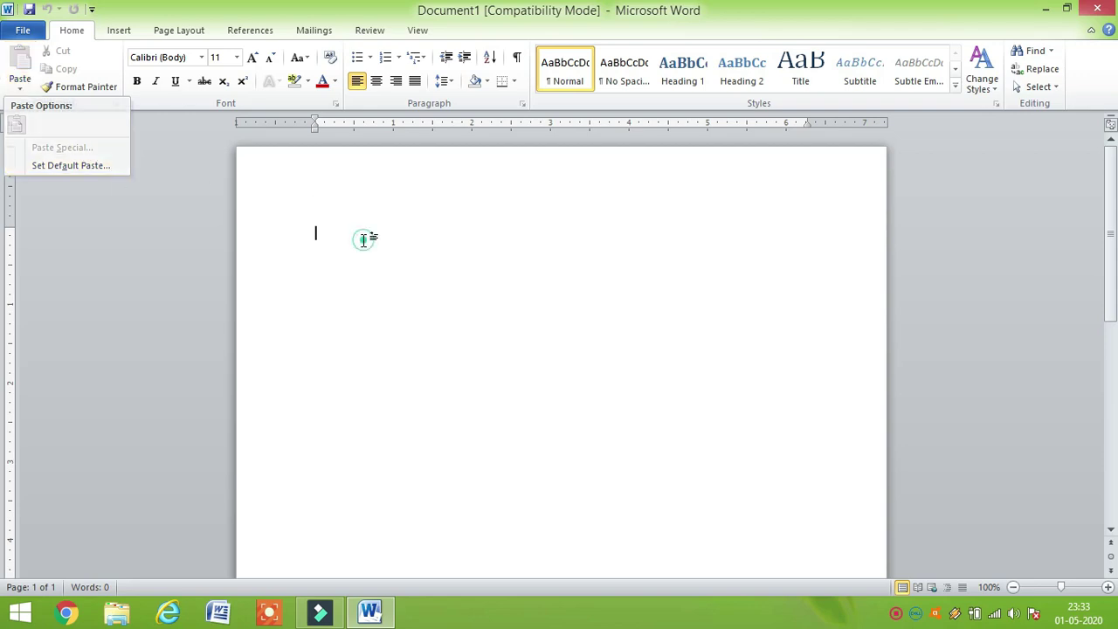
pyautogui.write('the')
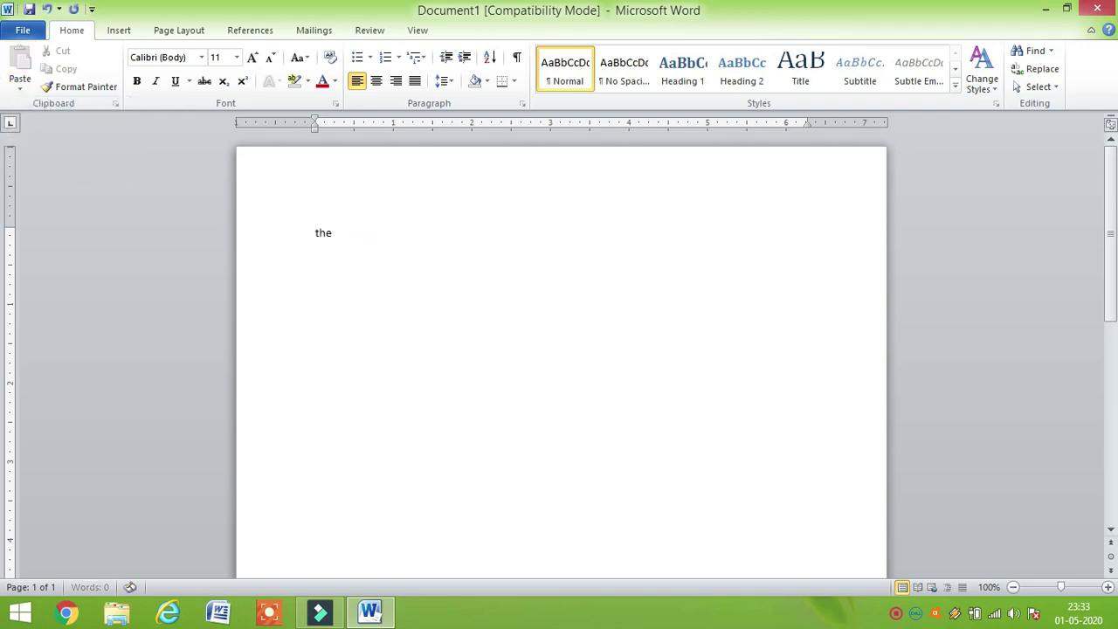
pyautogui.write(' quick brown n')
pyautogui.press('BackSpace')
pyautogui.write('f')
pyautogui.press('BackSpace')
pyautogui.write('fox right jumps over the la')
pyautogui.press('BackSpace')
pyautogui.press('BackSpace')
pyautogui.write('lazy little')
pyautogui.press('BackSpace')
pyautogui.press('BackSpace')
pyautogui.press('BackSpace')
pyautogui.press('BackSpace')
pyautogui.write('ttle.')
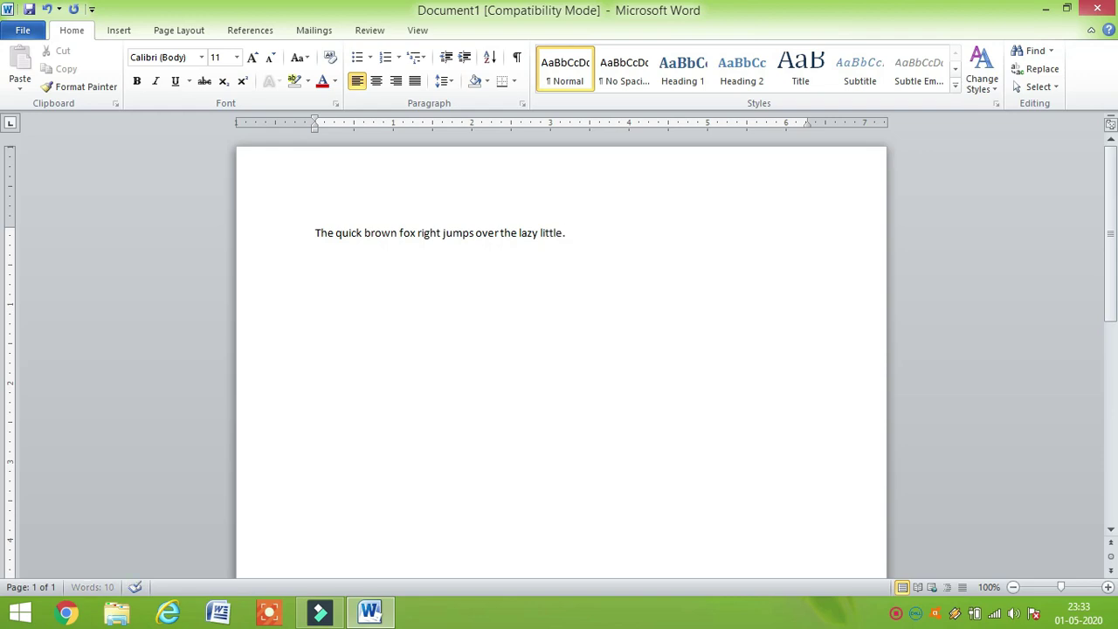
# Make the sentence bold, red Arial Black with no underline
pyautogui.moveTo(655, 260); pyautogui.dragTo(318, 237)
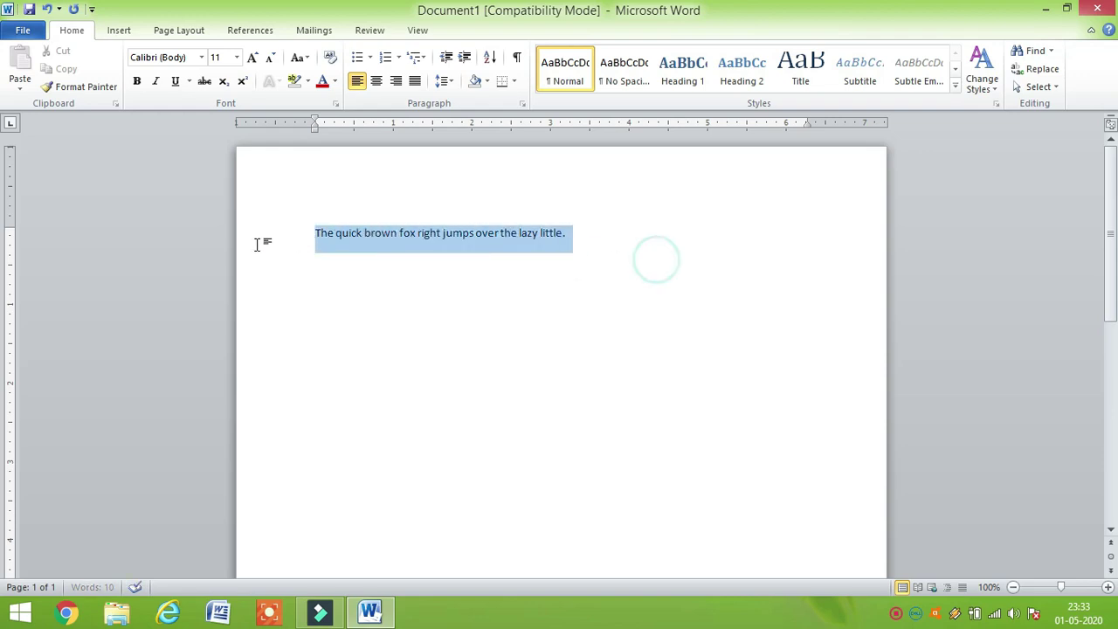
pyautogui.click(134, 87)
pyautogui.click(201, 58)
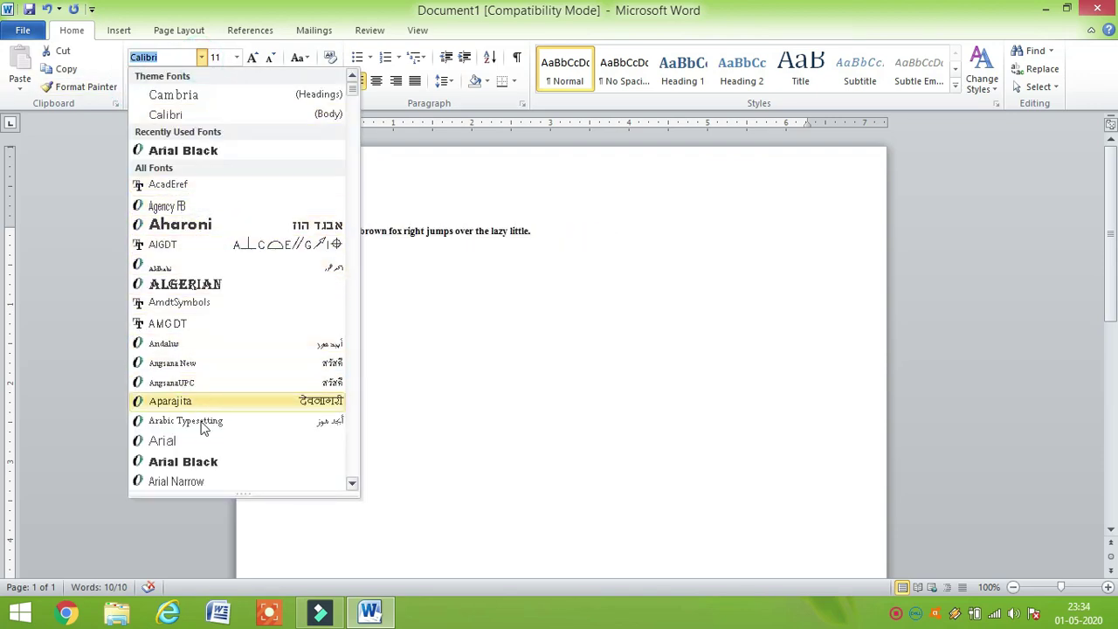
pyautogui.click(203, 471)
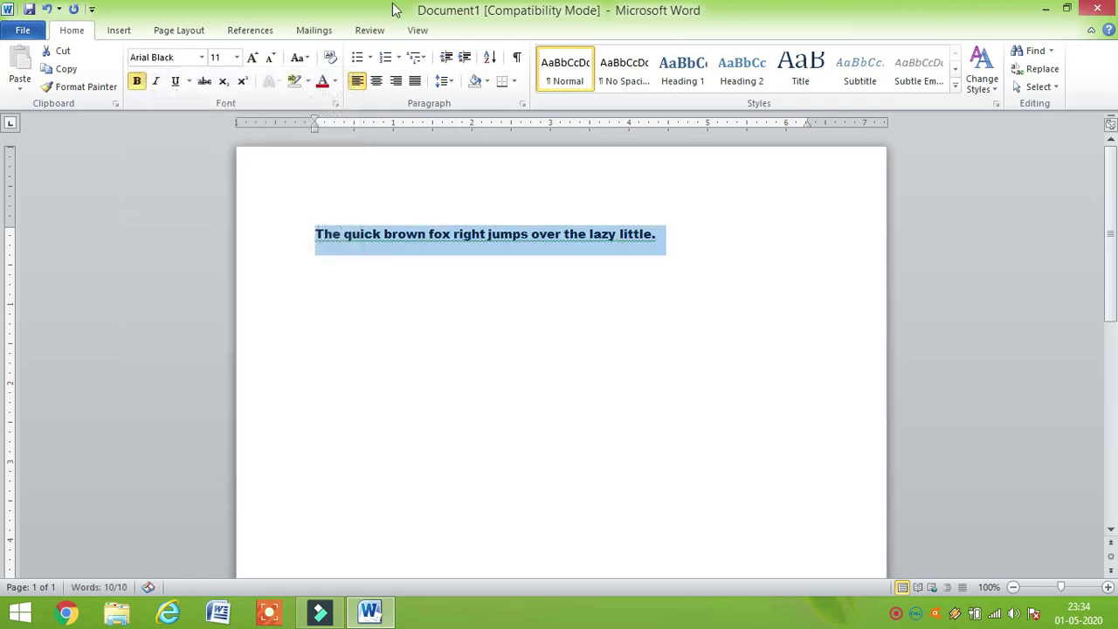
pyautogui.click(338, 80)
pyautogui.click(335, 219)
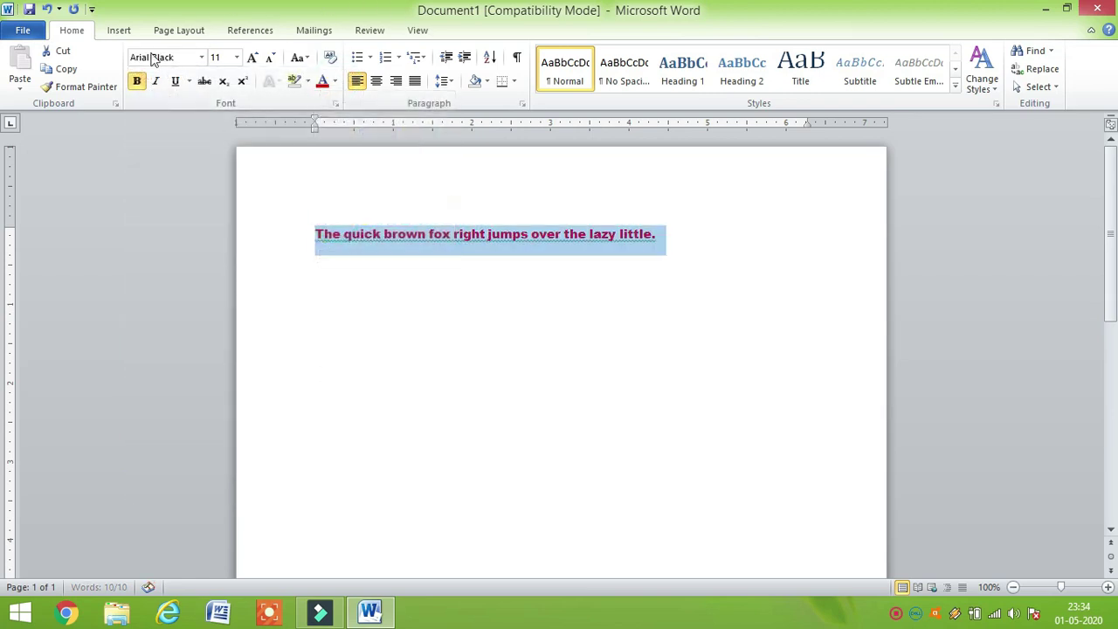
pyautogui.click(175, 81)
pyautogui.click(174, 81)
# Reselect and deselect the formatted sentence several times to check it
pyautogui.click(589, 234)
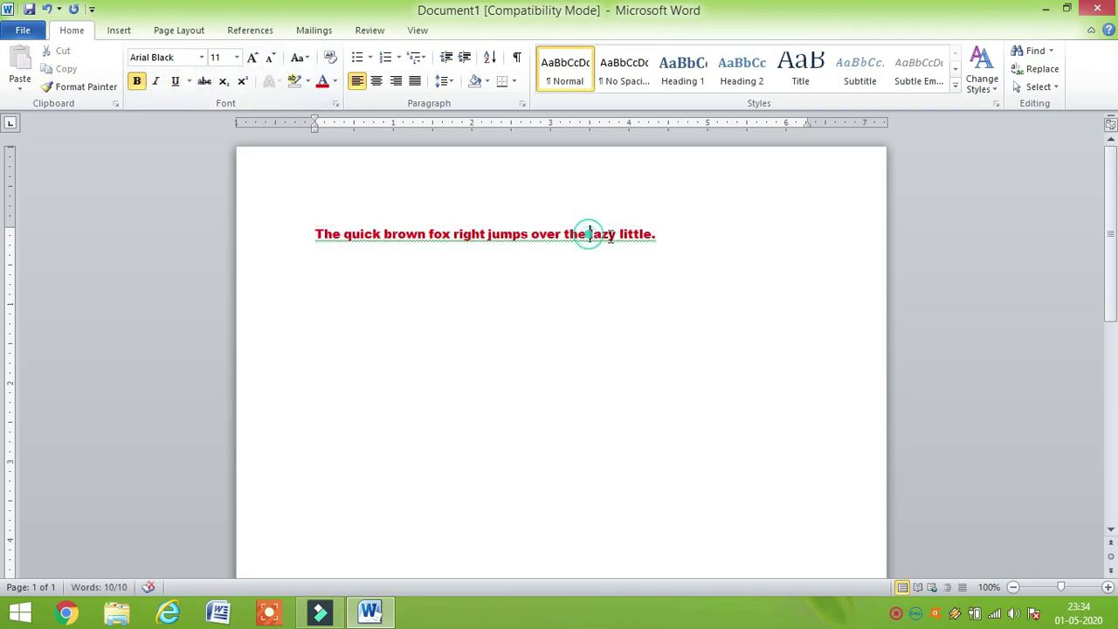
pyautogui.moveTo(682, 242); pyautogui.dragTo(316, 235)
pyautogui.click(692, 234)
pyautogui.moveTo(677, 235); pyautogui.dragTo(299, 242)
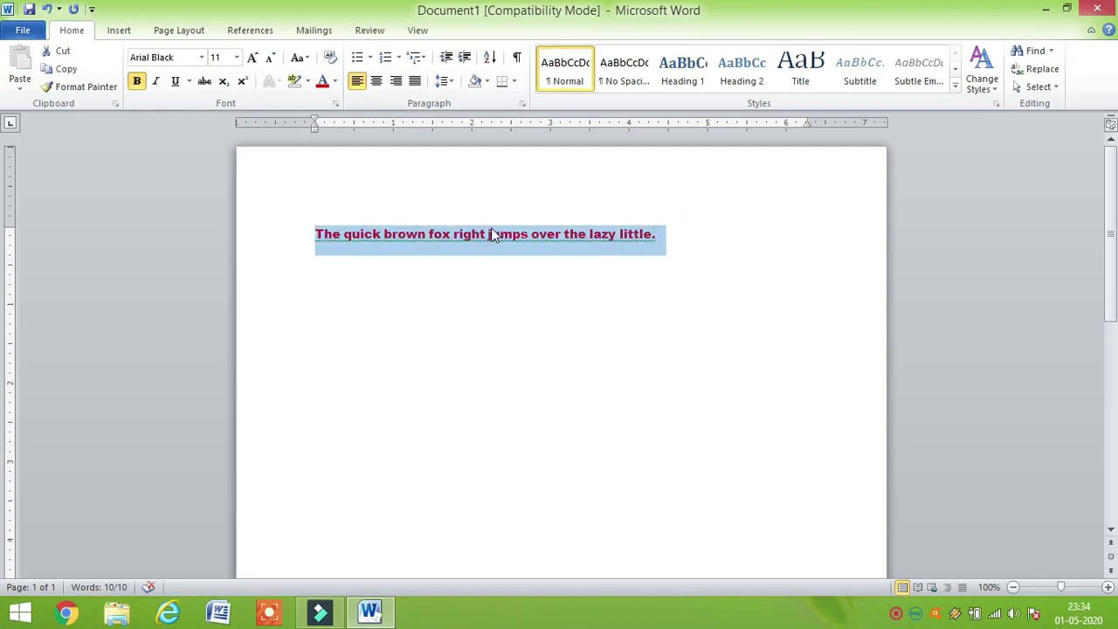
pyautogui.click(664, 227)
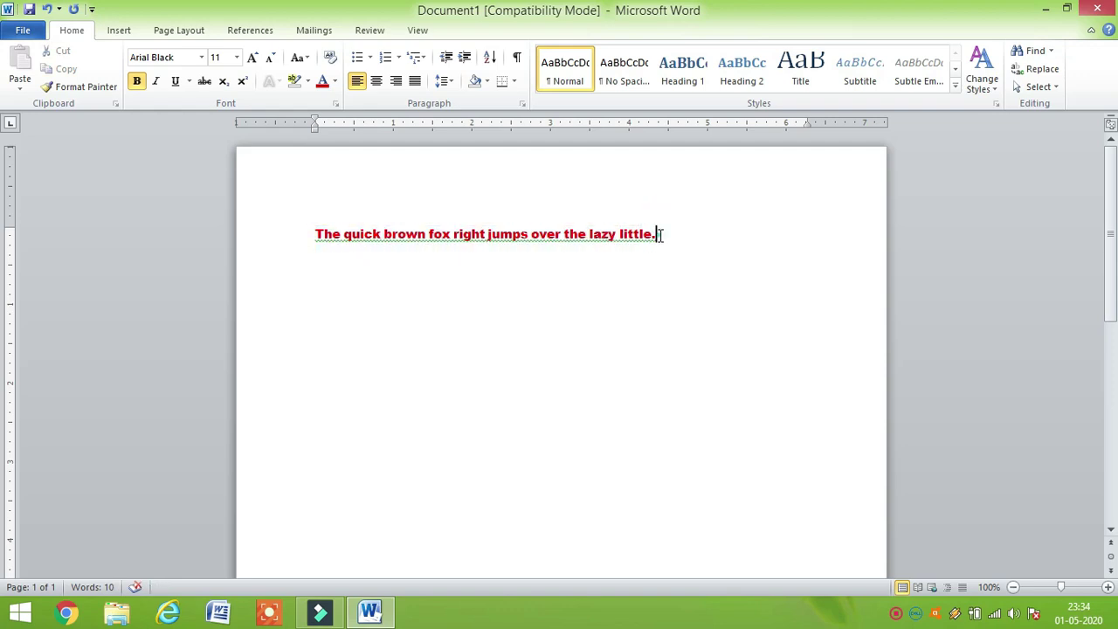
pyautogui.moveTo(660, 235); pyautogui.dragTo(313, 227)
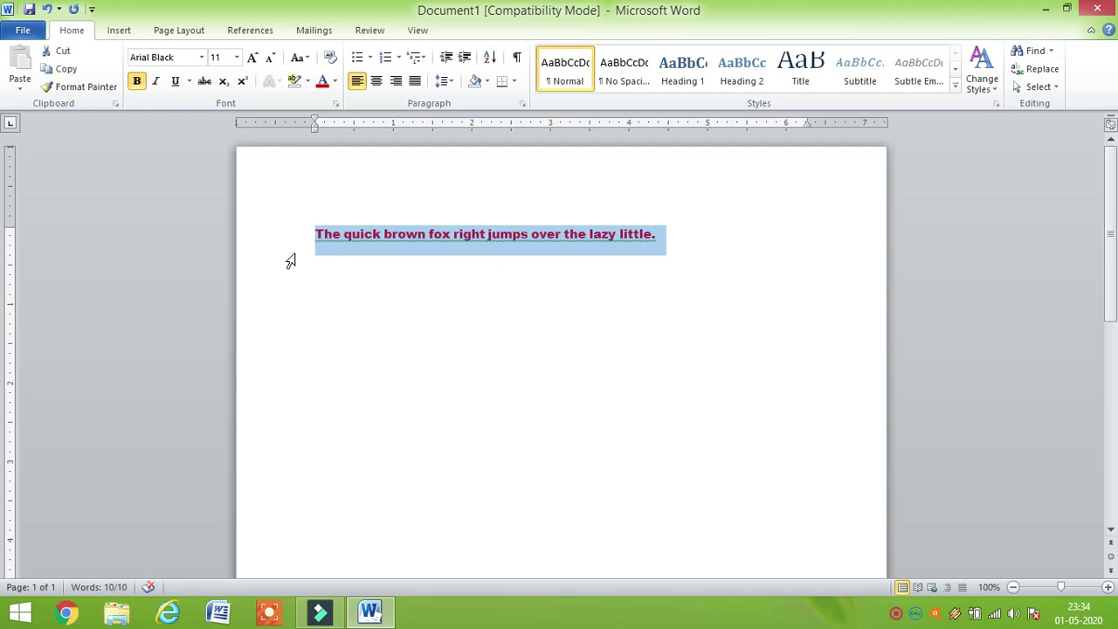
pyautogui.click(708, 276)
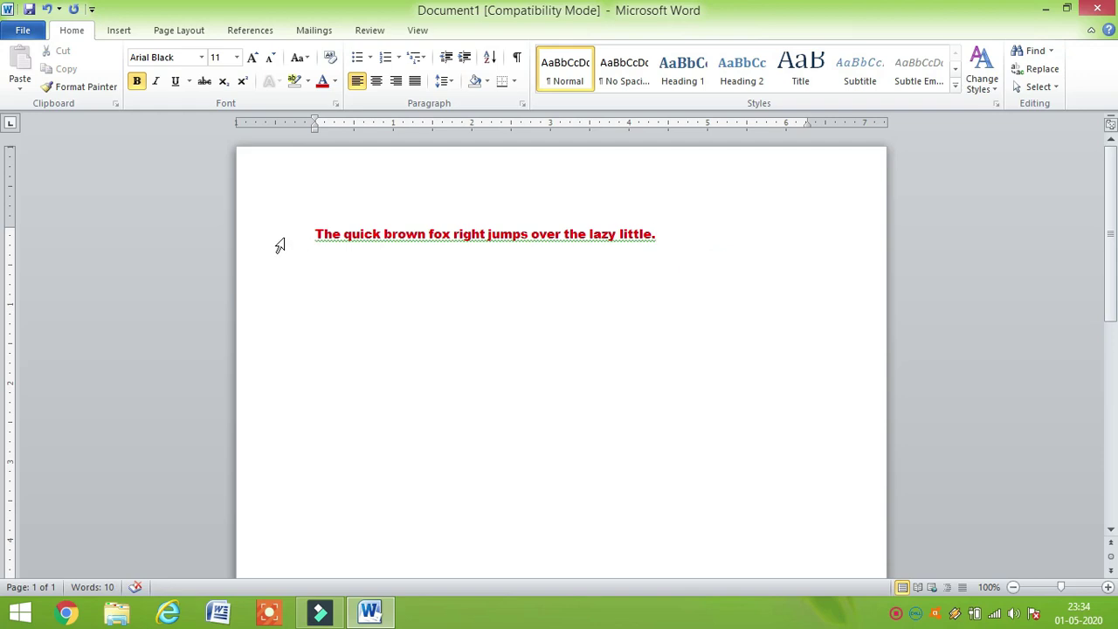
pyautogui.click(279, 244)
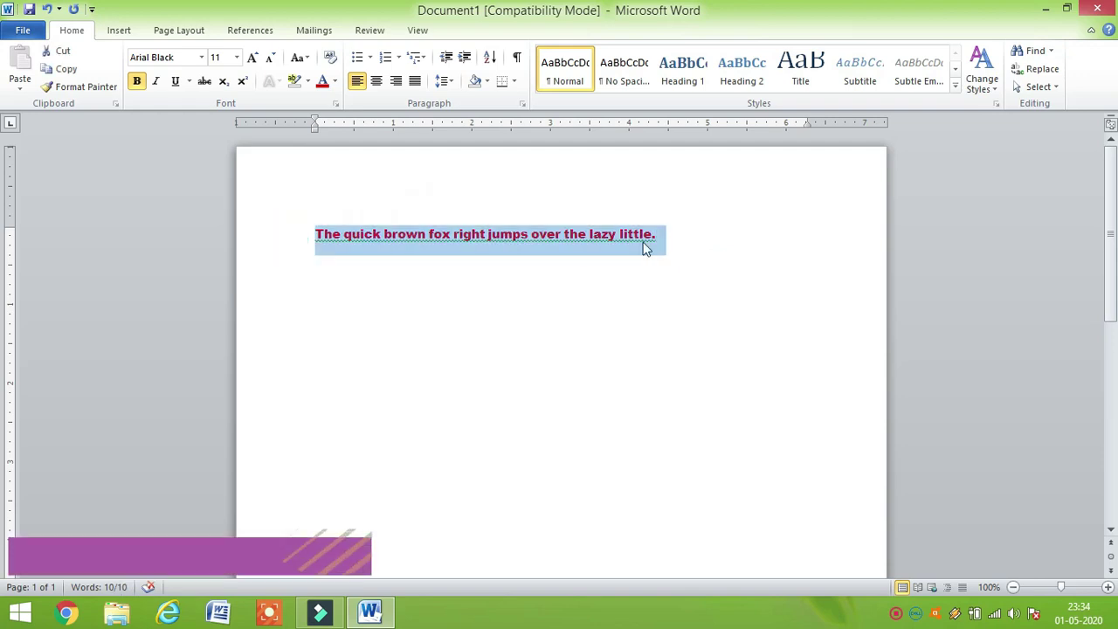
pyautogui.click(694, 238)
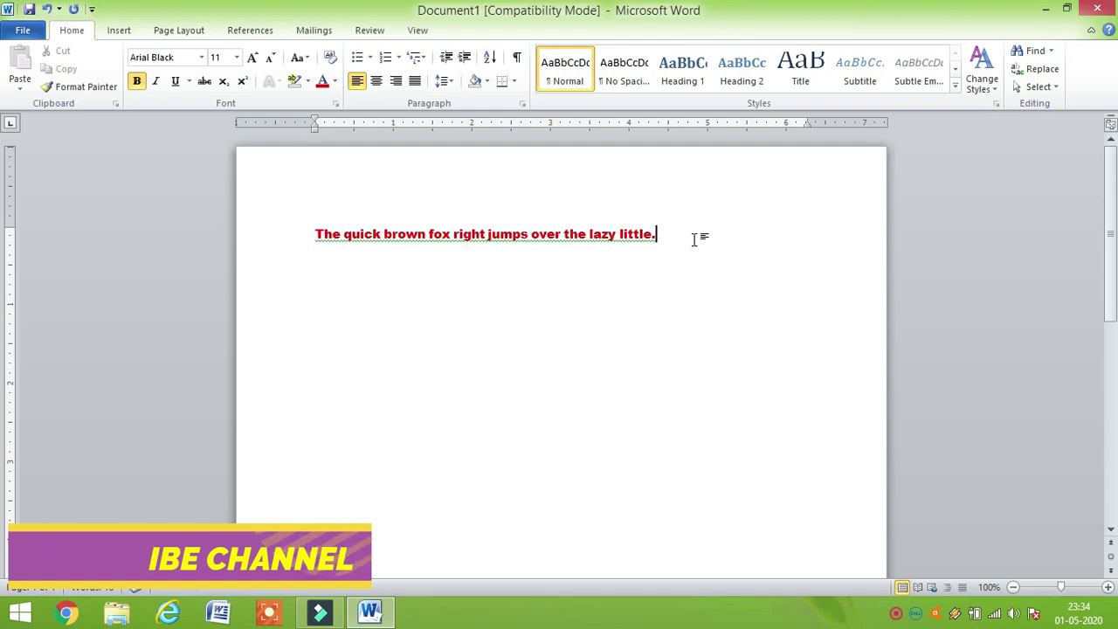
pyautogui.tripleClick(693, 237)
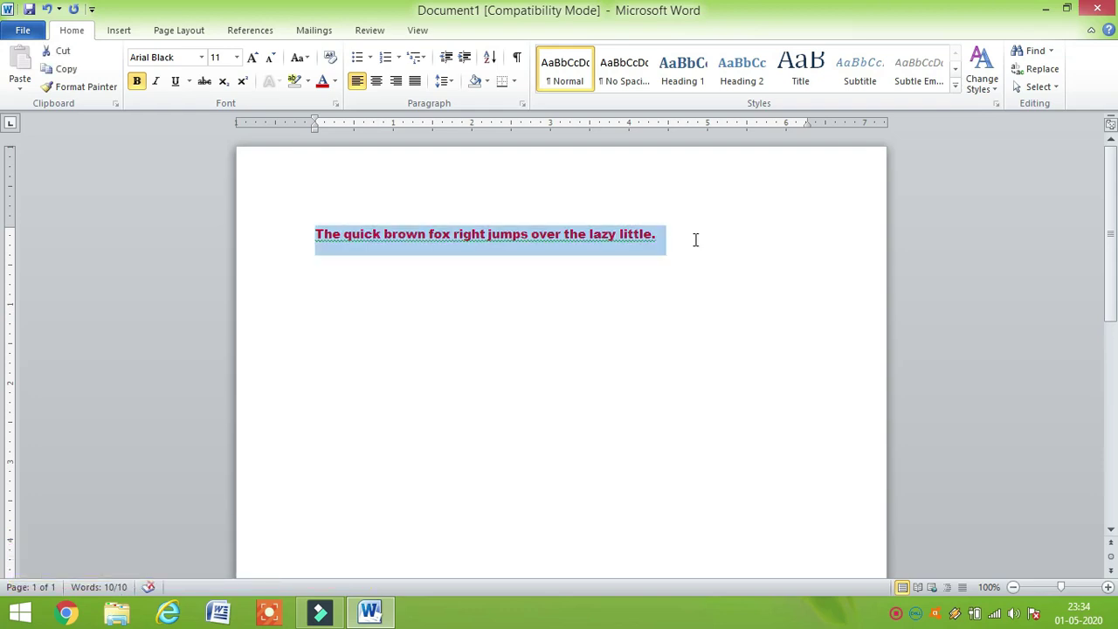
pyautogui.click(695, 240)
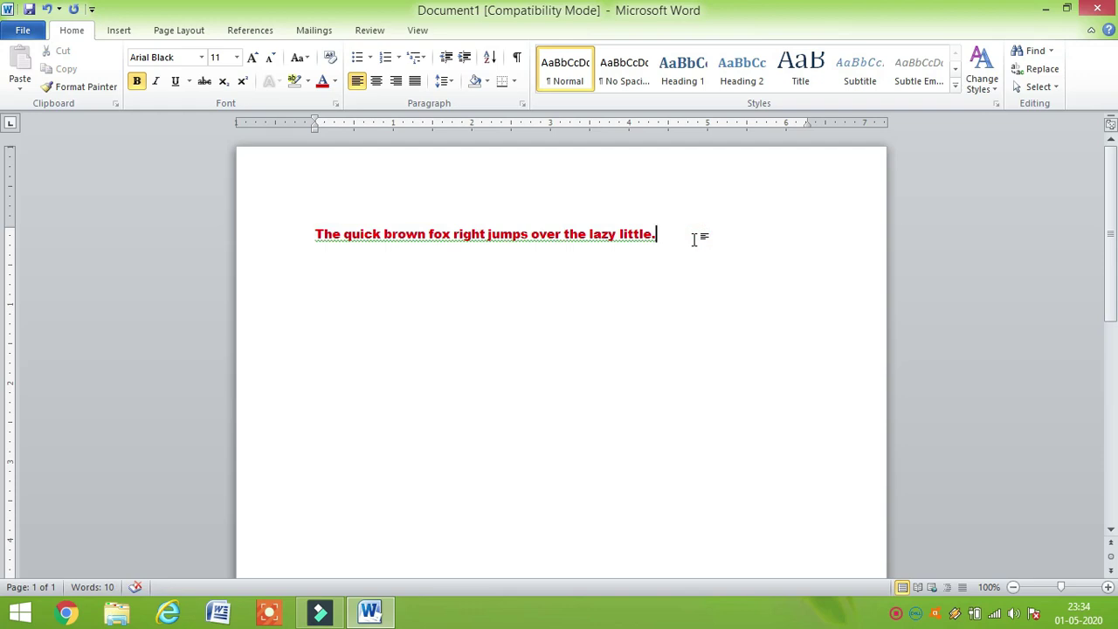
pyautogui.tripleClick(694, 239)
pyautogui.tripleClick(695, 239)
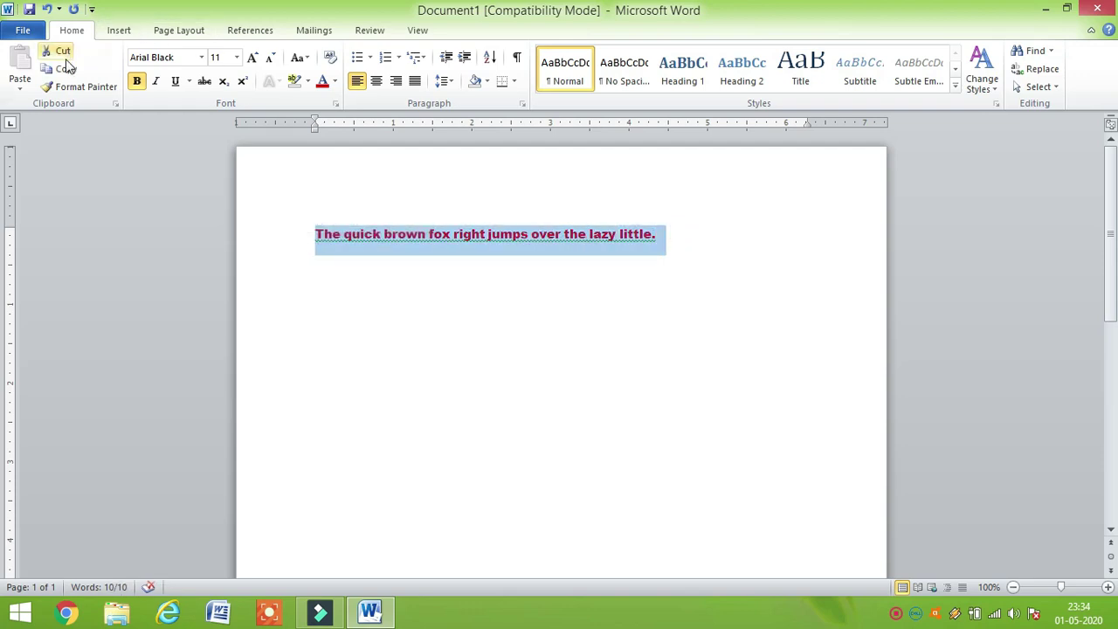
pyautogui.click(63, 55)
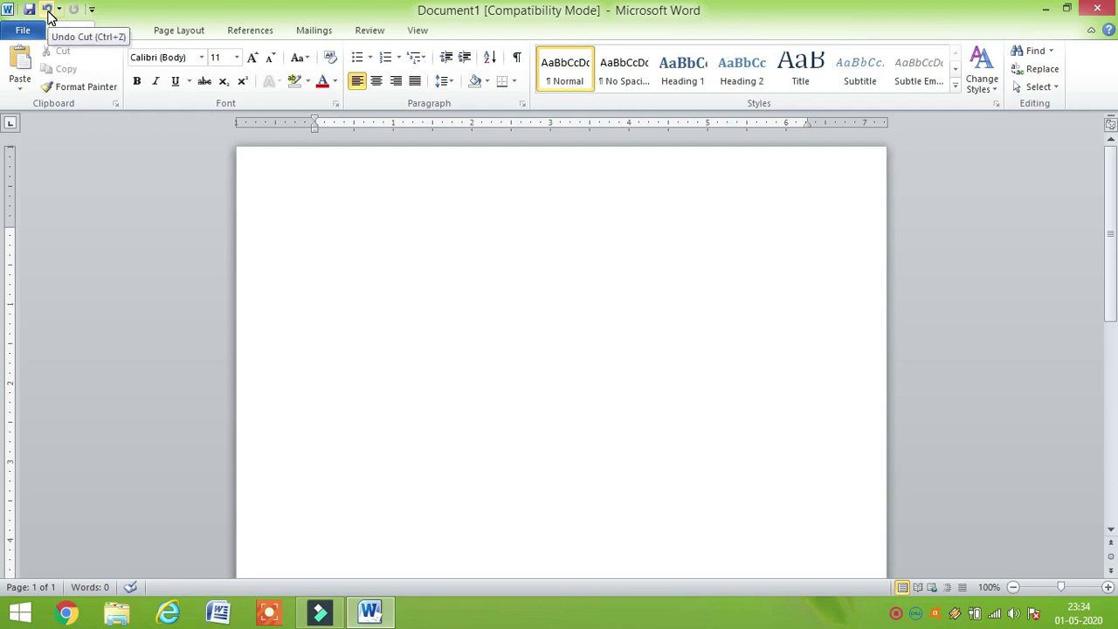
pyautogui.click(48, 11)
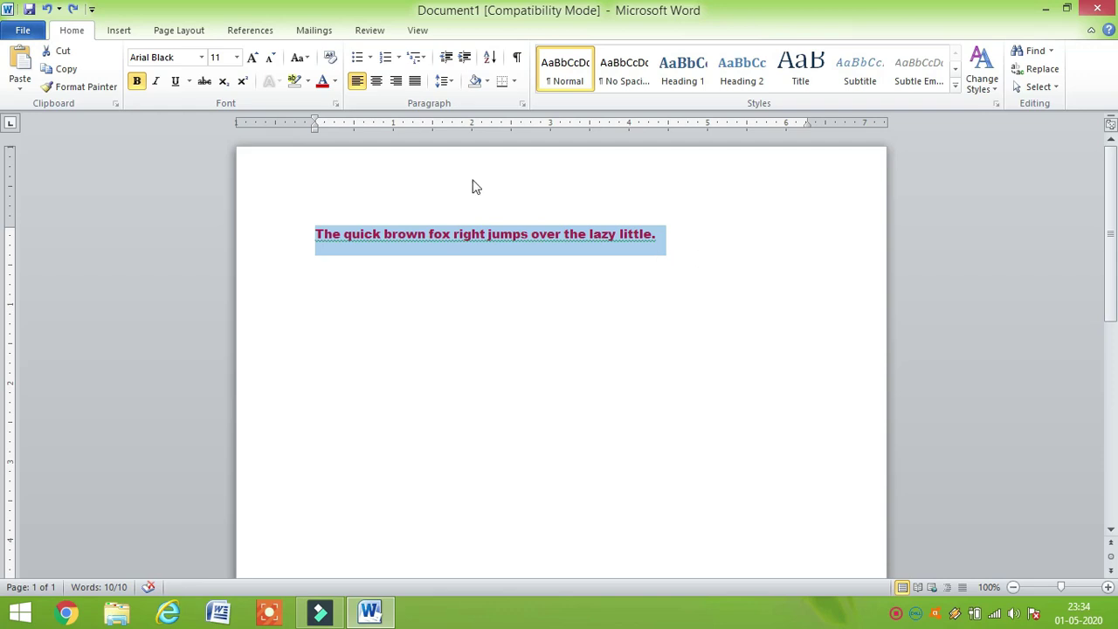
# Select the red bold sentence and copy it to the clipboard
pyautogui.click(689, 247)
pyautogui.moveTo(685, 235); pyautogui.dragTo(333, 250)
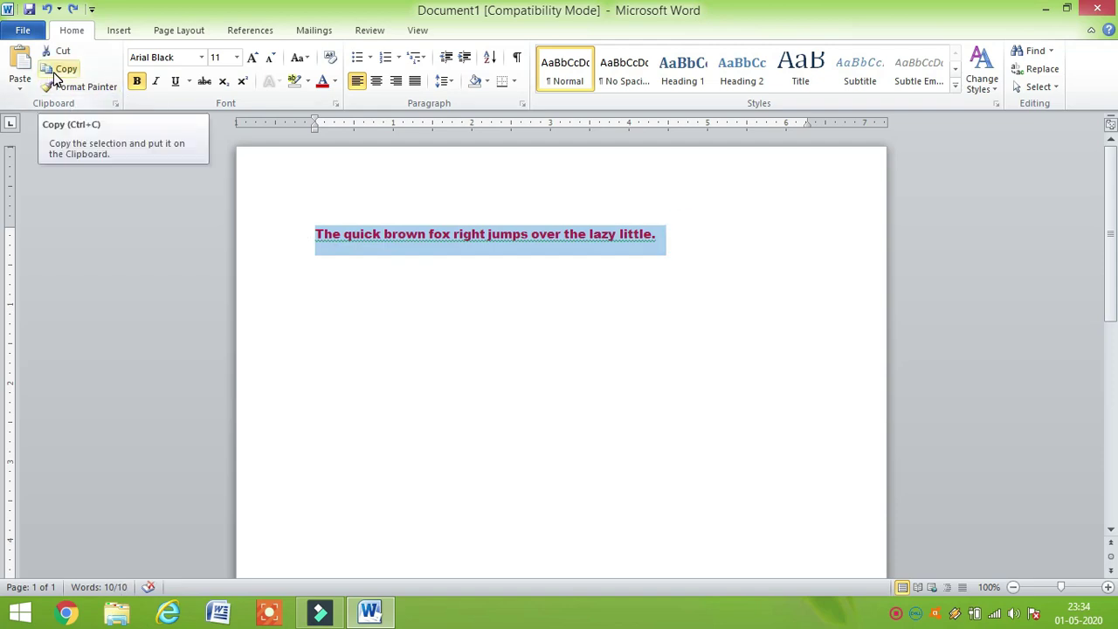
pyautogui.click(748, 255)
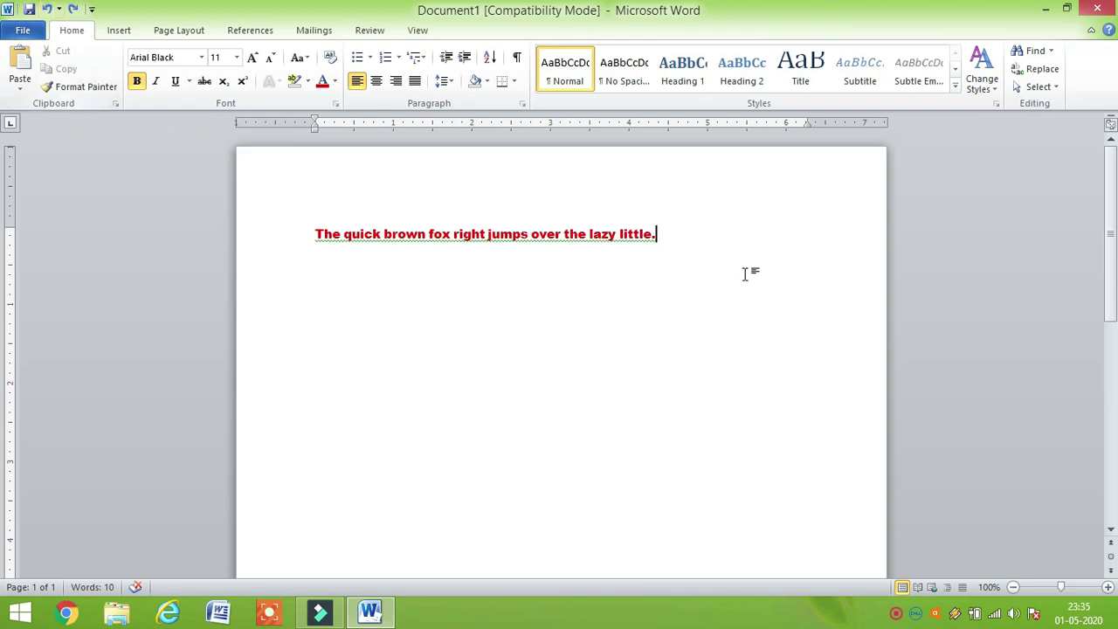
pyautogui.moveTo(723, 247); pyautogui.dragTo(319, 236)
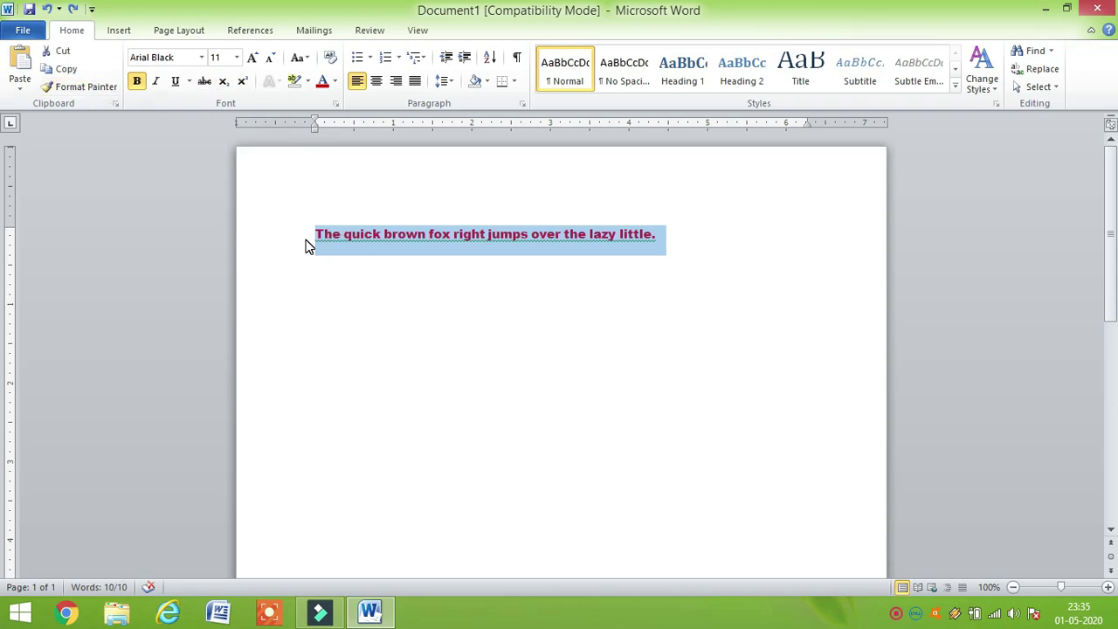
pyautogui.click(63, 75)
# Paste several copies of the sentence after it, then undo the last paste
pyautogui.click(701, 236)
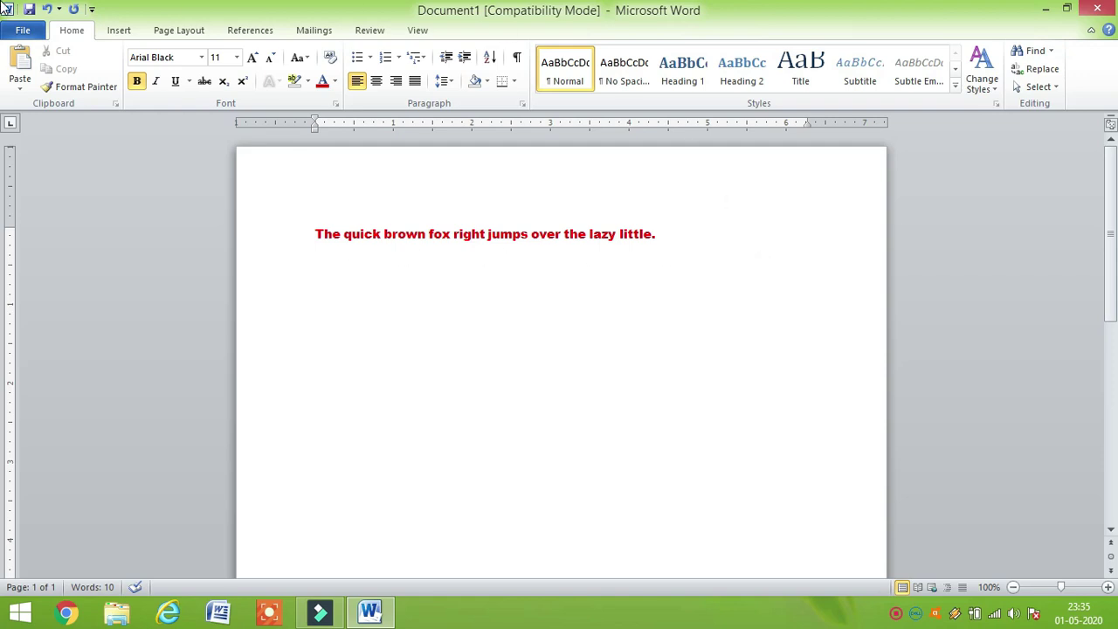
pyautogui.click(13, 75)
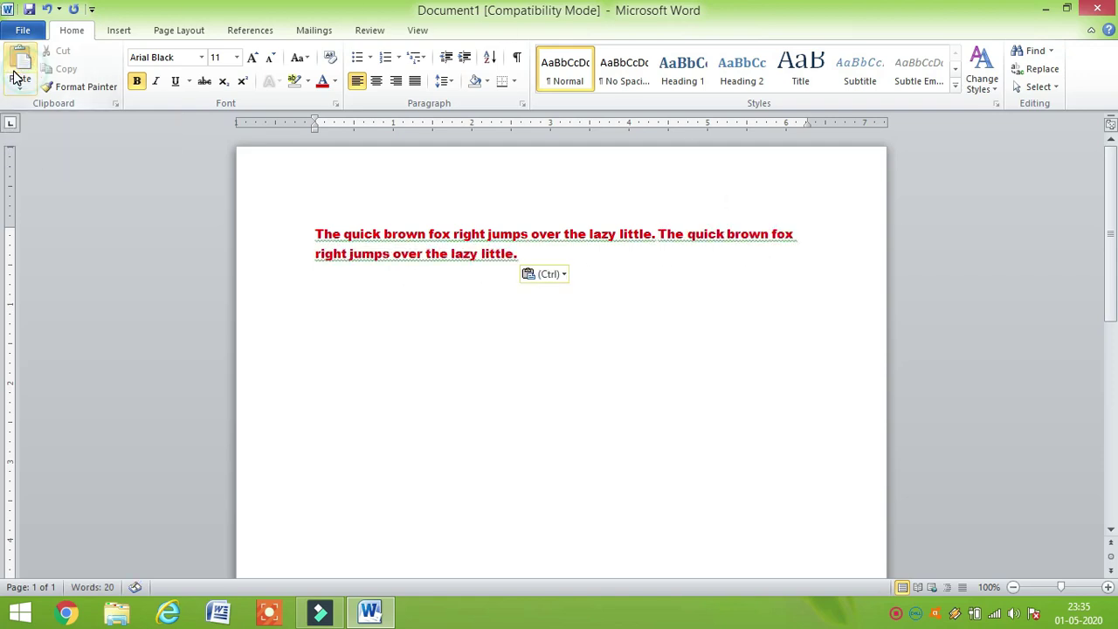
pyautogui.click(550, 252)
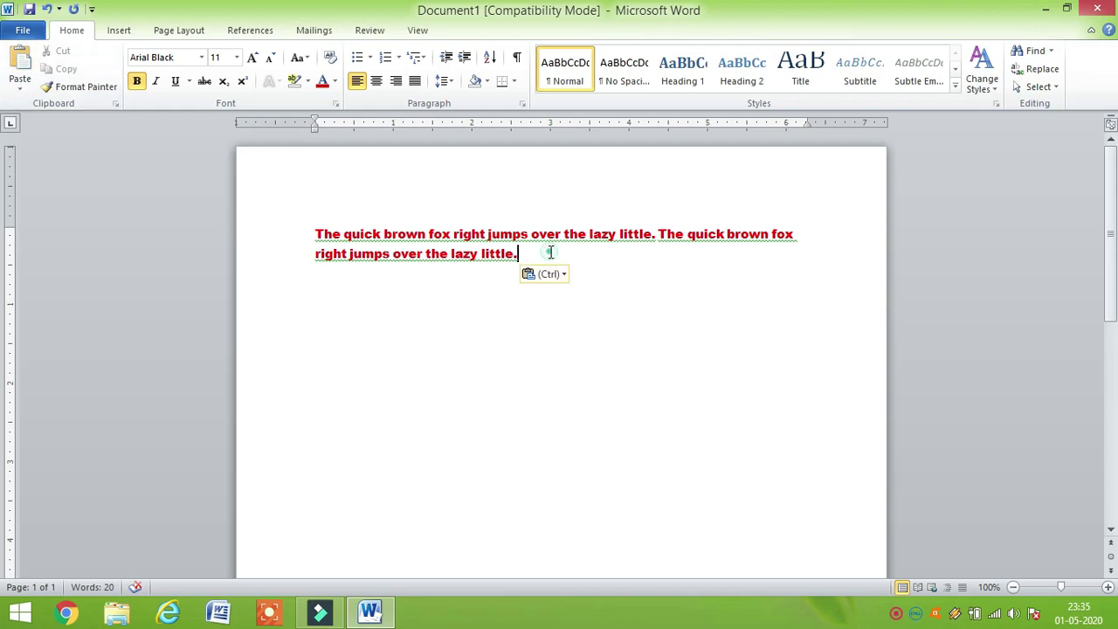
pyautogui.click(20, 63)
pyautogui.click(471, 276)
pyautogui.click(20, 63)
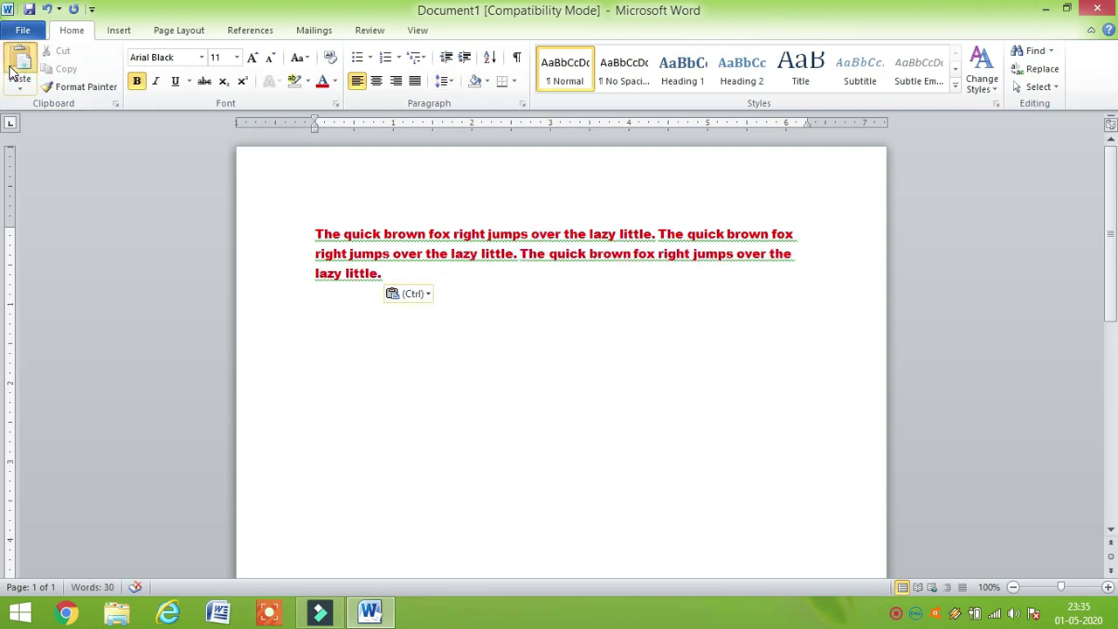
pyautogui.click(782, 276)
pyautogui.click(19, 63)
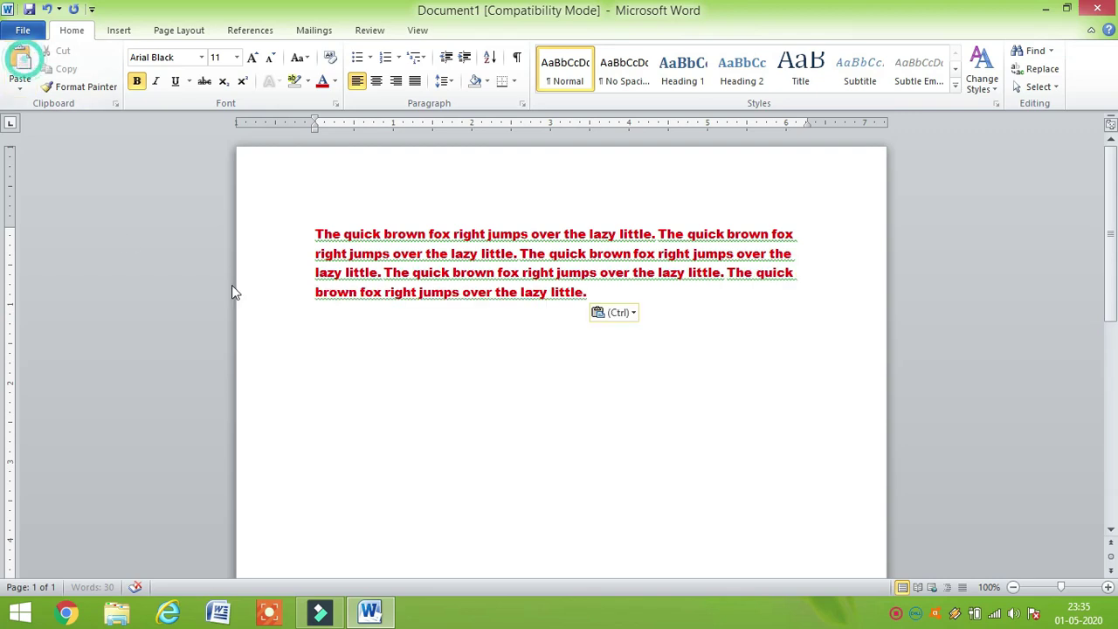
pyautogui.click(693, 290)
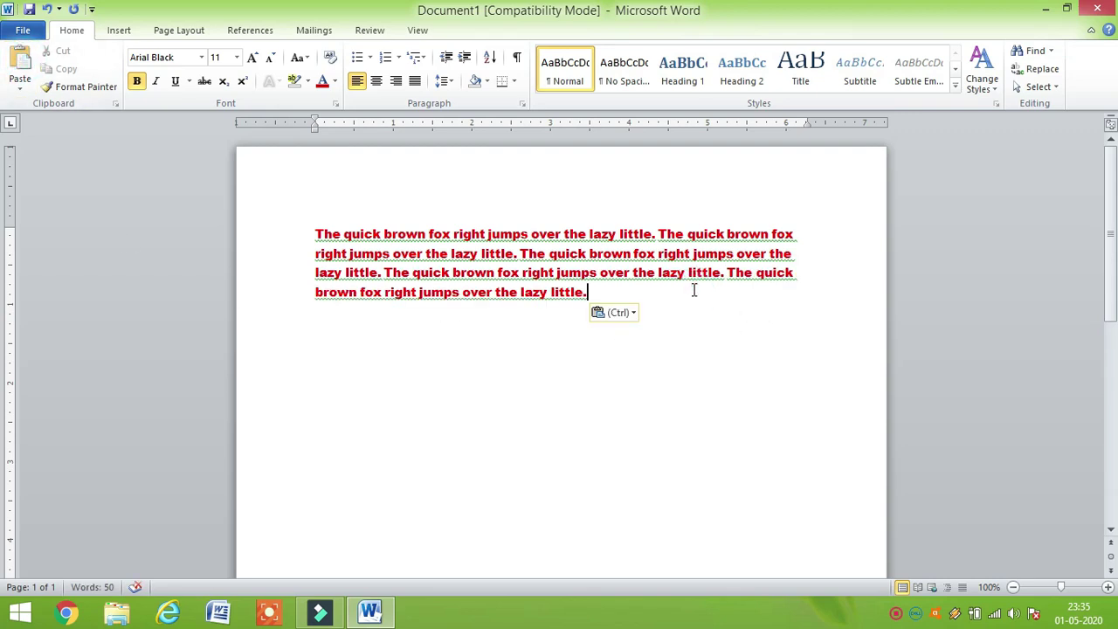
pyautogui.hotkey('ctrl', 'v')
pyautogui.hotkey('ctrl', 'v')
pyautogui.hotkey('ctrl', 'v')
pyautogui.hotkey('ctrl', 'v')
pyautogui.hotkey('ctrl', 'v')
pyautogui.hotkey('ctrl', 'z')
pyautogui.hotkey('ctrl', 'z')
pyautogui.hotkey('ctrl', 'z')
pyautogui.hotkey('ctrl', 'z')
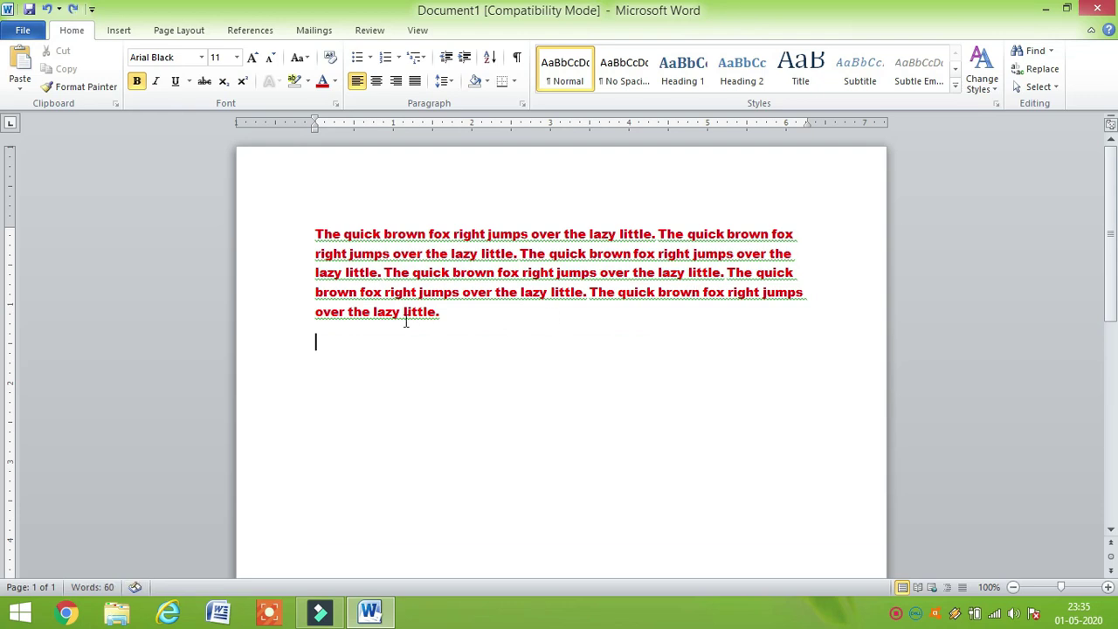
# Paste a second copy of the red paragraph on the line below and select both paragraphs
pyautogui.moveTo(485, 317); pyautogui.dragTo(274, 228)
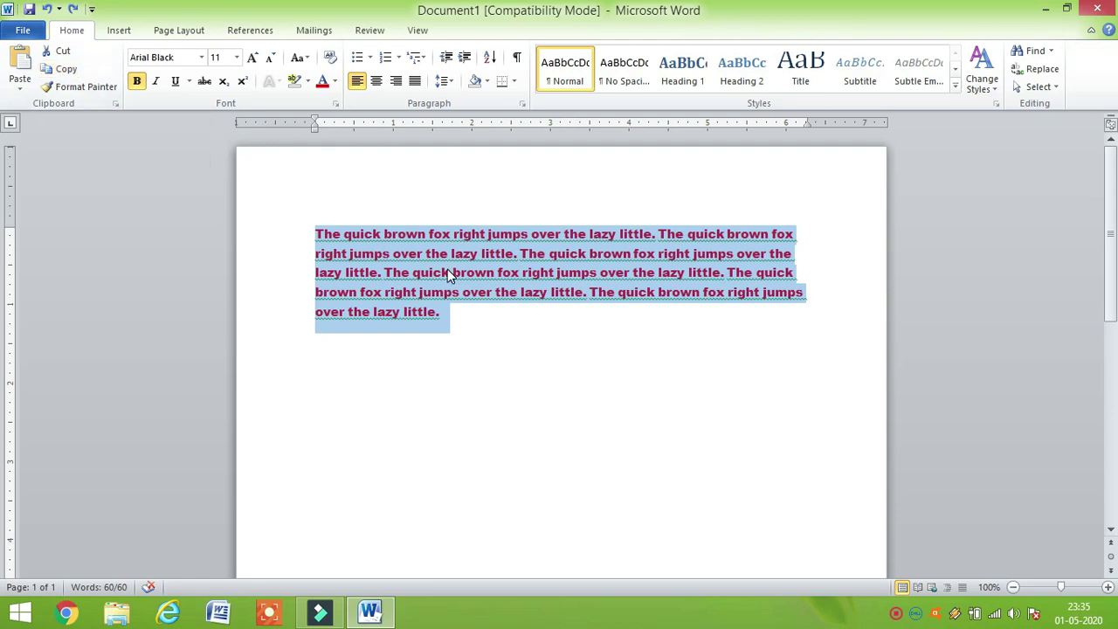
pyautogui.click(545, 347)
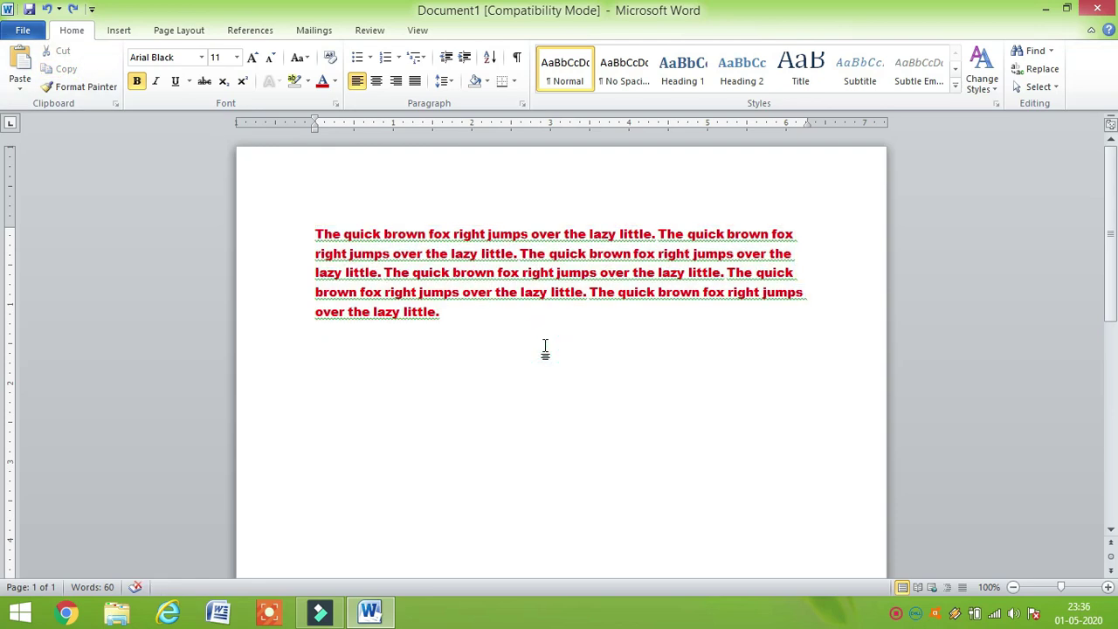
pyautogui.hotkey('ctrl', 'v')
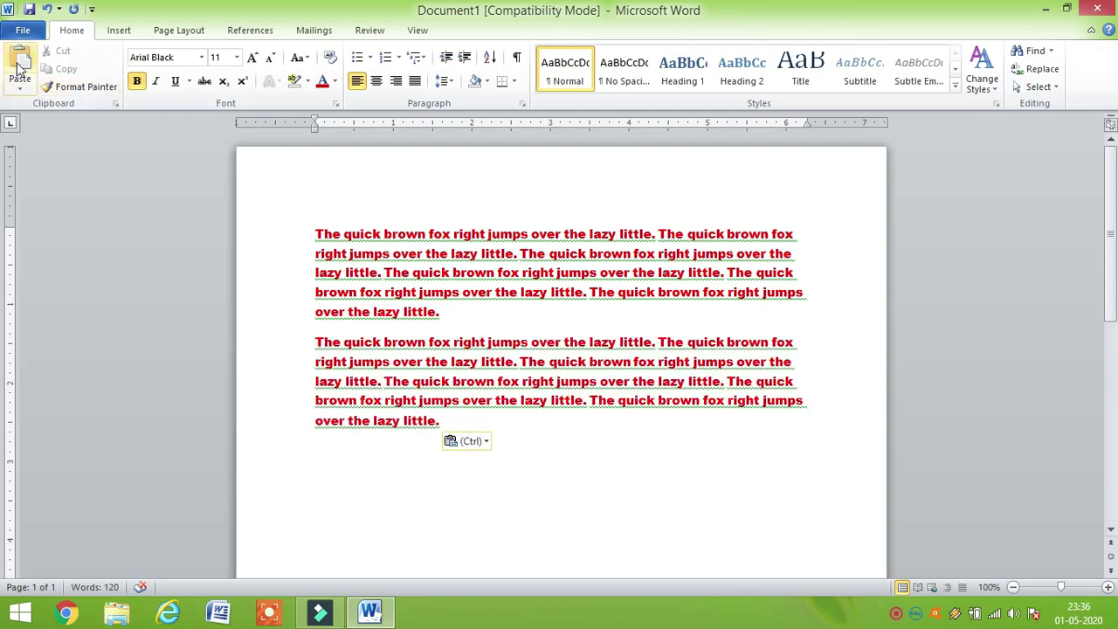
pyautogui.moveTo(562, 454); pyautogui.dragTo(230, 238)
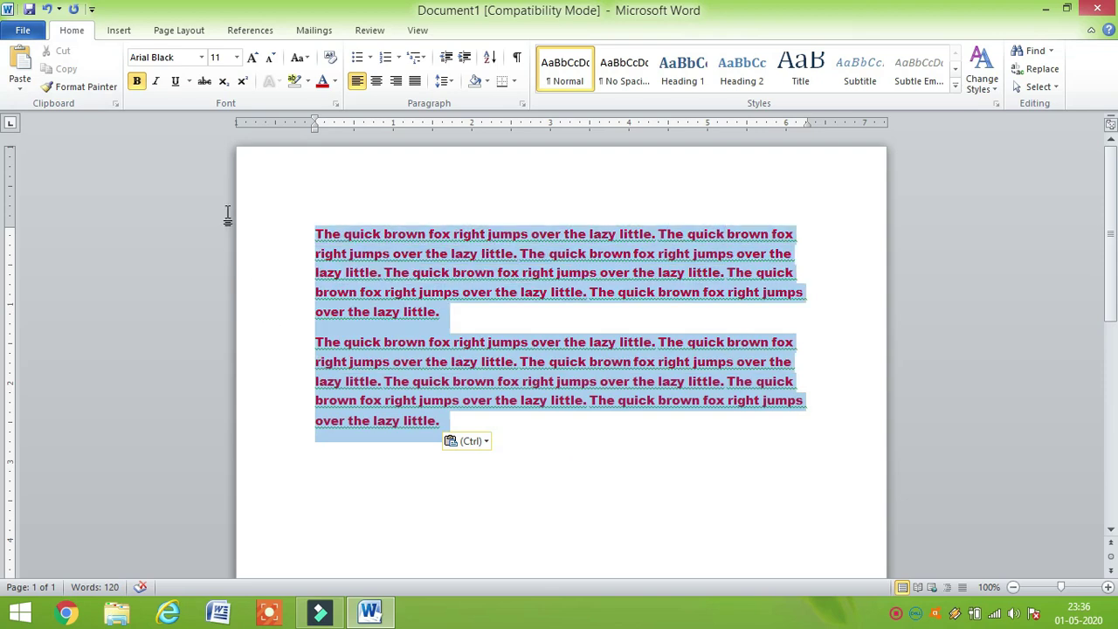
# Clear formatting from both paragraphs, then make the first one bold, italic and underlined
pyautogui.click(331, 58)
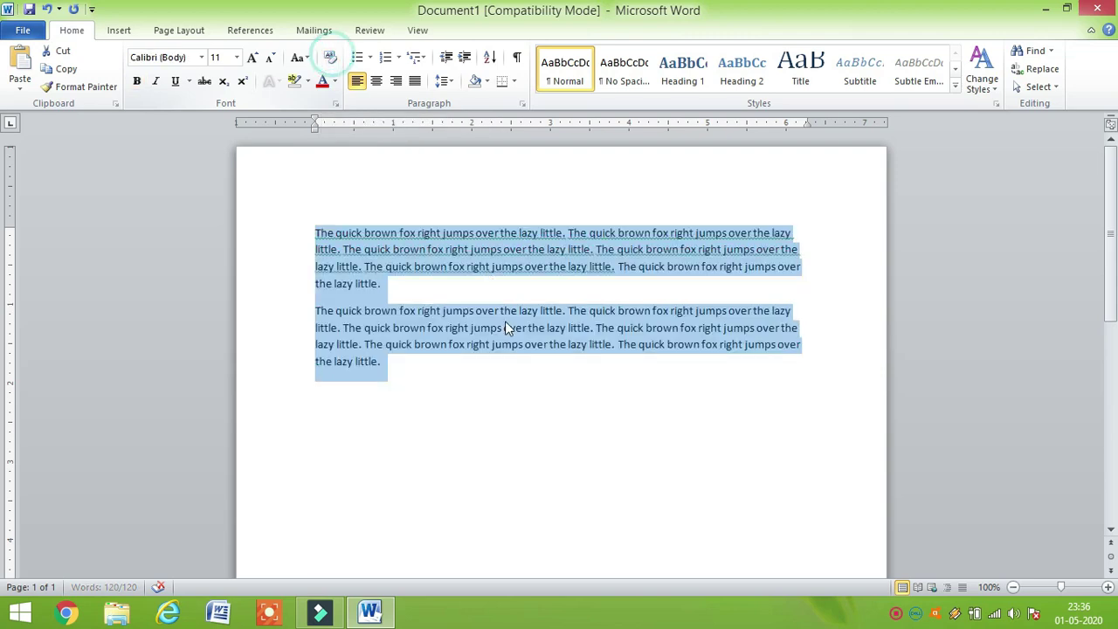
pyautogui.click(503, 395)
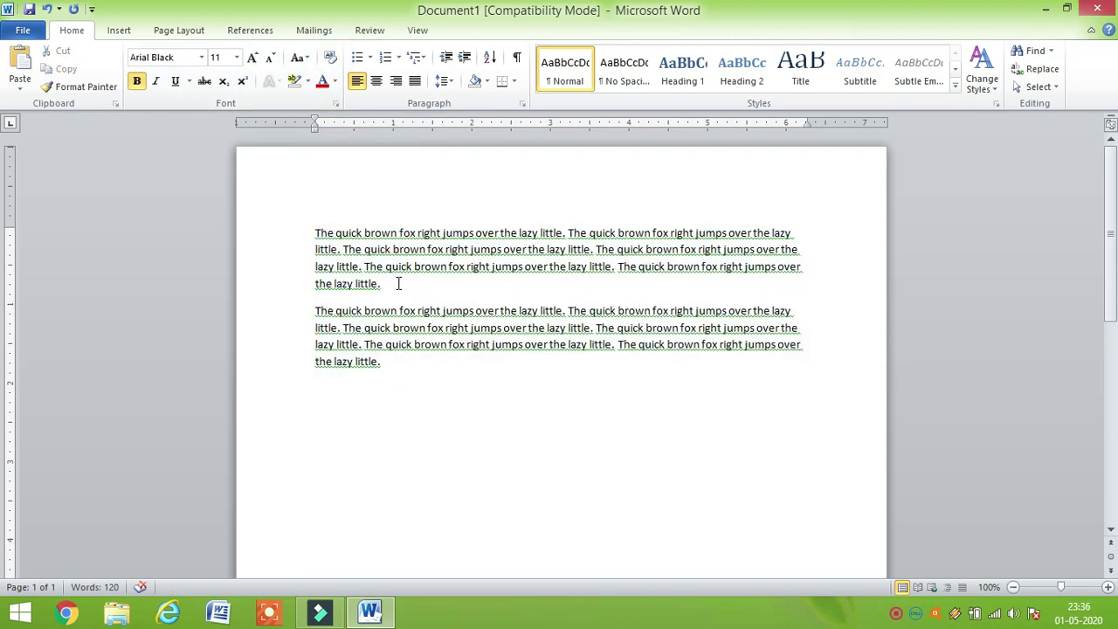
pyautogui.doubleClick(278, 229)
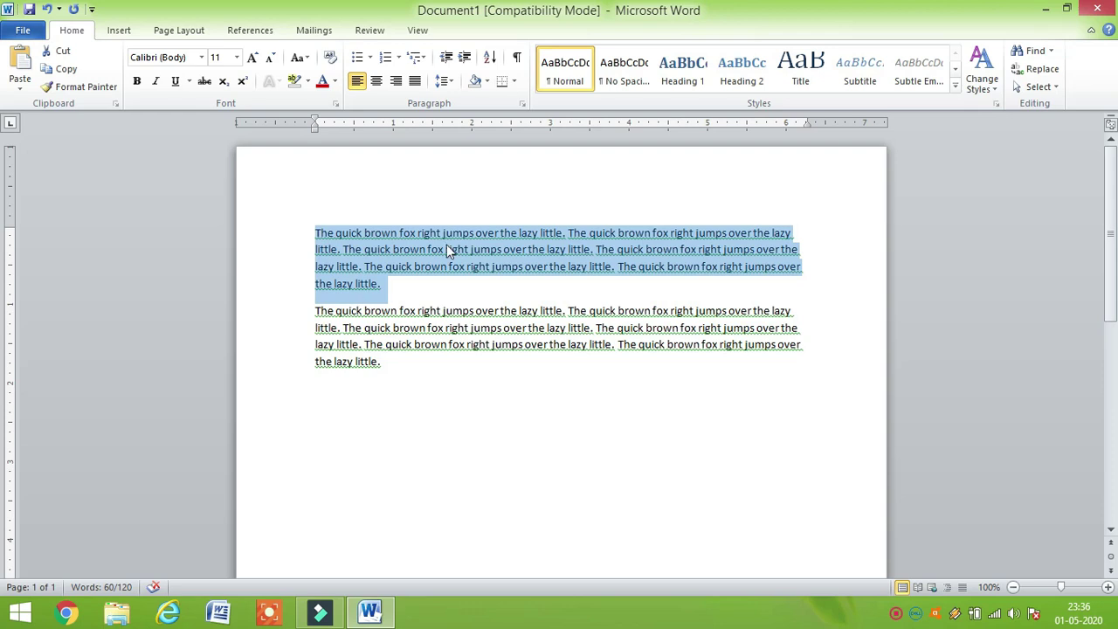
pyautogui.click(137, 80)
pyautogui.click(155, 80)
pyautogui.click(174, 80)
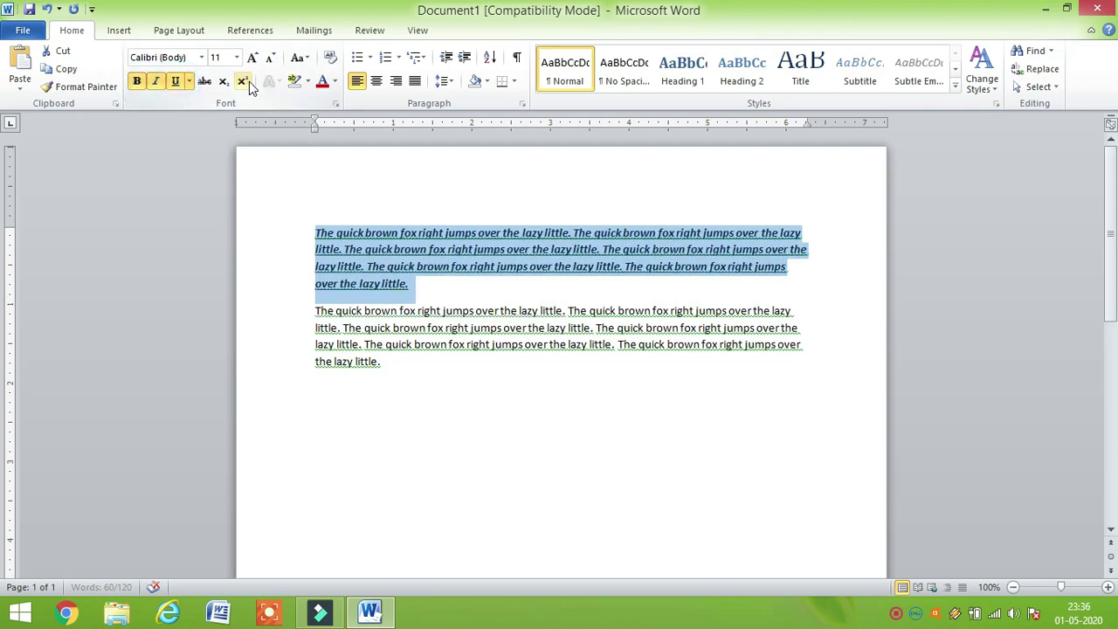
# Colour the first paragraph red and set its font size to 14 pt
pyautogui.click(335, 82)
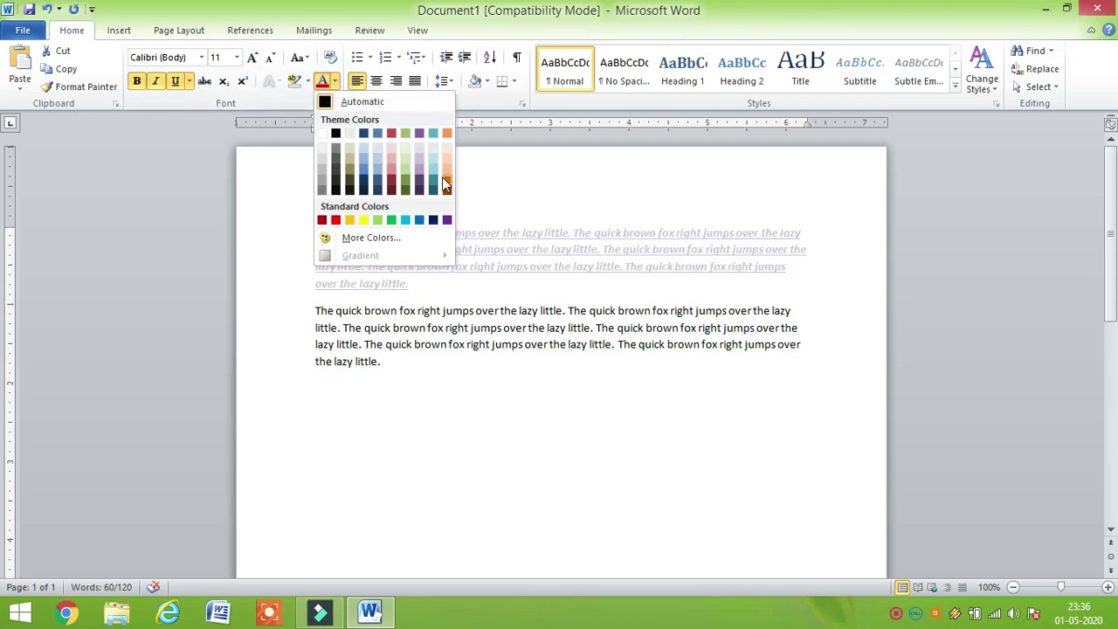
pyautogui.click(391, 220)
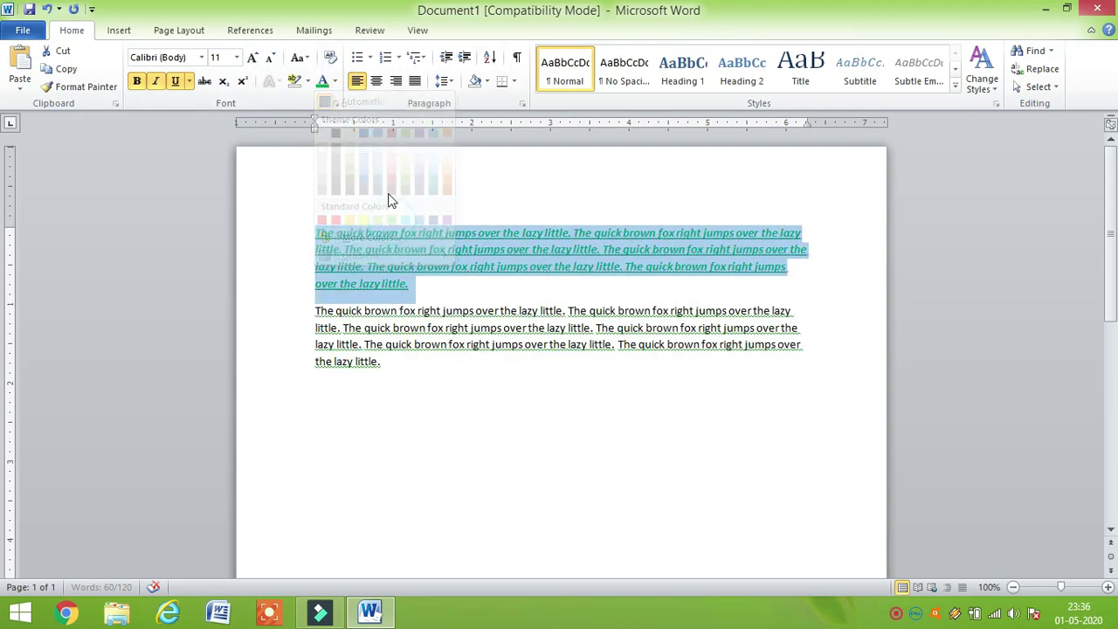
pyautogui.click(252, 57)
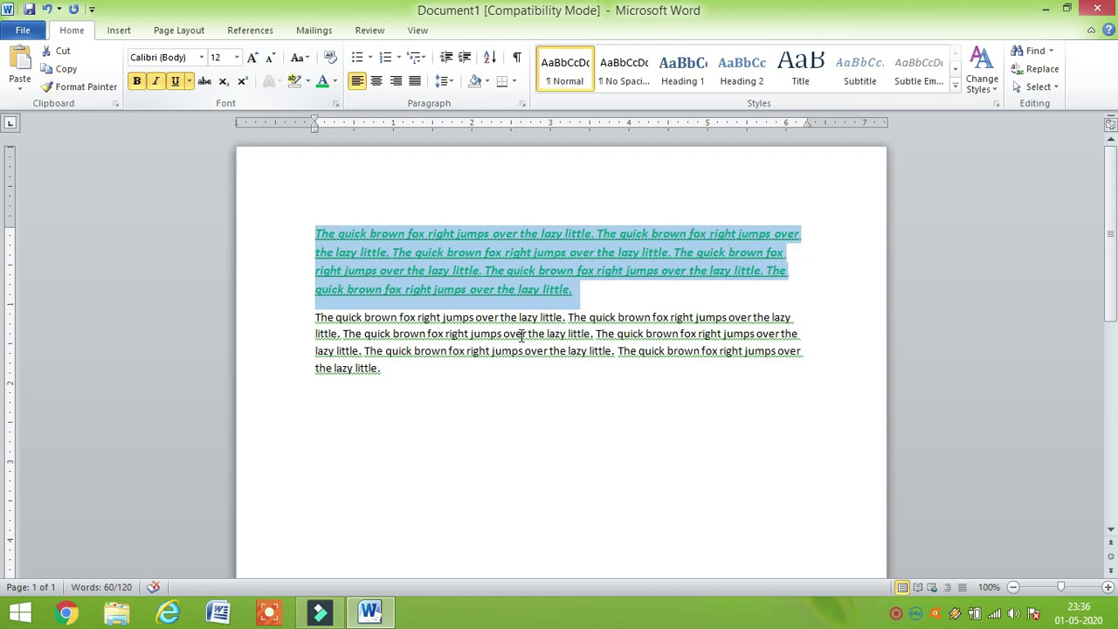
pyautogui.click(578, 292)
pyautogui.moveTo(588, 290); pyautogui.dragTo(270, 232)
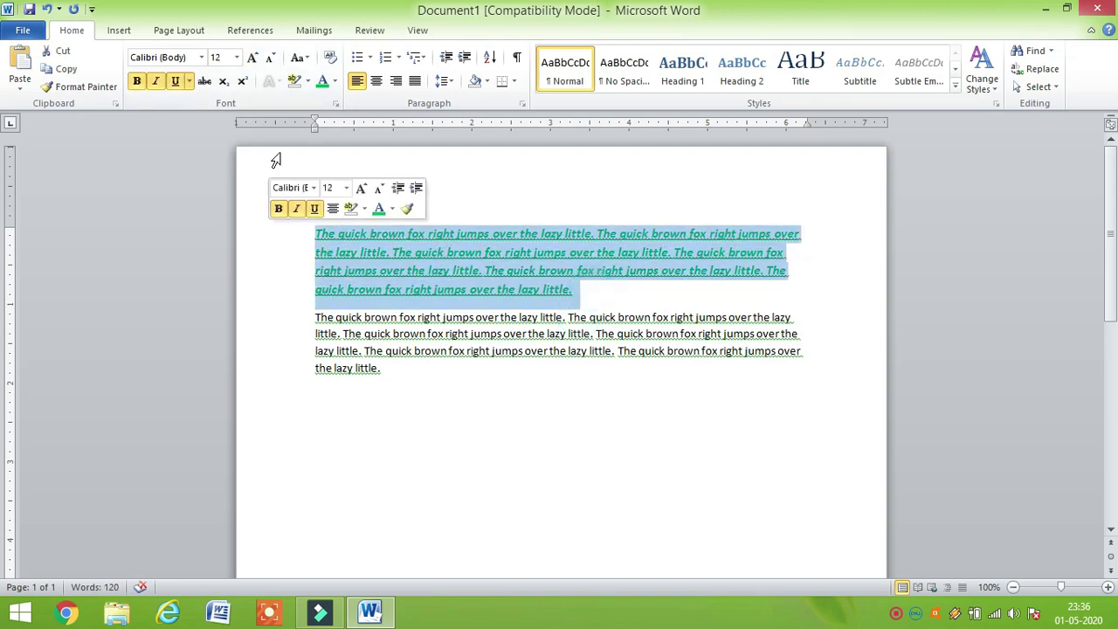
pyautogui.click(335, 81)
pyautogui.click(337, 220)
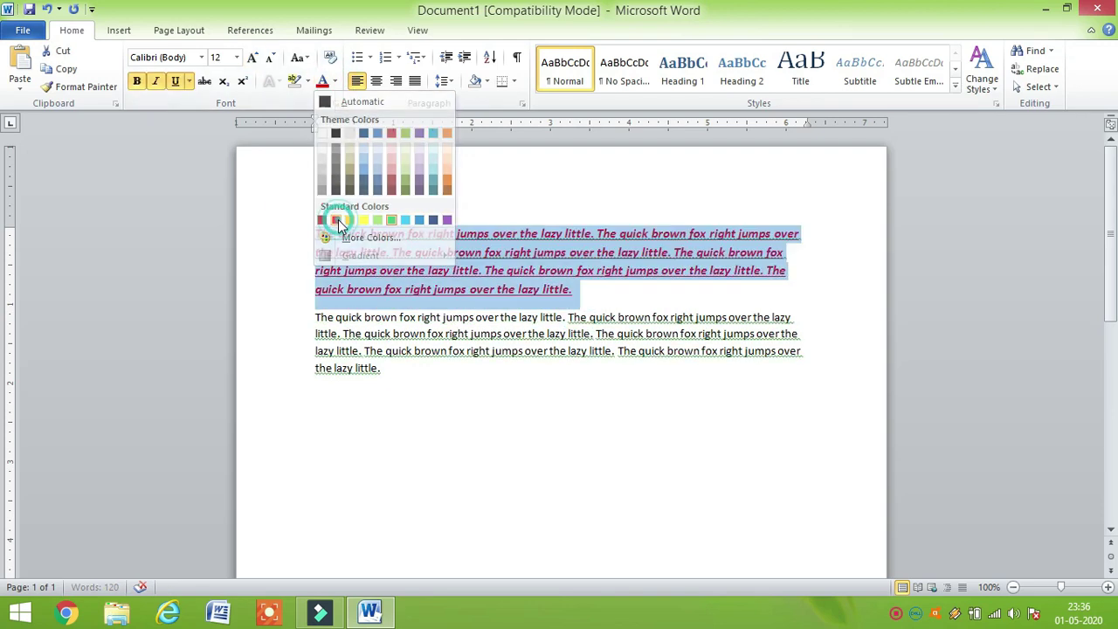
pyautogui.click(596, 284)
pyautogui.moveTo(600, 282); pyautogui.dragTo(277, 217)
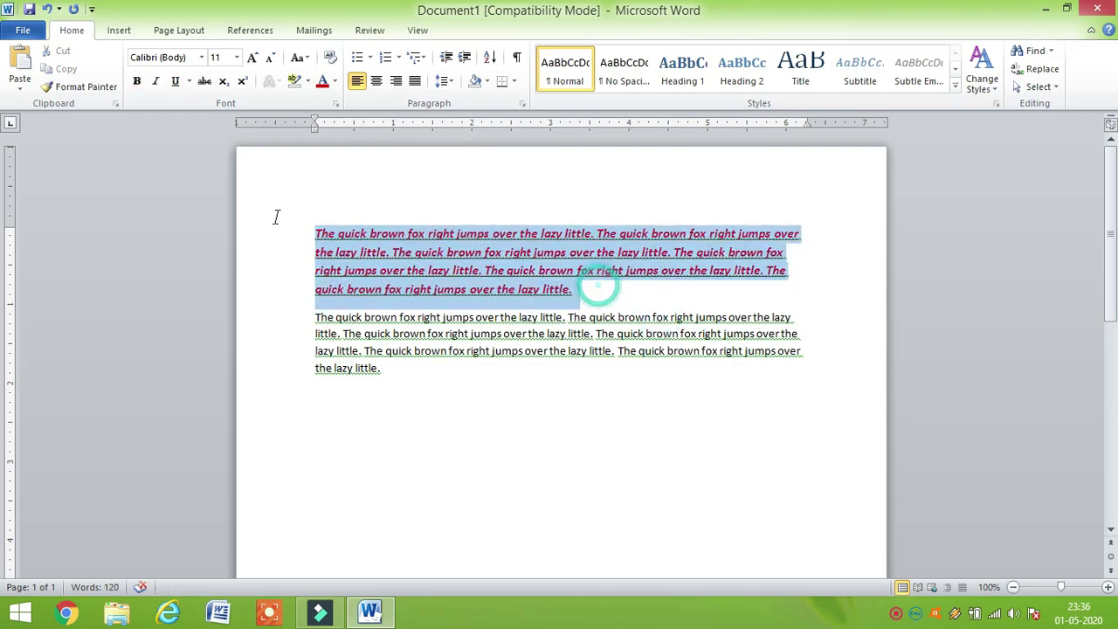
pyautogui.click(251, 58)
pyautogui.click(252, 58)
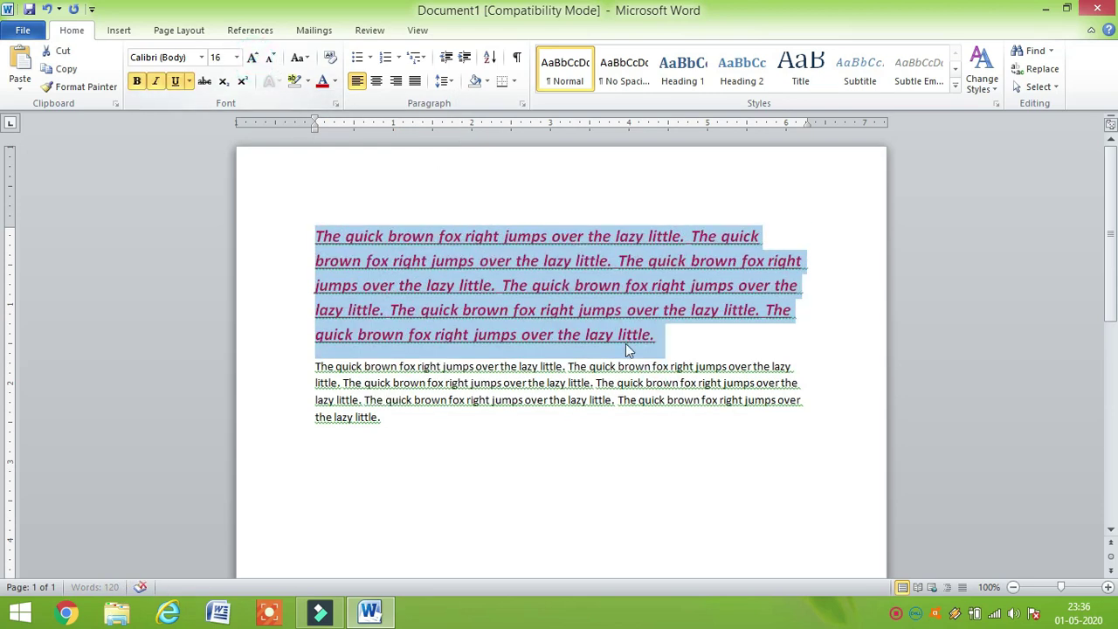
pyautogui.click(271, 58)
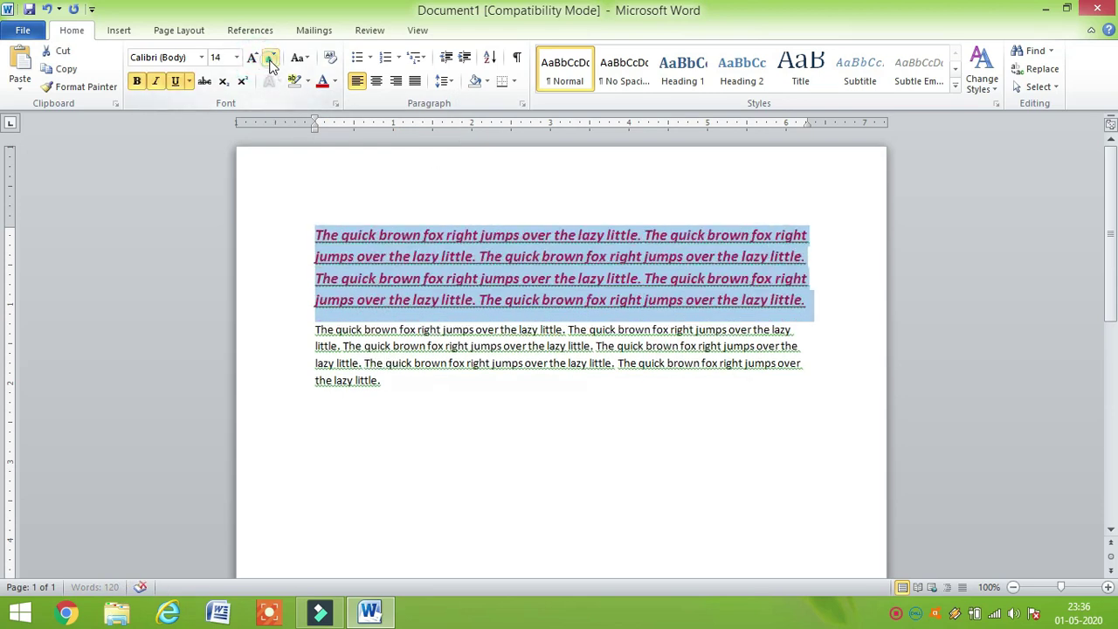
# Copy the red bold italic underlined paragraph and paste it below the plain paragraph
pyautogui.click(61, 69)
pyautogui.click(430, 426)
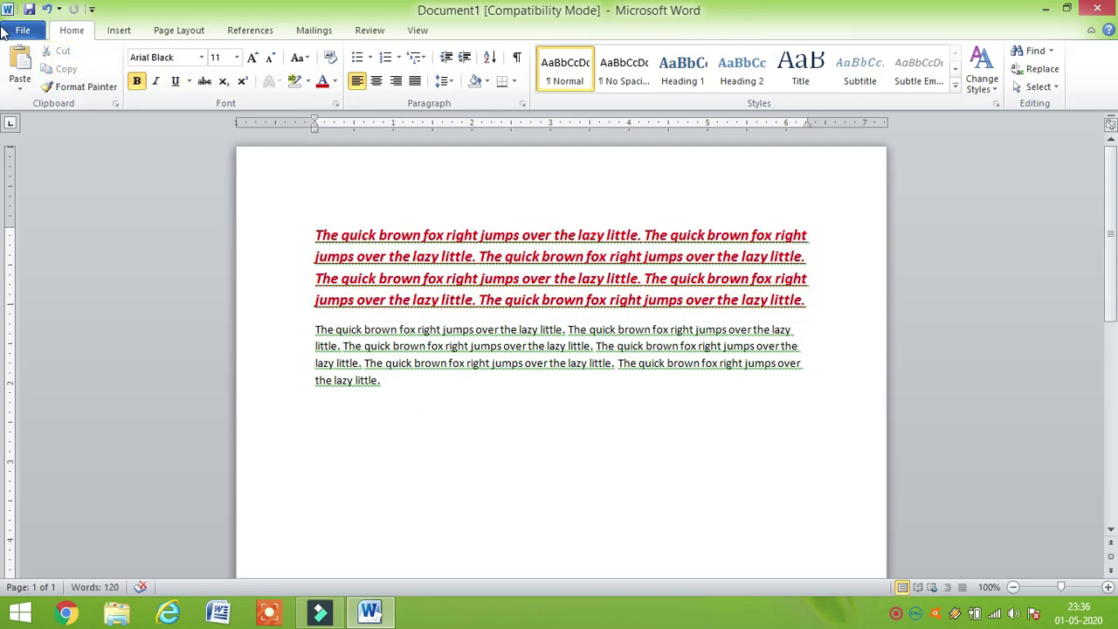
pyautogui.click(21, 70)
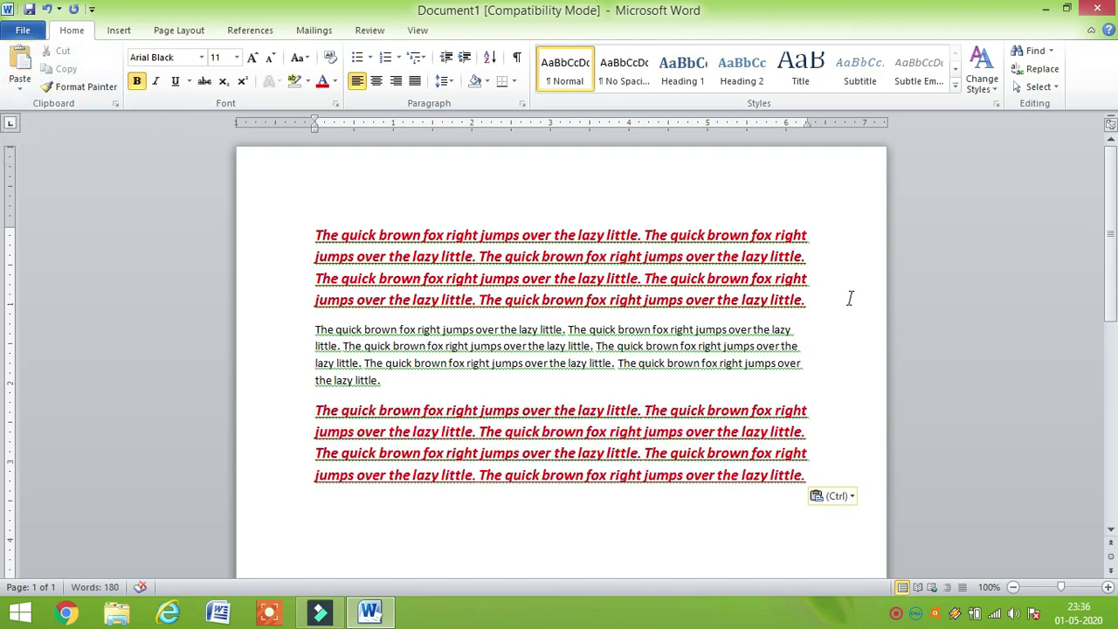
pyautogui.moveTo(805, 299); pyautogui.dragTo(295, 230)
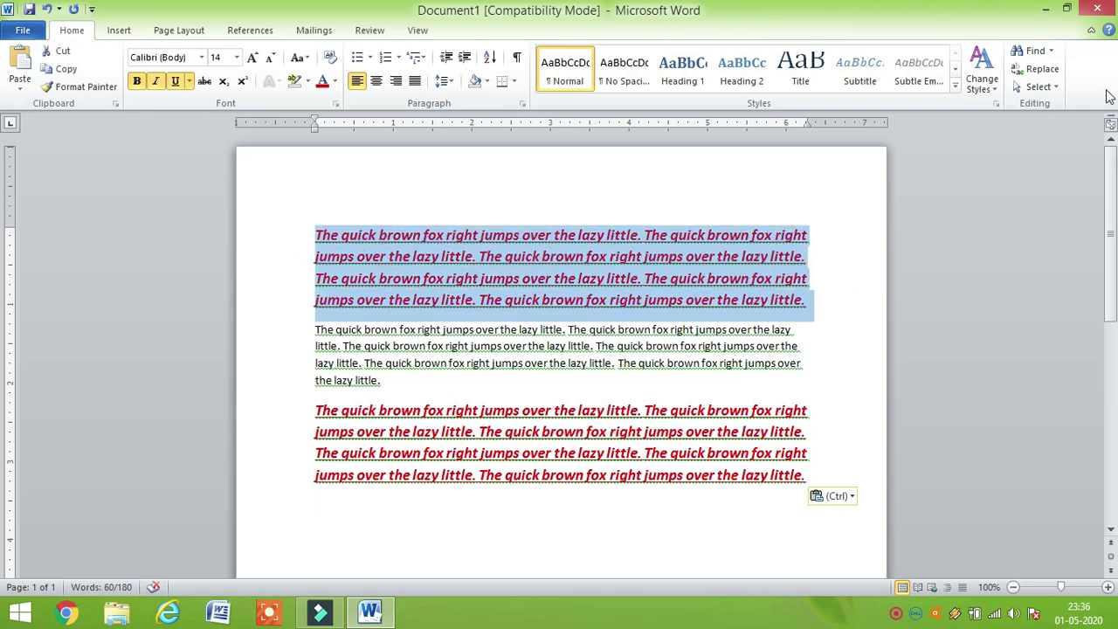
pyautogui.click(63, 70)
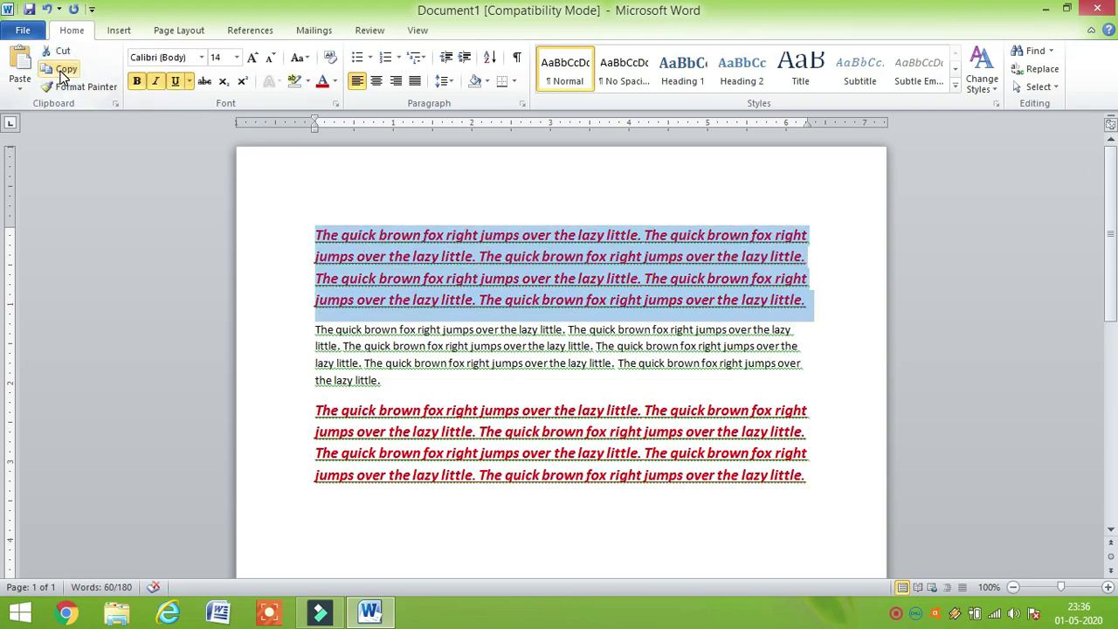
pyautogui.click(476, 535)
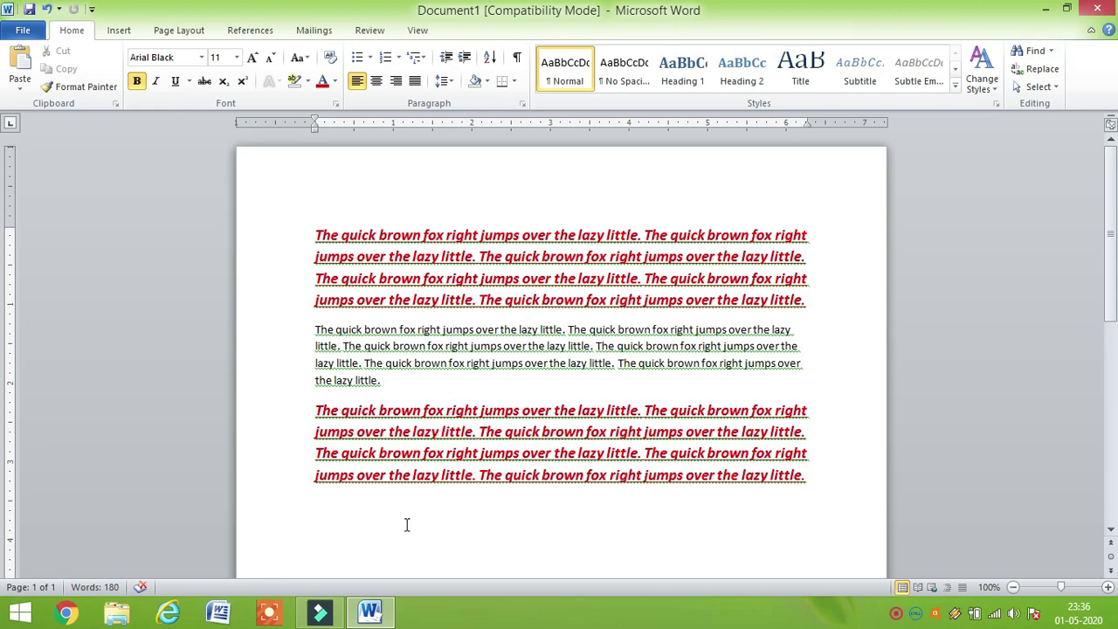
pyautogui.scroll(-1, 406, 525)
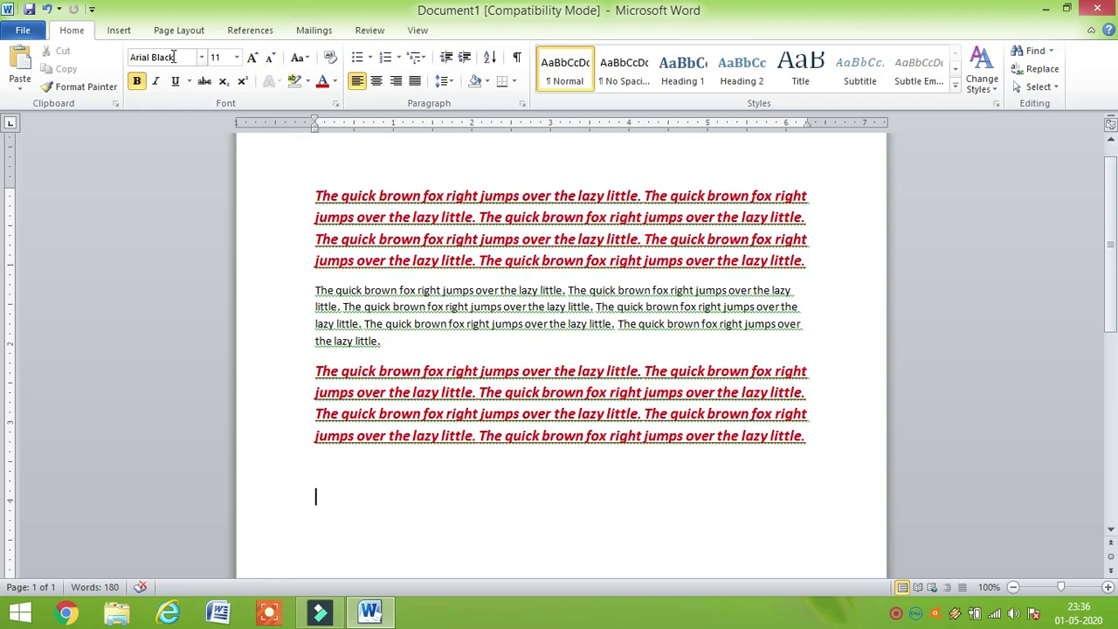
pyautogui.click(20, 91)
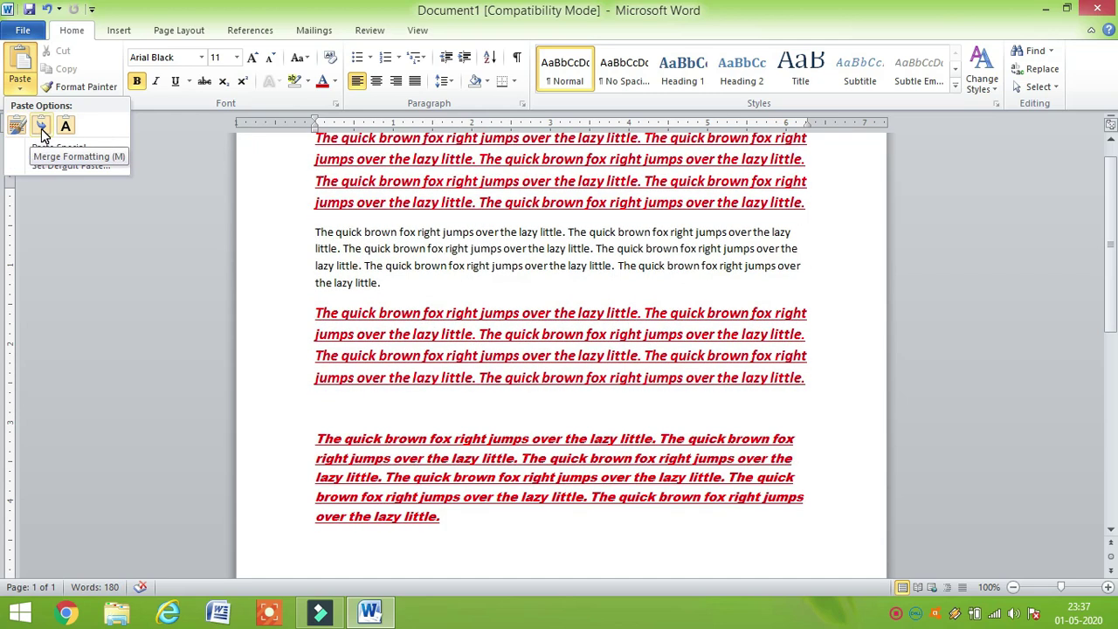
pyautogui.click(60, 149)
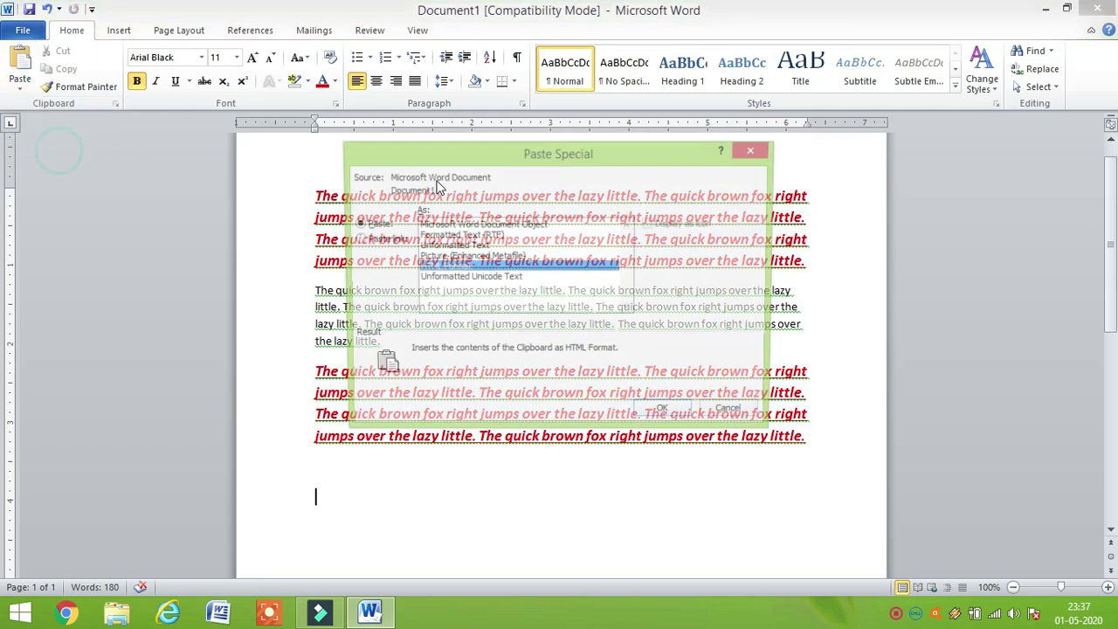
pyautogui.click(476, 248)
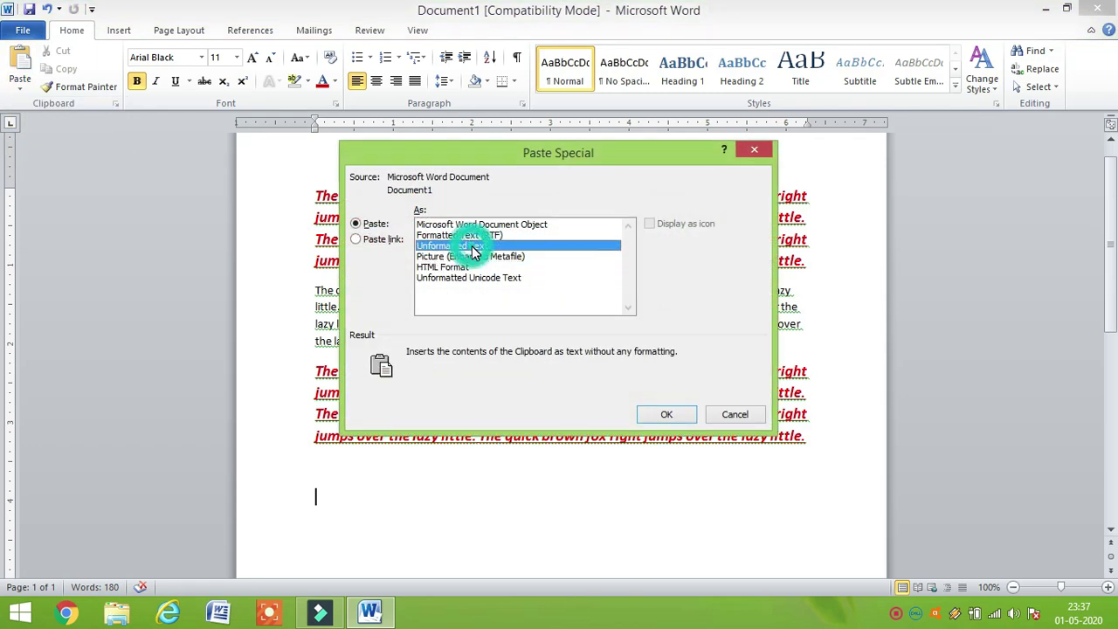
pyautogui.click(669, 416)
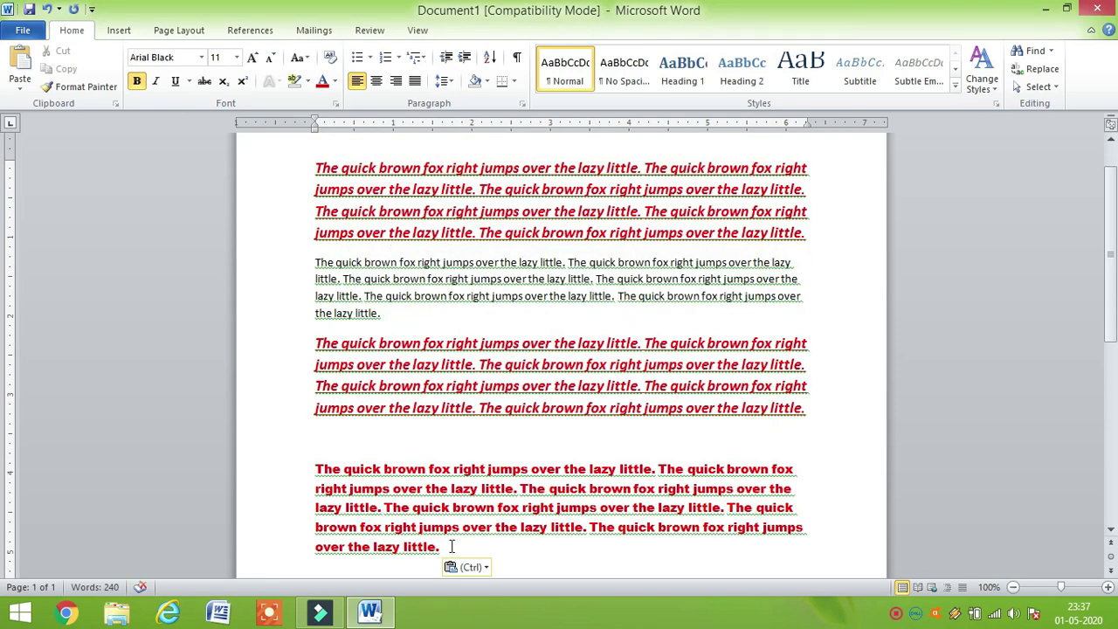
pyautogui.hotkey('ctrl', 'z')
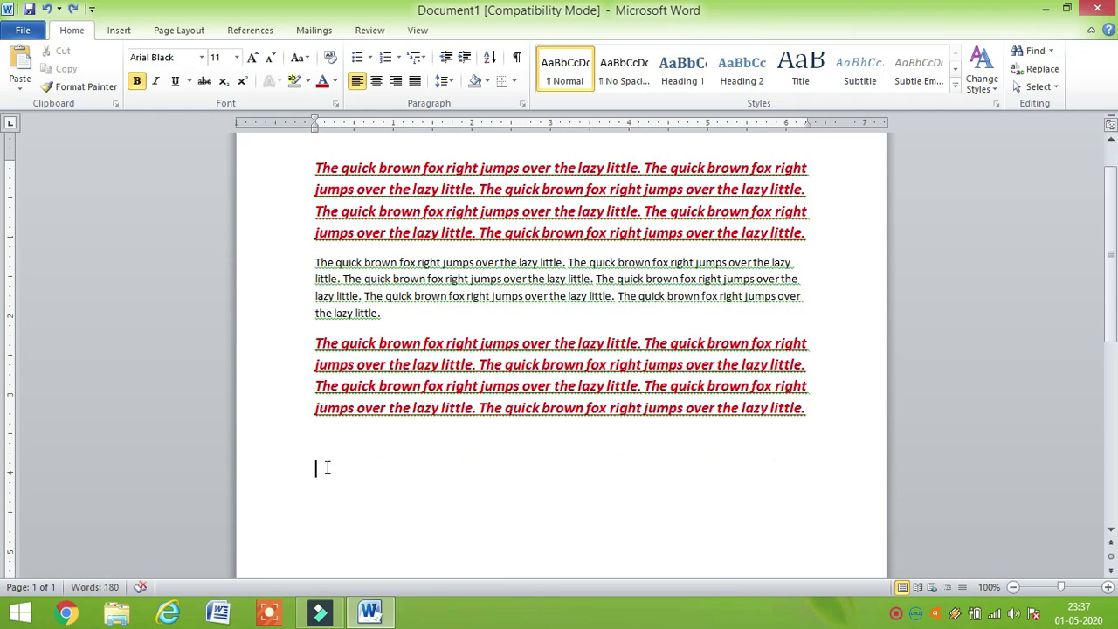
# Delete all existing text and start typing the fox-and-dog sentence on the empty page
pyautogui.moveTo(320, 467); pyautogui.dragTo(529, 550)
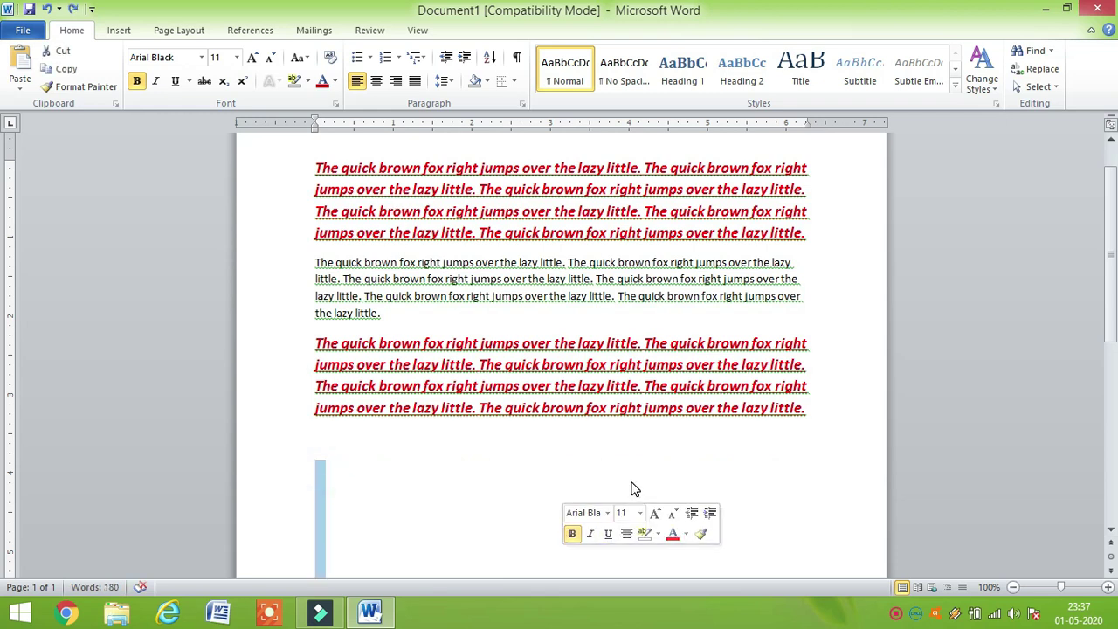
pyautogui.press('Delete')
pyautogui.hotkey('ctrl', 'a')
pyautogui.press('Delete')
pyautogui.write('ffg')
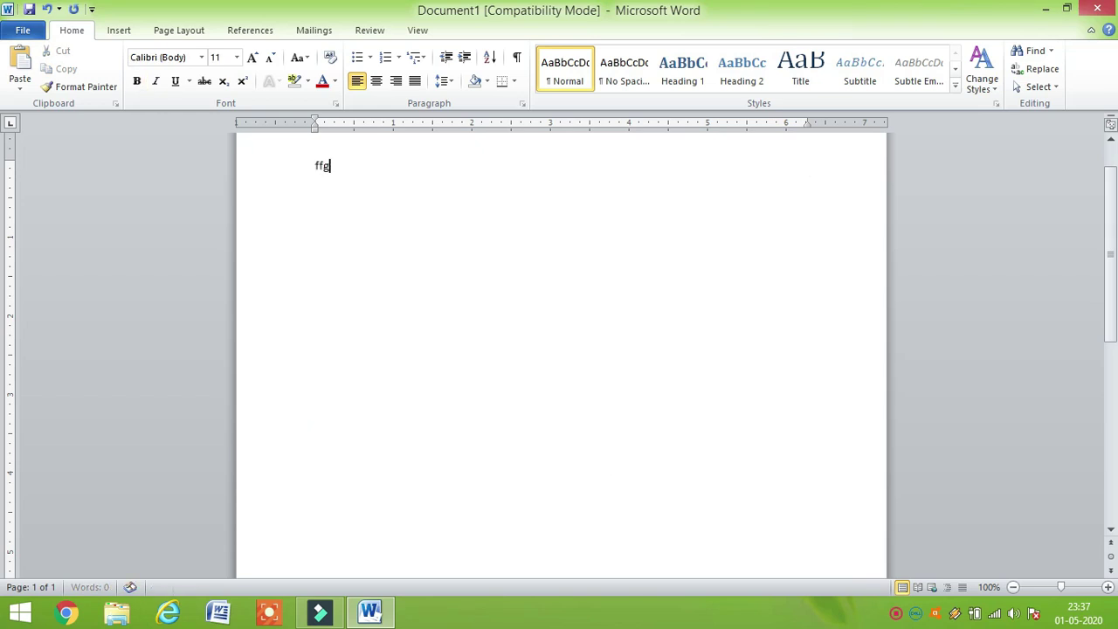
pyautogui.hotkey('ctrl', 'a')
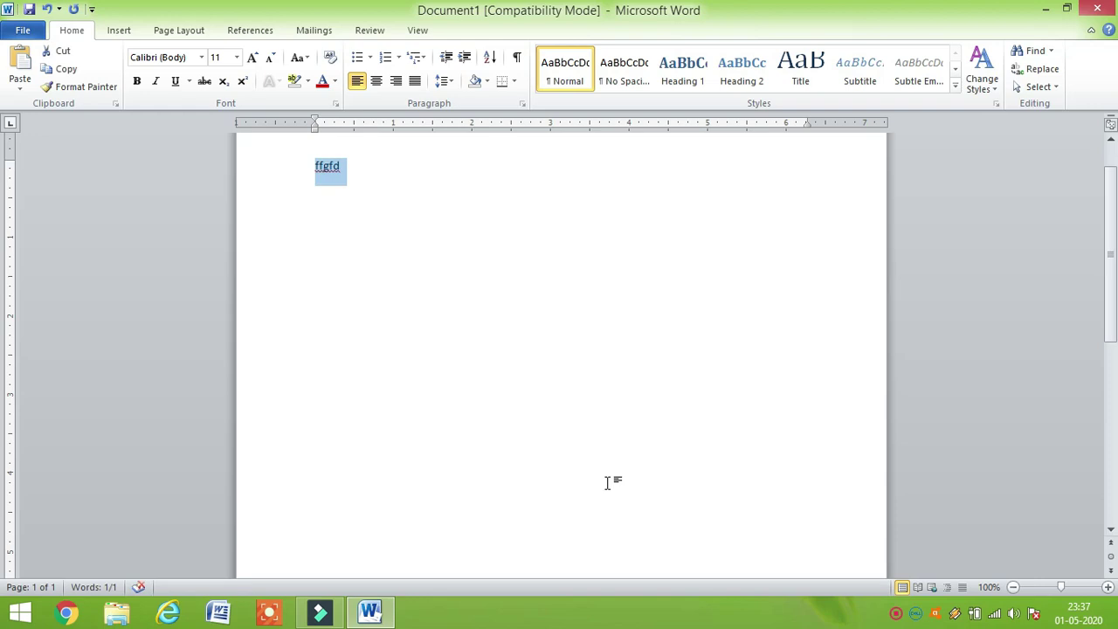
pyautogui.press('Delete')
pyautogui.write('The quick brown fox right jumps over the lazy little dog.')
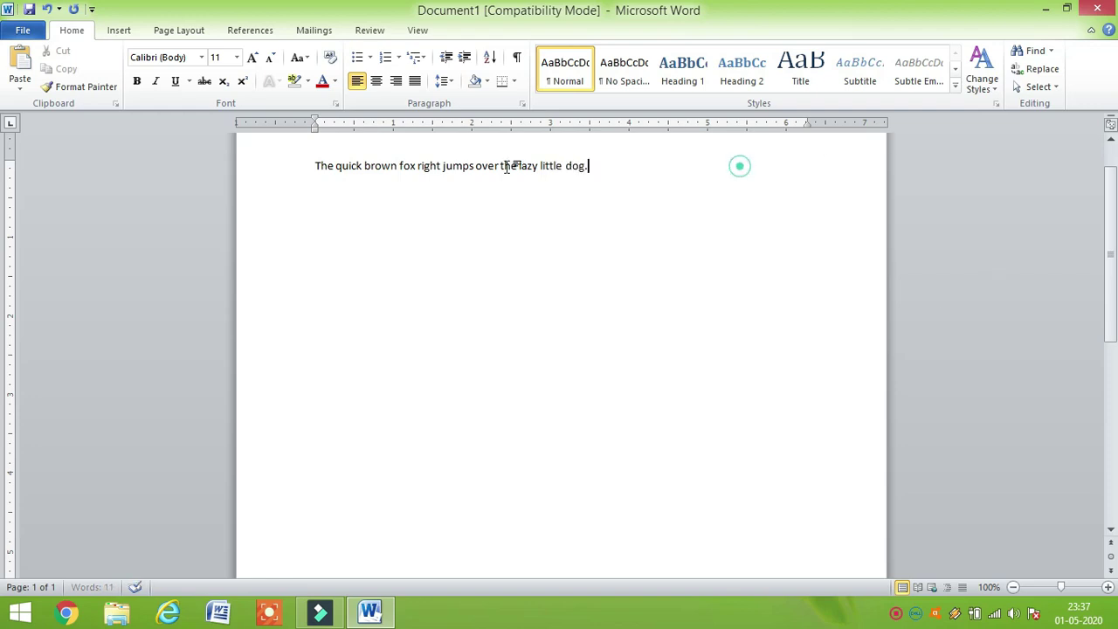
# Repeat the fox-and-dog sentence five times in one paragraph and add empty lines below
pyautogui.moveTo(736, 167); pyautogui.dragTo(320, 167)
pyautogui.click(666, 169)
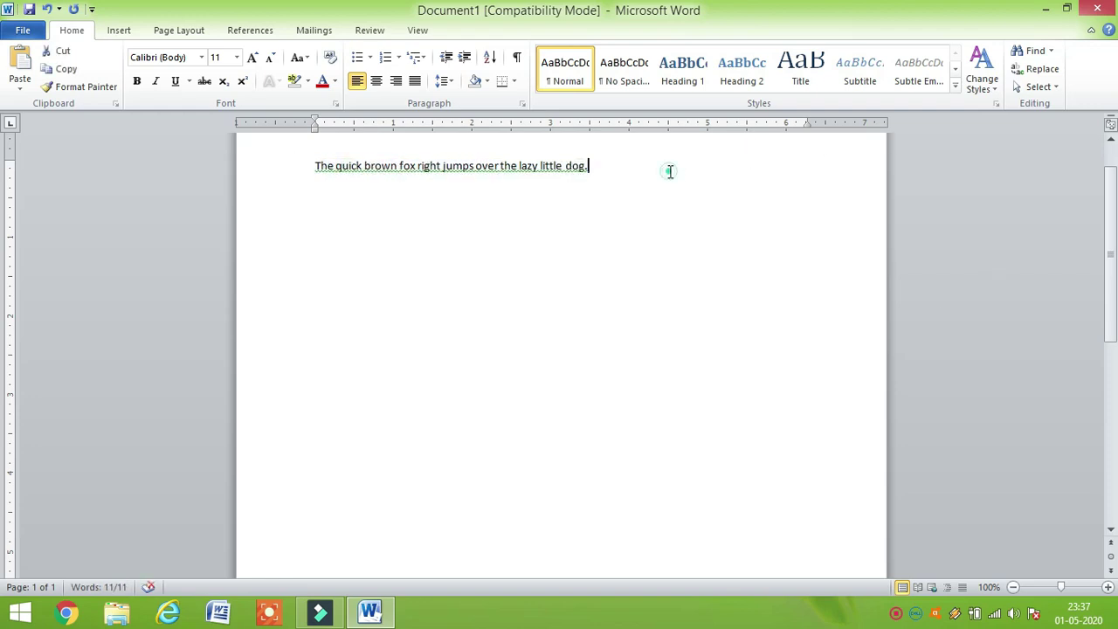
pyautogui.hotkey('ctrl', 'v')
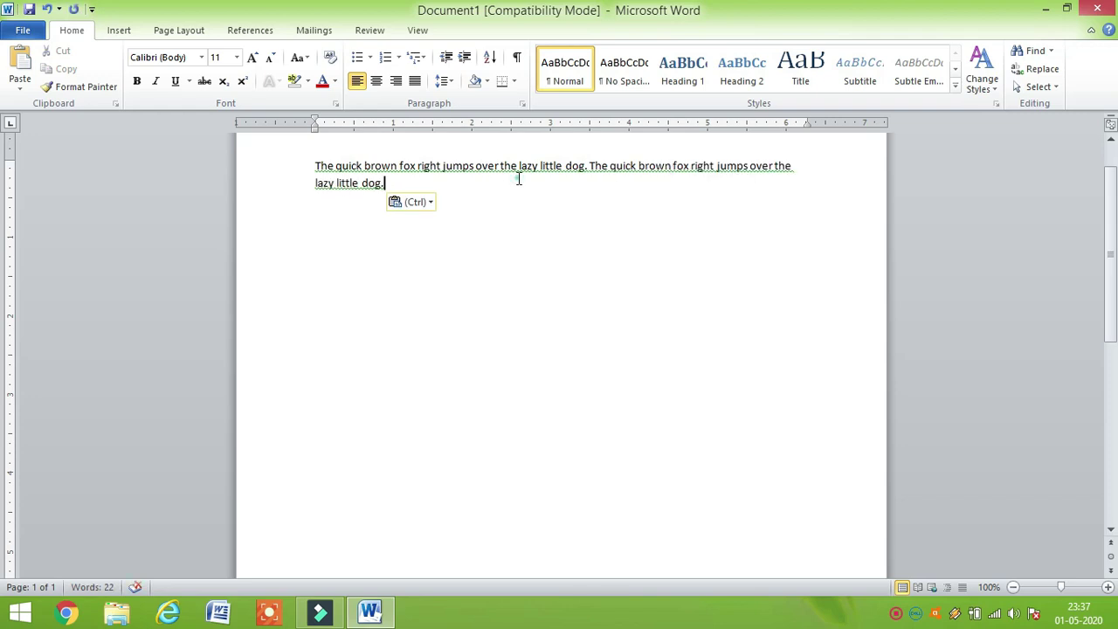
pyautogui.hotkey('ctrl', 'v')
pyautogui.hotkey('ctrl', 'v')
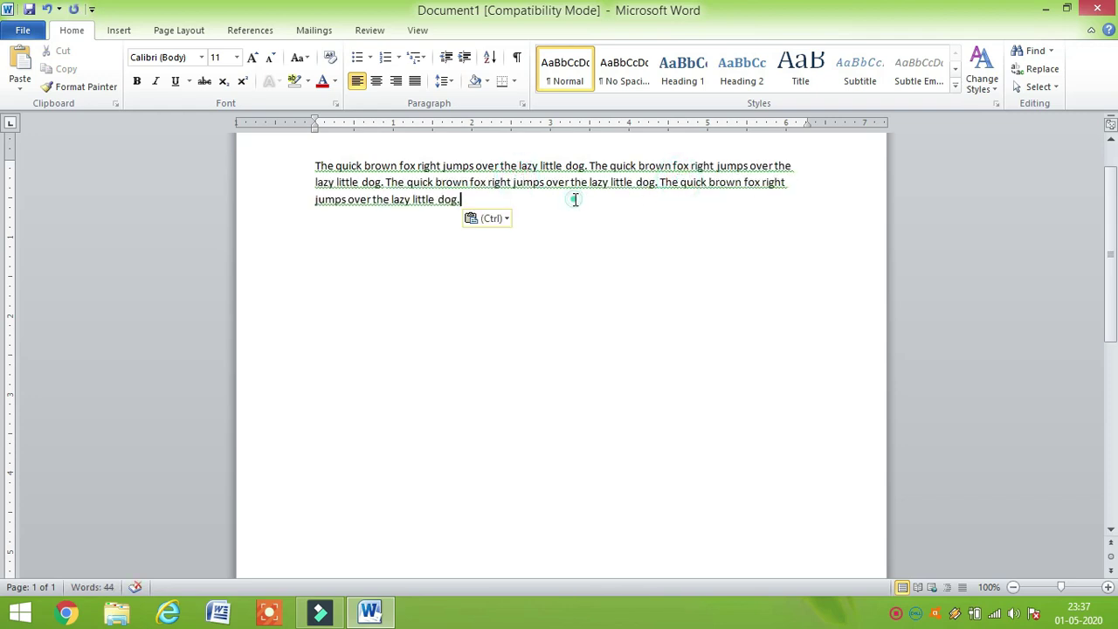
pyautogui.hotkey('ctrl', 'v')
pyautogui.click(807, 200)
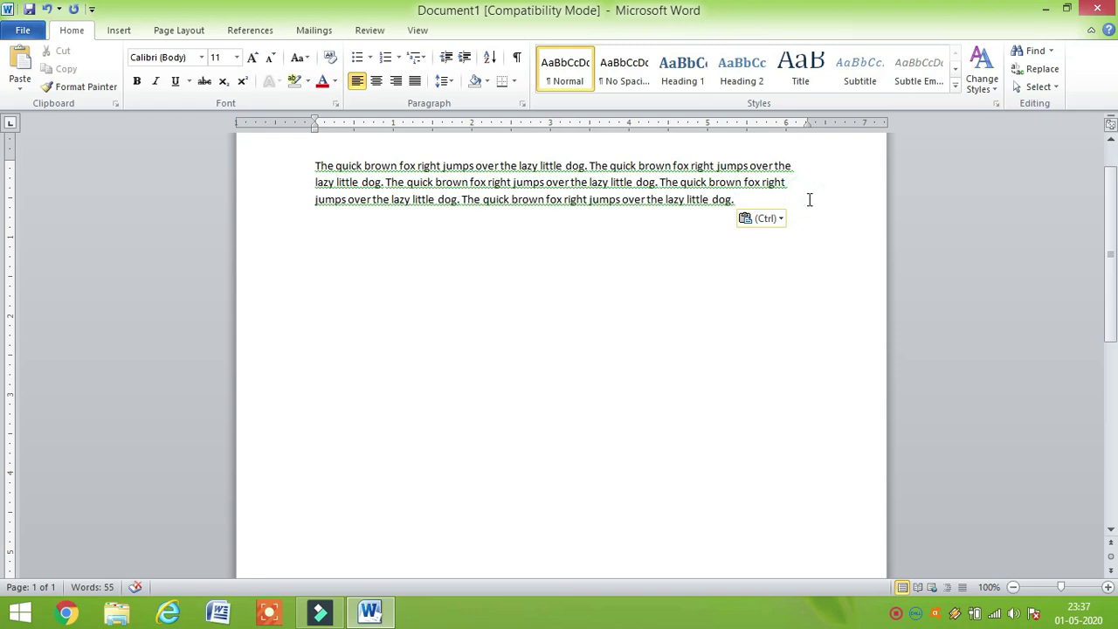
pyautogui.press('Return')
pyautogui.press('Return')
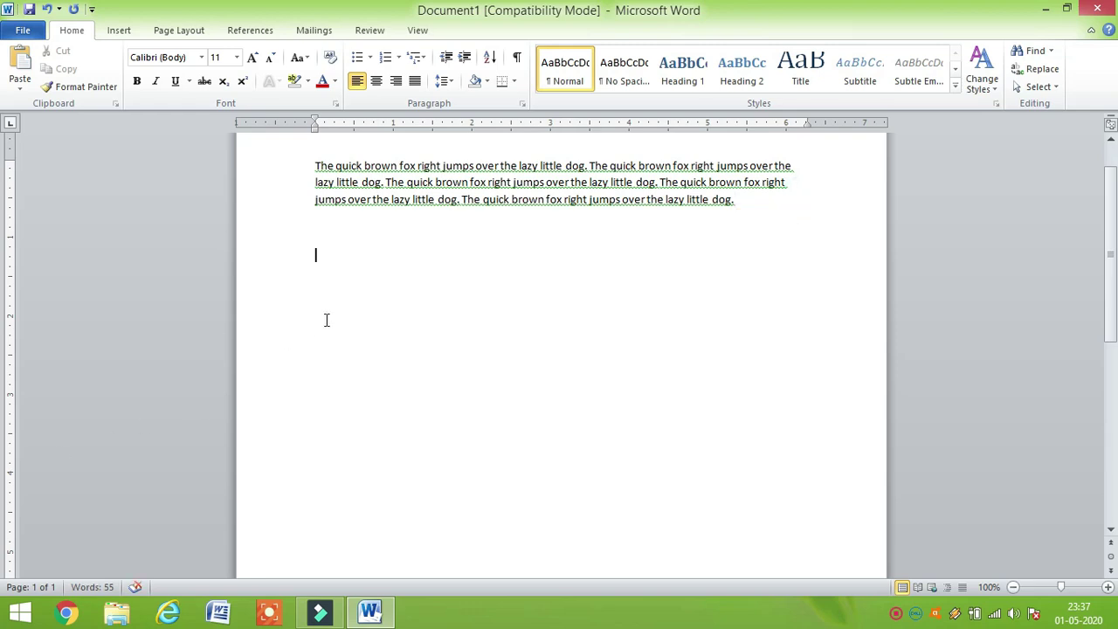
# Try selecting the paragraph together with the empty lines beneath it
pyautogui.moveTo(775, 200); pyautogui.dragTo(231, 174)
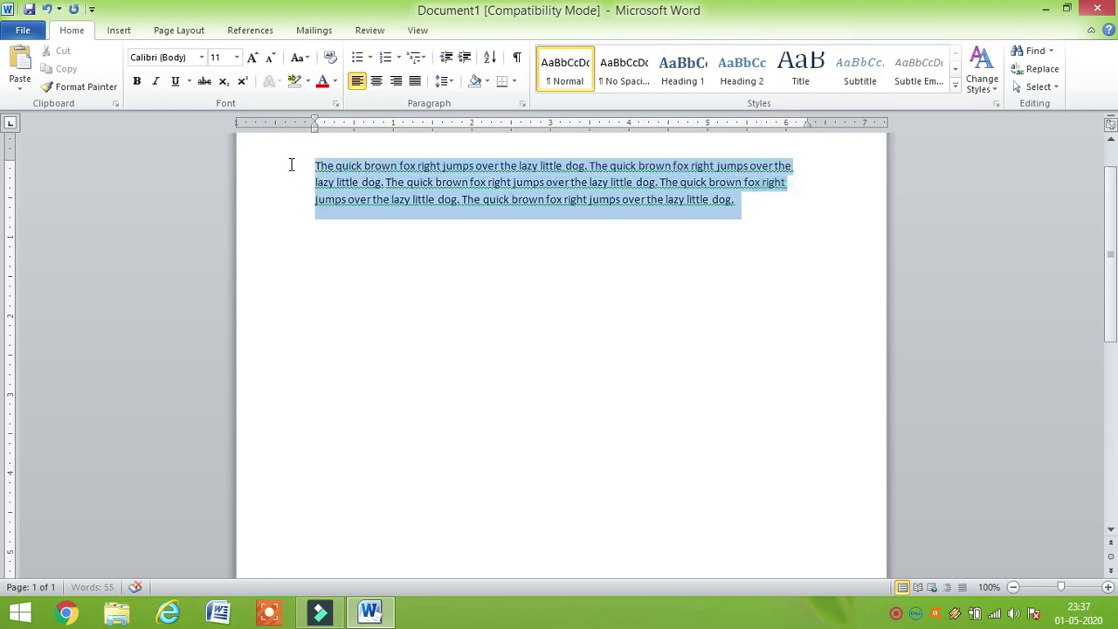
pyautogui.moveTo(250, 164); pyautogui.dragTo(229, 428)
pyautogui.moveTo(231, 485); pyautogui.dragTo(231, 486)
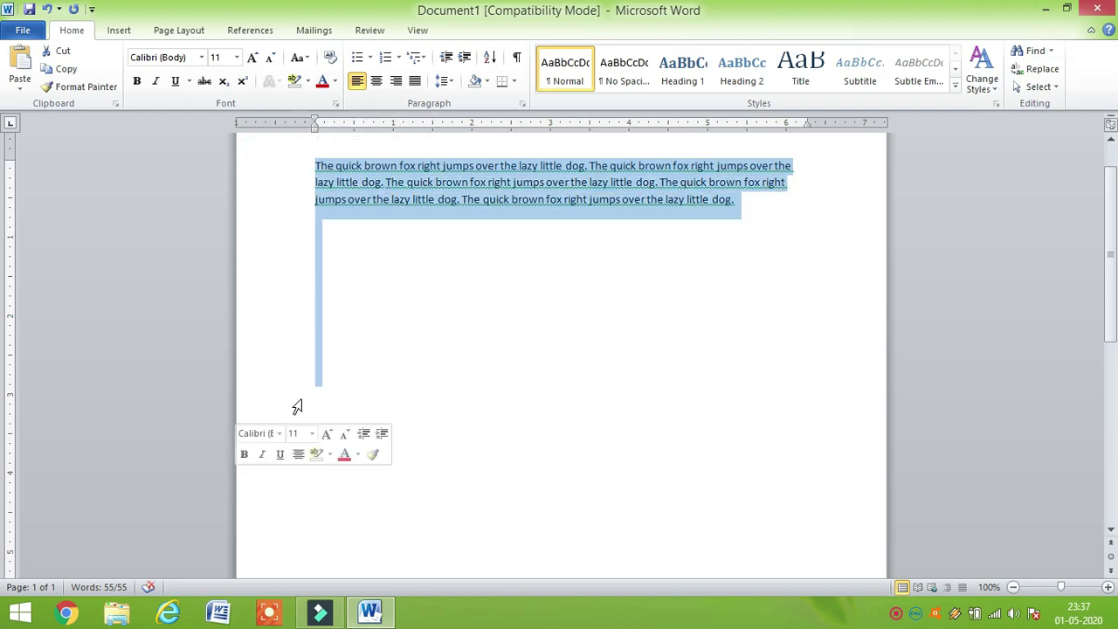
pyautogui.click(329, 232)
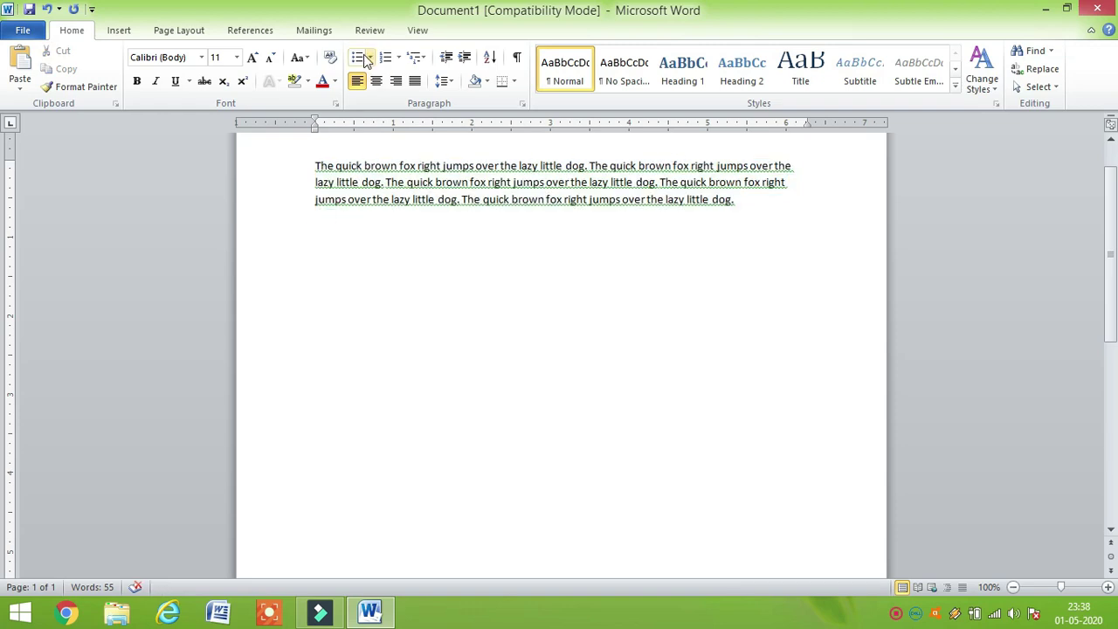
pyautogui.click(317, 263)
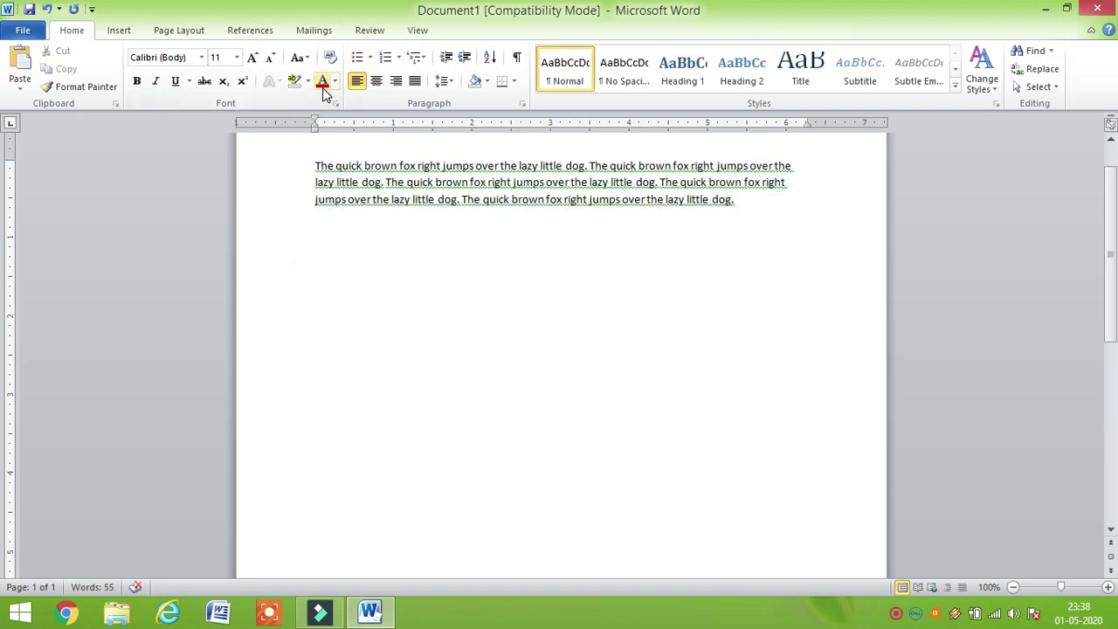
pyautogui.click(313, 227)
pyautogui.moveTo(283, 209); pyautogui.dragTo(282, 384)
pyautogui.click(547, 305)
pyautogui.moveTo(277, 234); pyautogui.dragTo(282, 457)
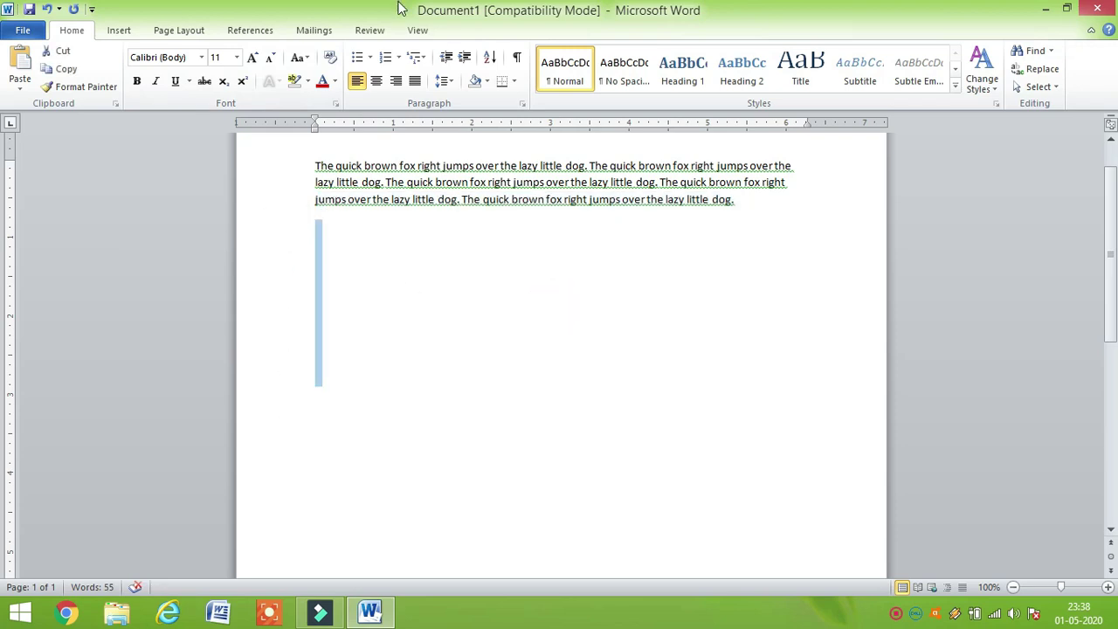
pyautogui.click(335, 81)
pyautogui.click(324, 80)
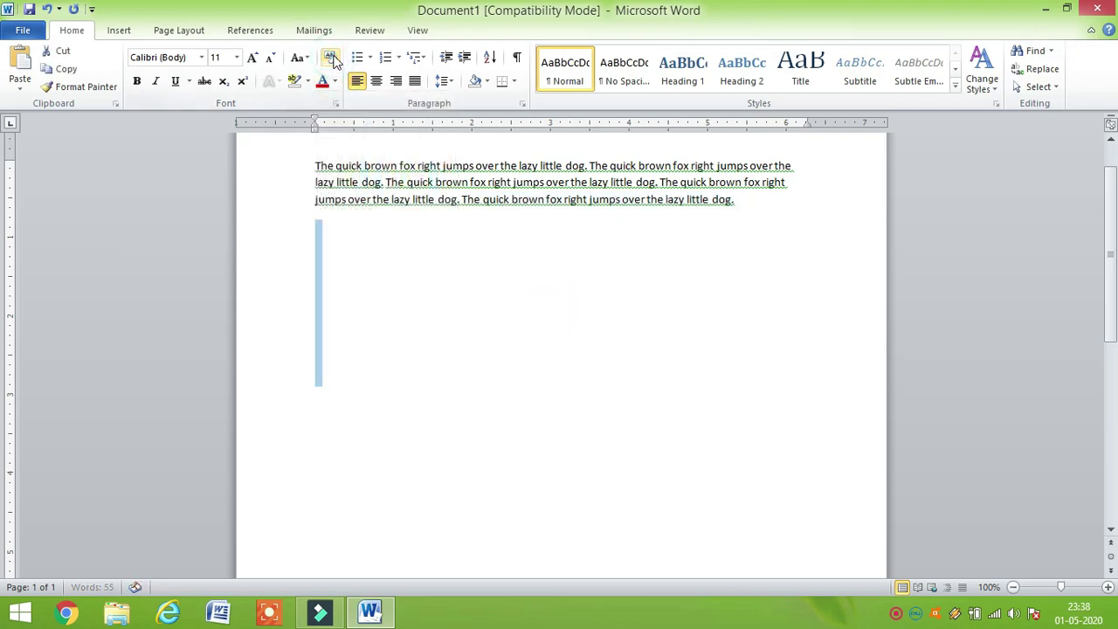
pyautogui.click(360, 221)
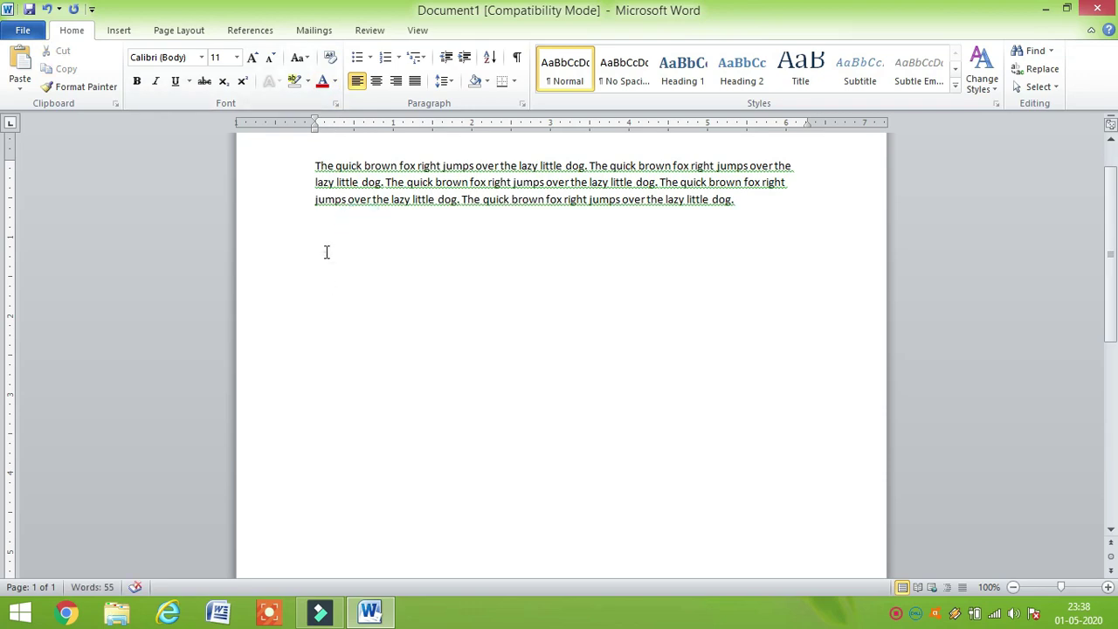
# Make the five-sentence paragraph bold, italic, underlined, 12 pt and red
pyautogui.doubleClick(290, 167)
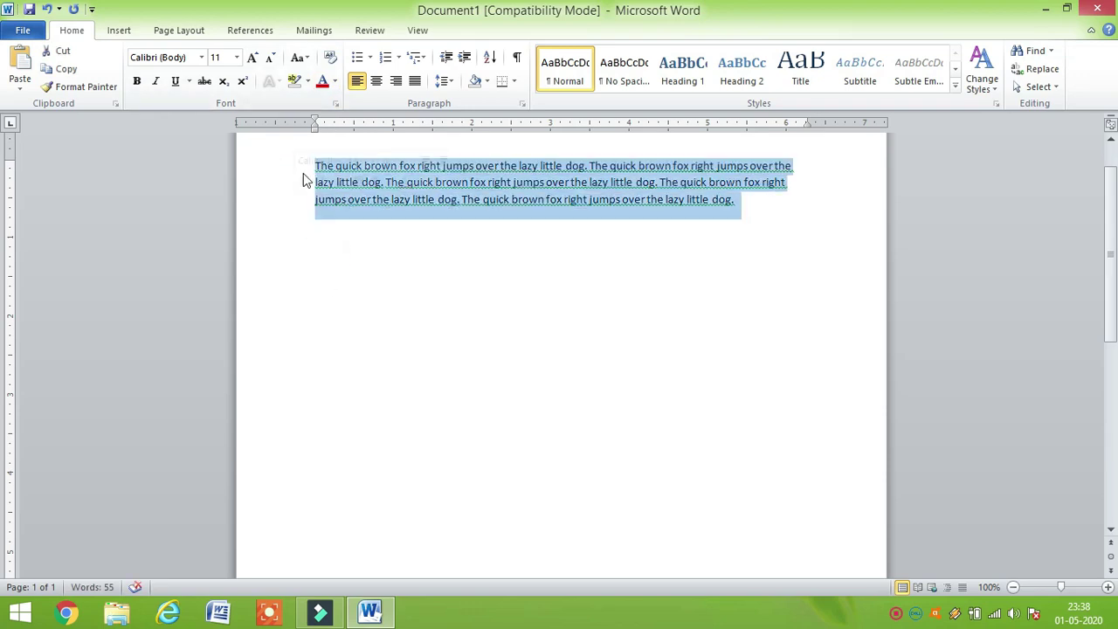
pyautogui.click(136, 81)
pyautogui.click(155, 81)
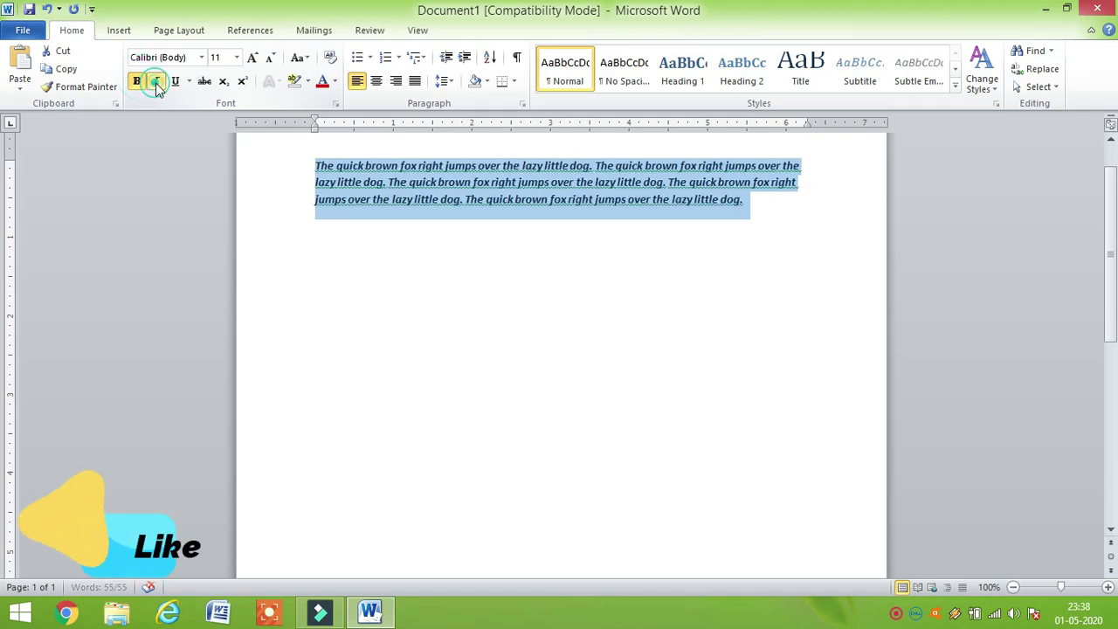
pyautogui.click(175, 80)
pyautogui.click(252, 57)
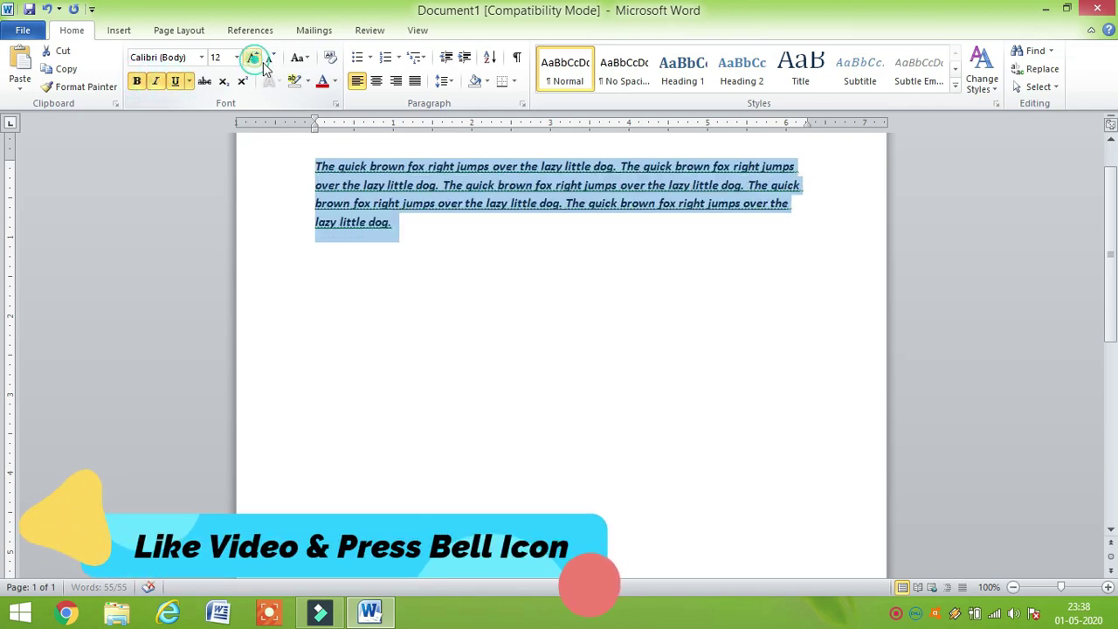
pyautogui.click(322, 80)
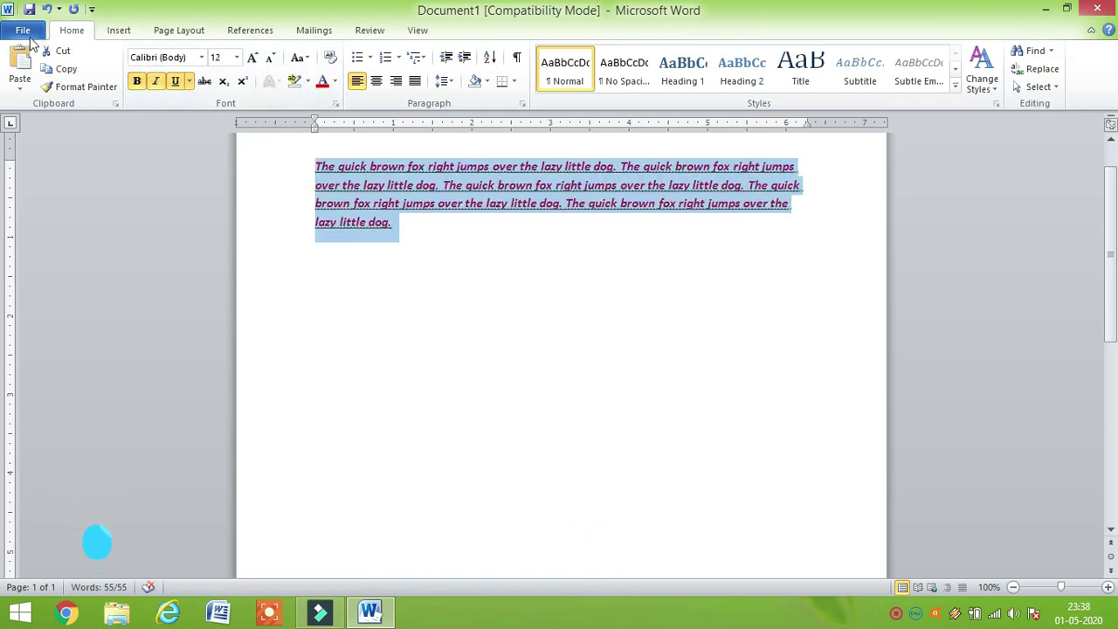
pyautogui.doubleClick(360, 301)
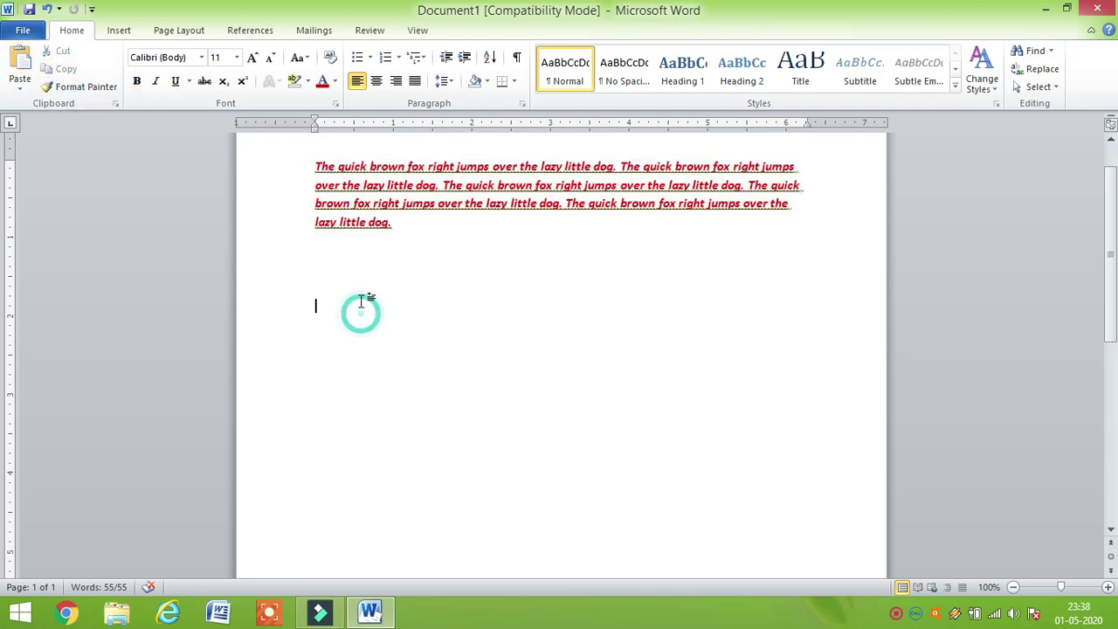
# Paste the copied paragraph below the red one as Unformatted Text via Paste Special
pyautogui.click(21, 83)
pyautogui.click(63, 147)
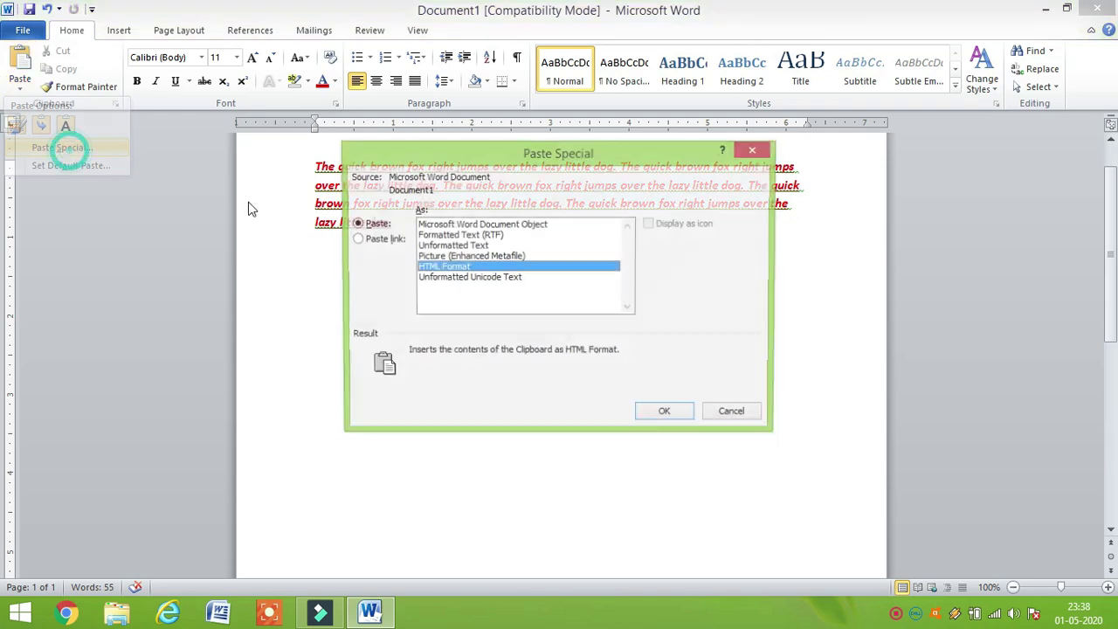
pyautogui.click(481, 246)
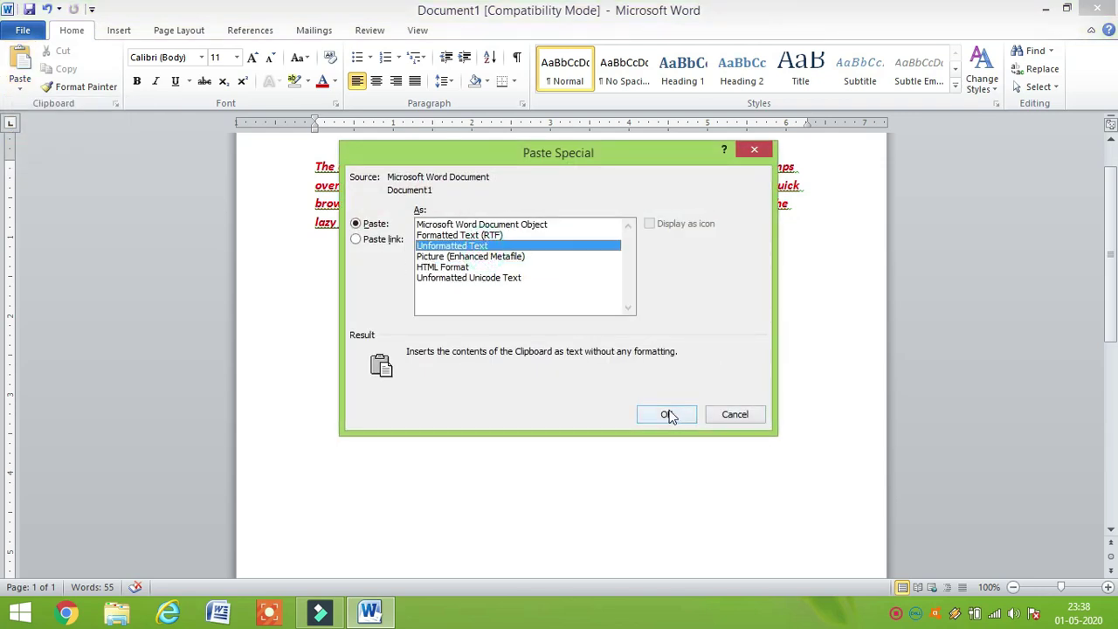
pyautogui.click(669, 415)
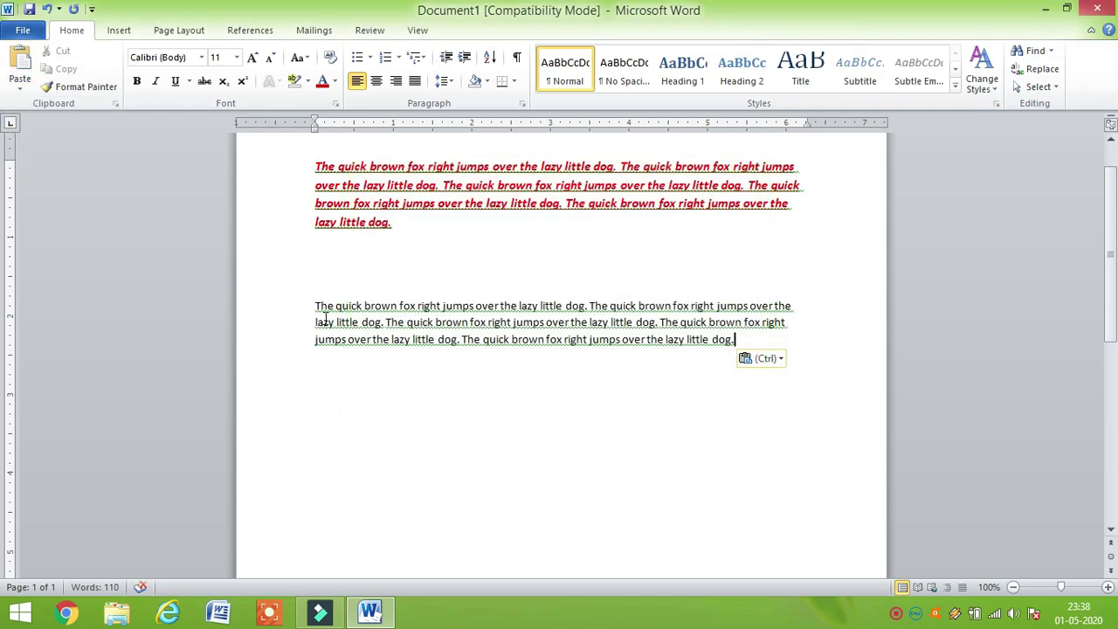
# In Chrome, search Google for 'what is computer system'
pyautogui.click(66, 612)
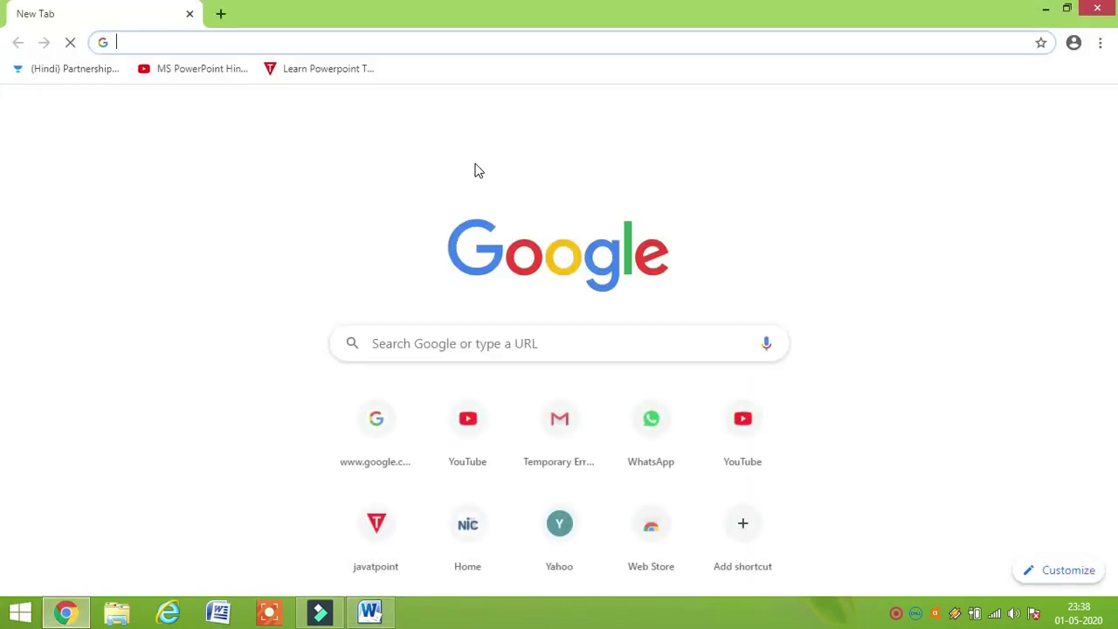
pyautogui.write('google.com')
pyautogui.press('Return')
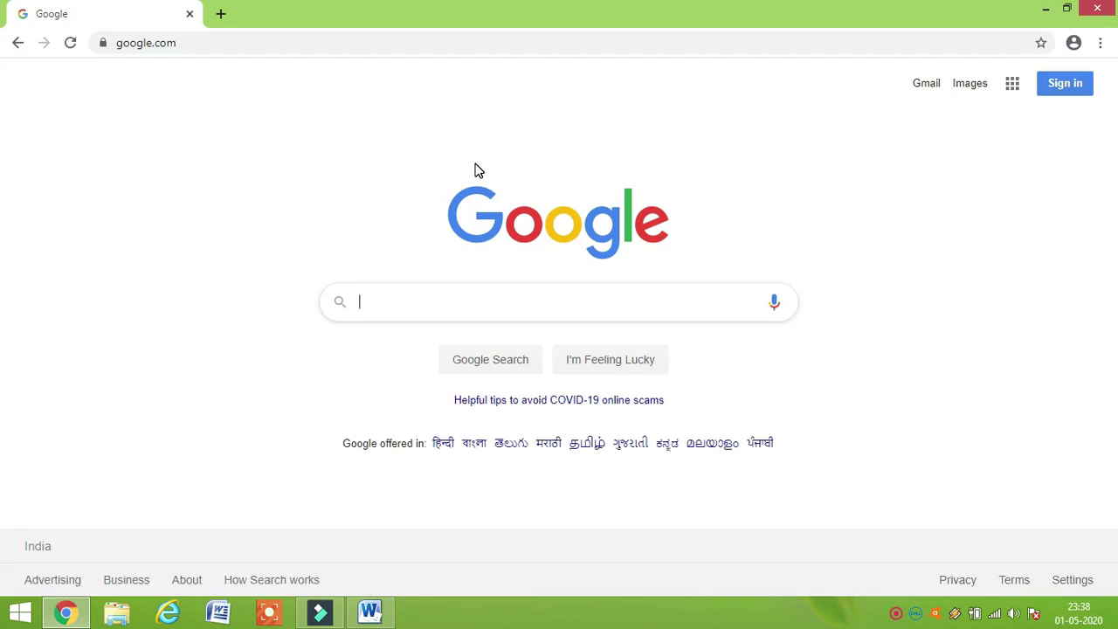
pyautogui.write('what')
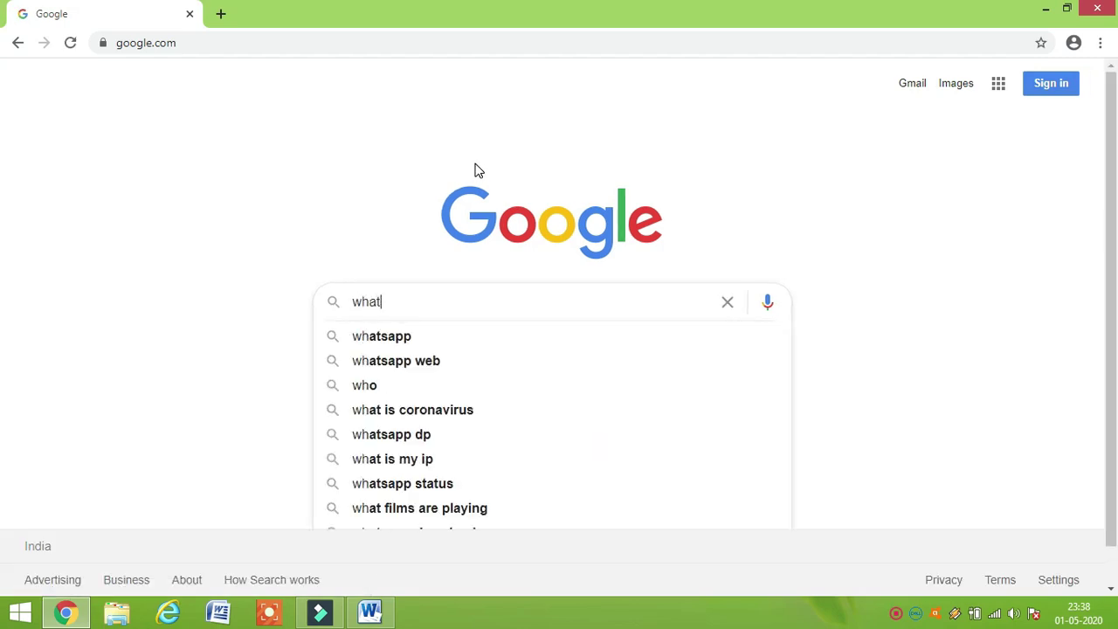
pyautogui.write(' is')
pyautogui.write('er')
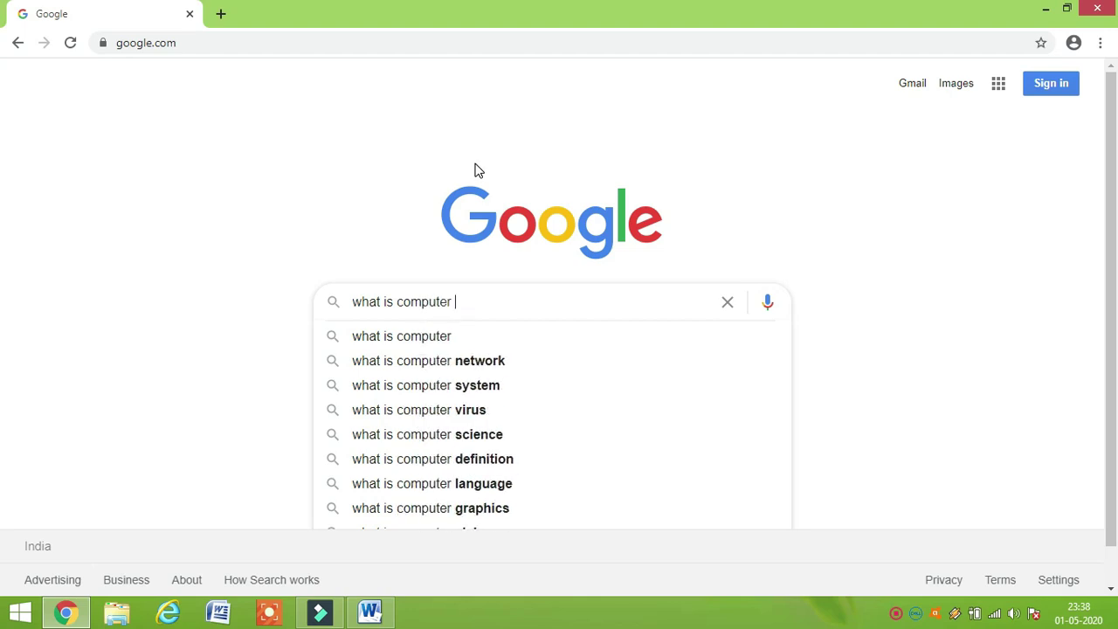
pyautogui.press('Down')
pyautogui.press('Down')
pyautogui.press('Return')
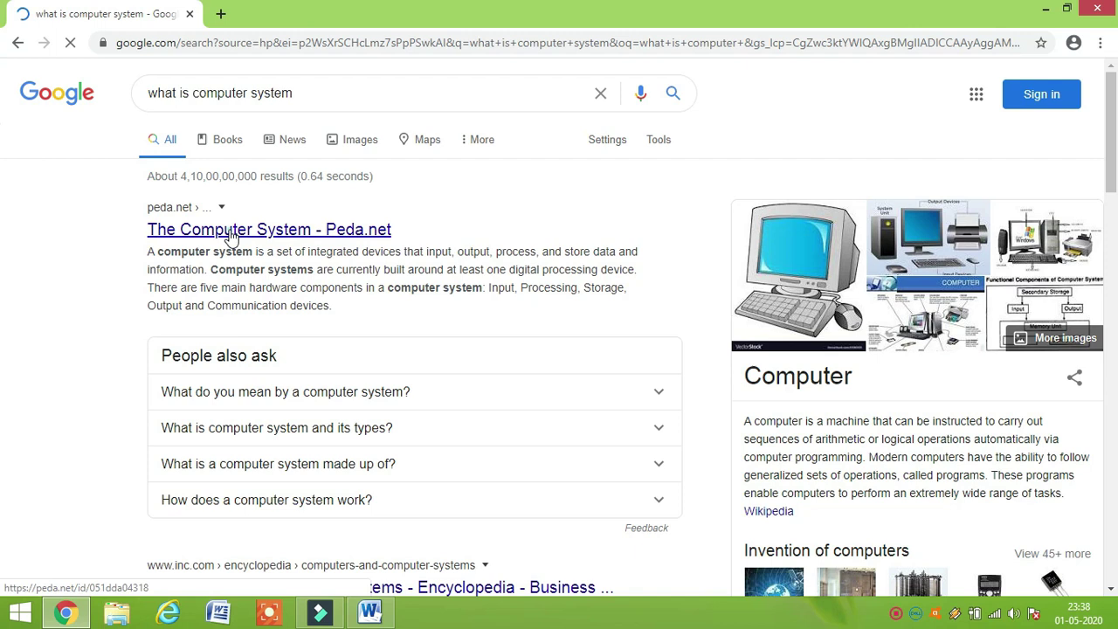
# Open Peda.net's 'The Computer System' result and copy its text from the heading onward
pyautogui.click(232, 237)
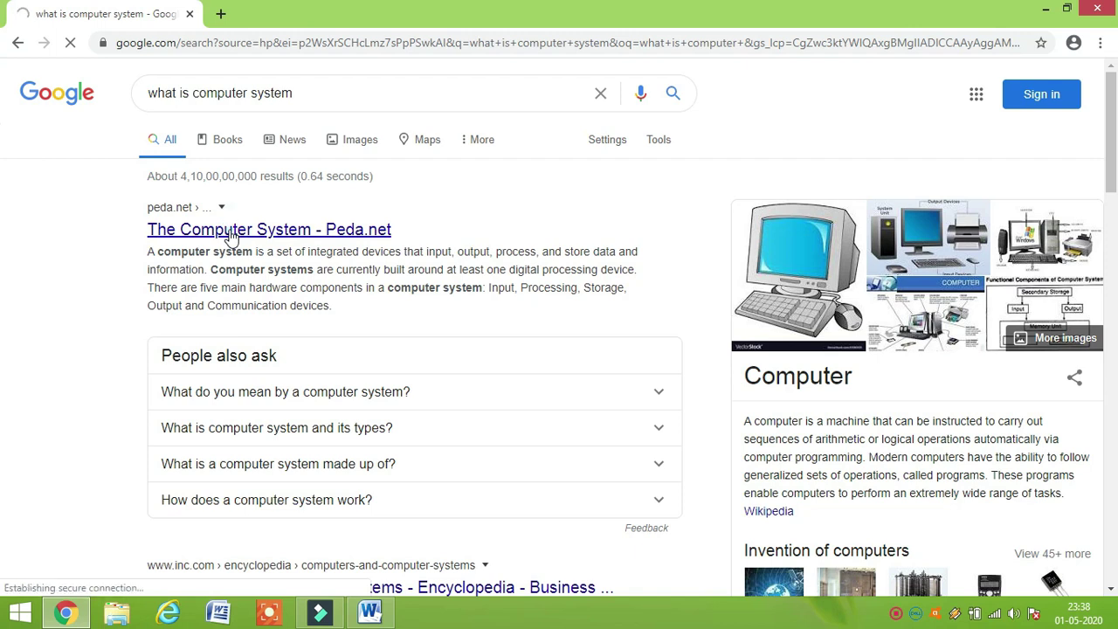
pyautogui.scroll(-3, 230, 237)
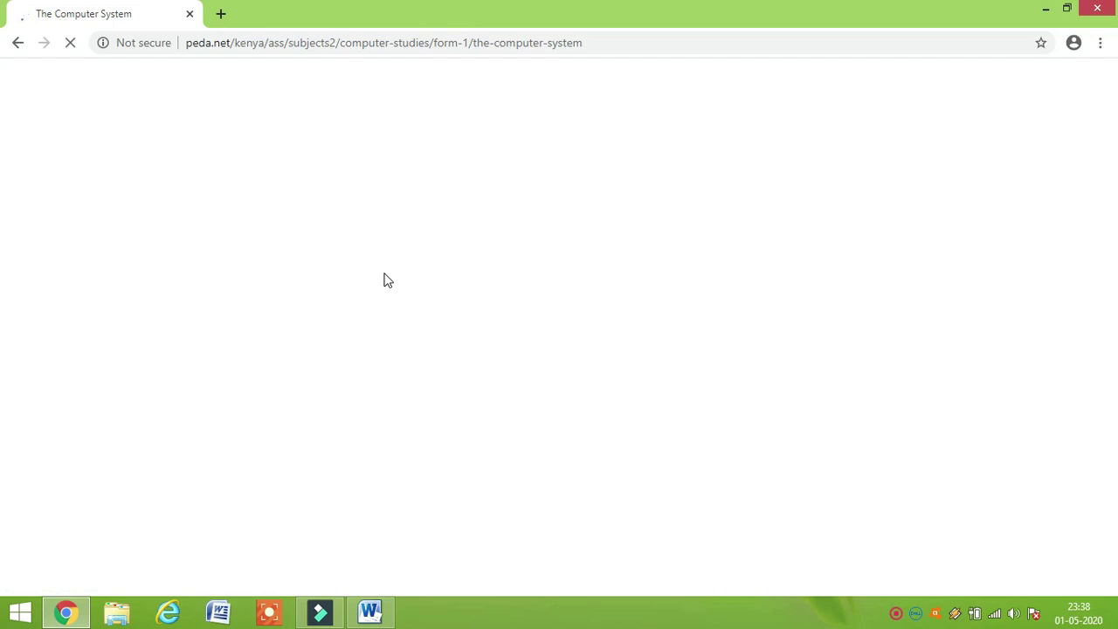
pyautogui.scroll(-2, 494, 429)
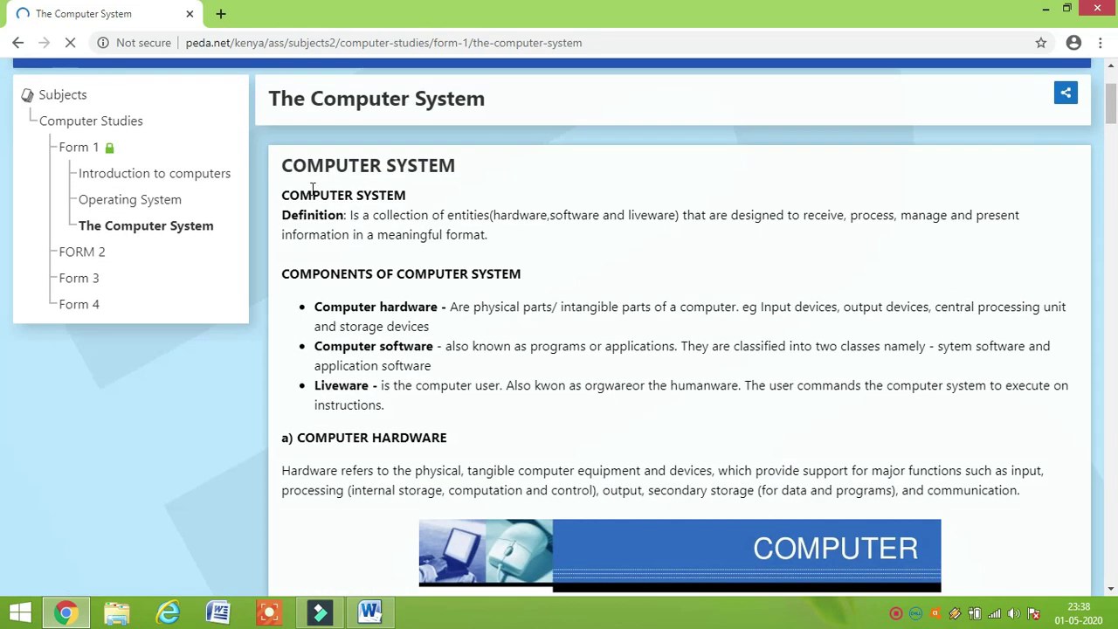
pyautogui.moveTo(279, 166)
pyautogui.mouseDown()
pyautogui.moveTo(535, 490)
pyautogui.moveTo(951, 281)
pyautogui.moveTo(1086, 254)
pyautogui.mouseUp()
pyautogui.scroll(-3, 595, 560)
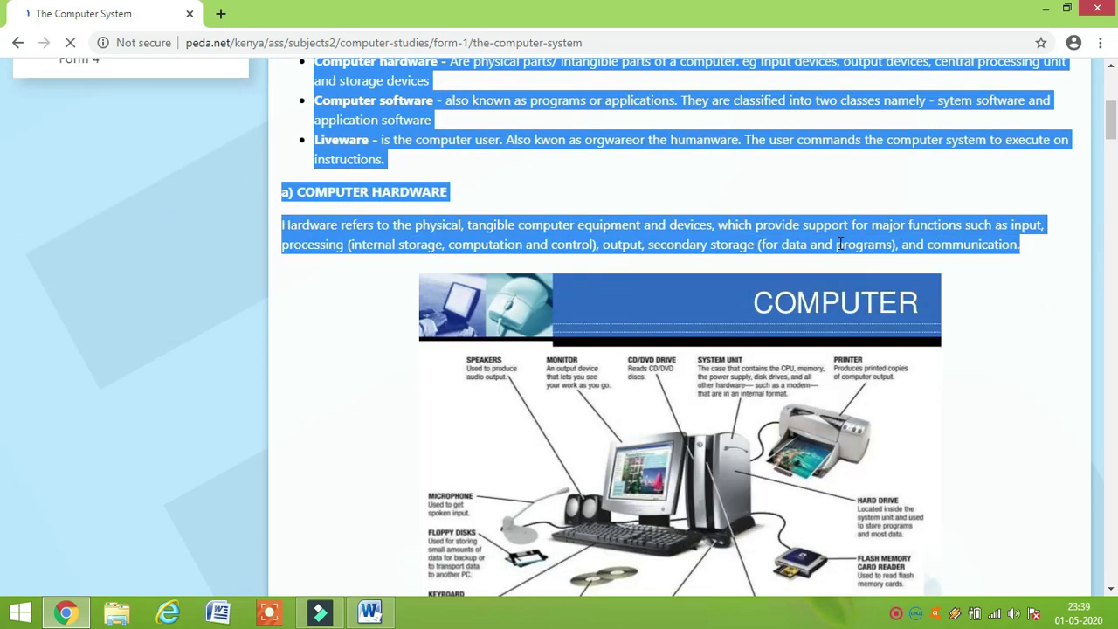
pyautogui.rightClick(529, 222)
pyautogui.click(559, 229)
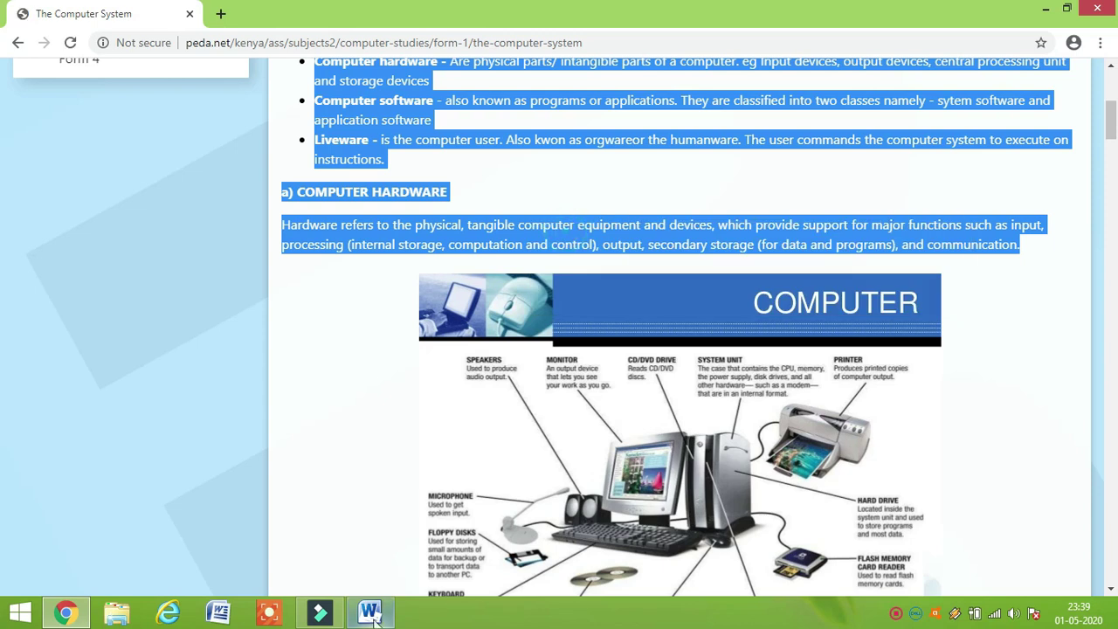
# Paste the copied COMPUTER SYSTEM notes on a blank line below the fox paragraphs
pyautogui.click(370, 612)
pyautogui.press('Return')
pyautogui.press('Return')
pyautogui.press('Return')
pyautogui.press('Return')
pyautogui.rightClick(659, 456)
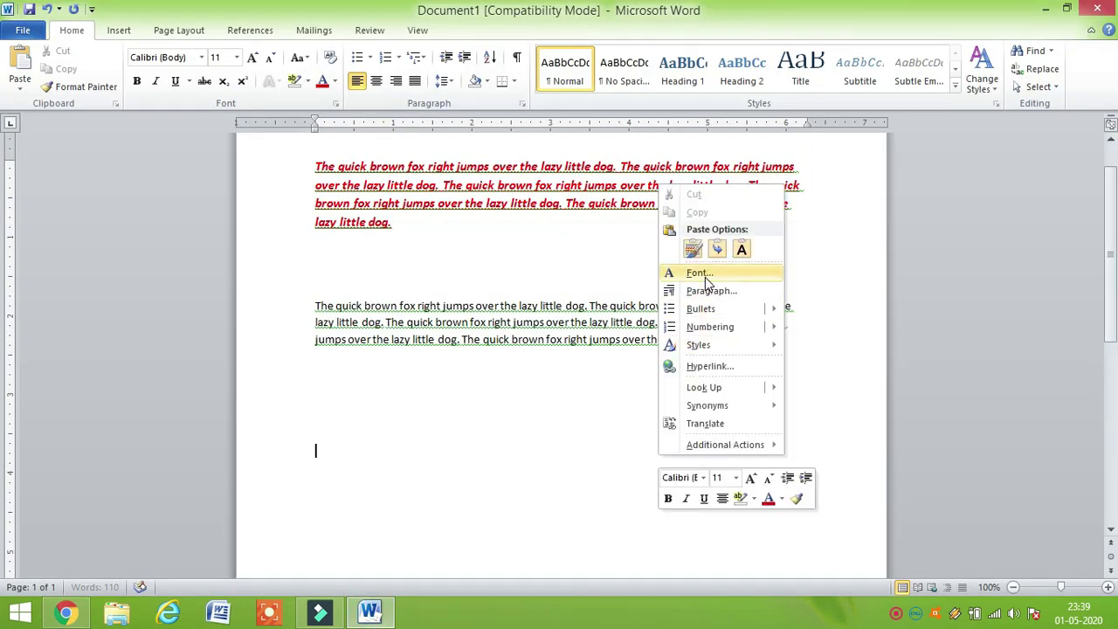
pyautogui.click(387, 389)
pyautogui.click(320, 399)
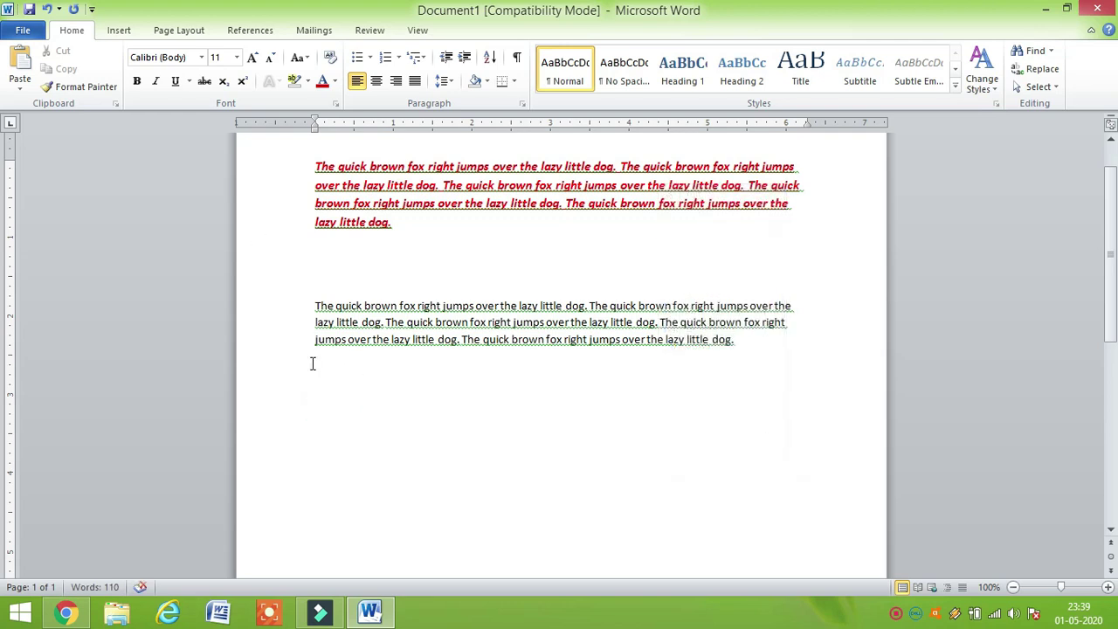
pyautogui.click(10, 61)
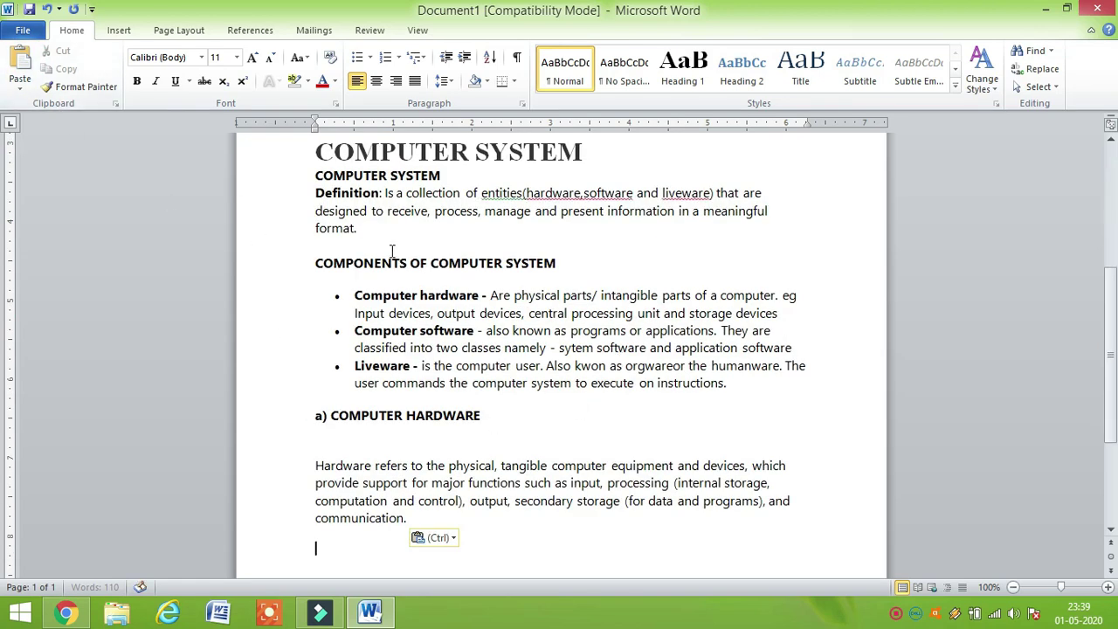
pyautogui.scroll(2, 622, 465)
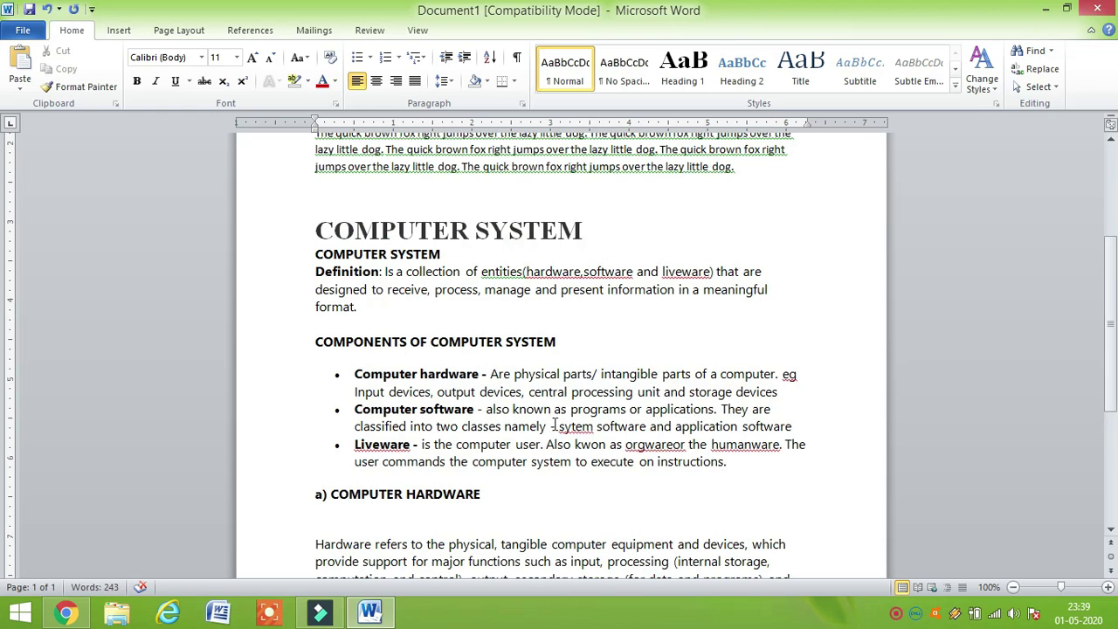
pyautogui.scroll(-1, 554, 425)
# Undo that paste and re-paste the notes with Paste Special as Unformatted Text
pyautogui.hotkey('ctrl', 'z')
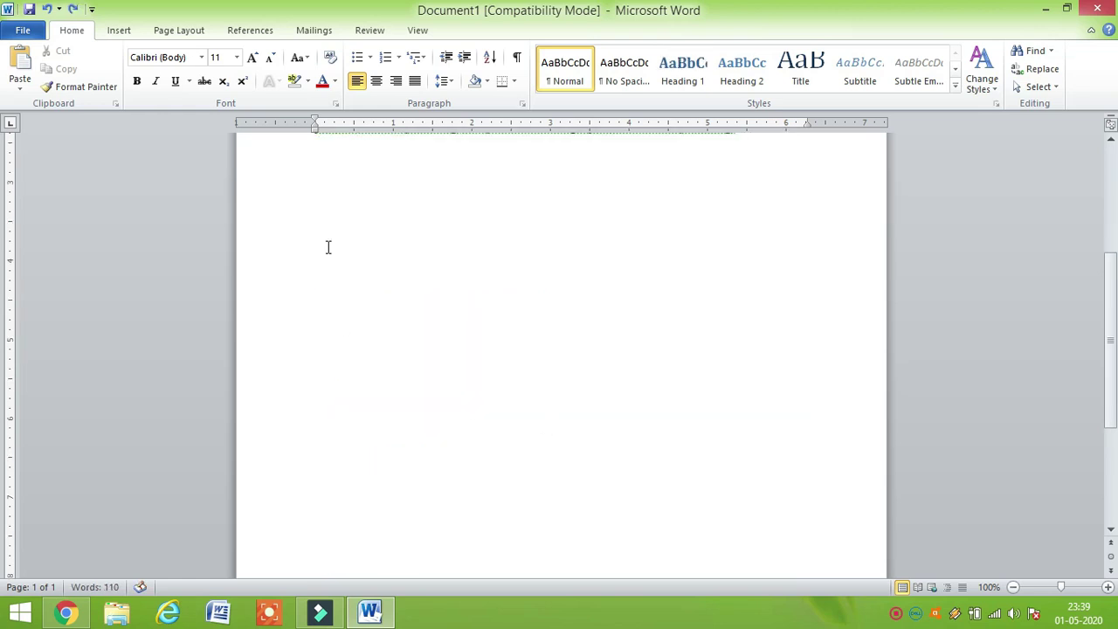
pyautogui.click(20, 94)
pyautogui.click(41, 148)
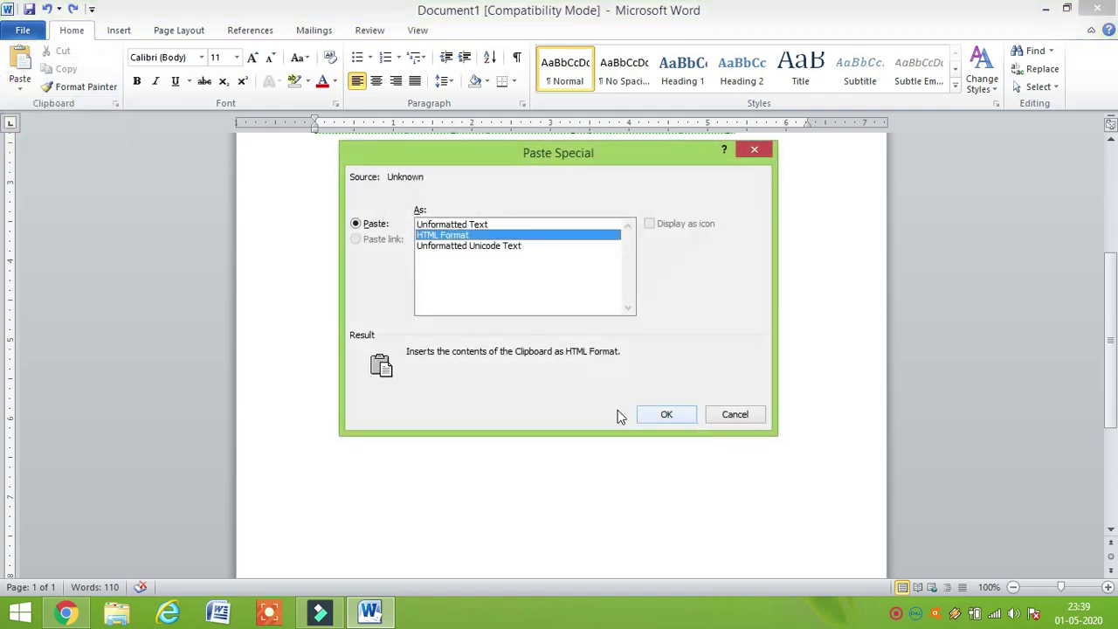
pyautogui.click(443, 225)
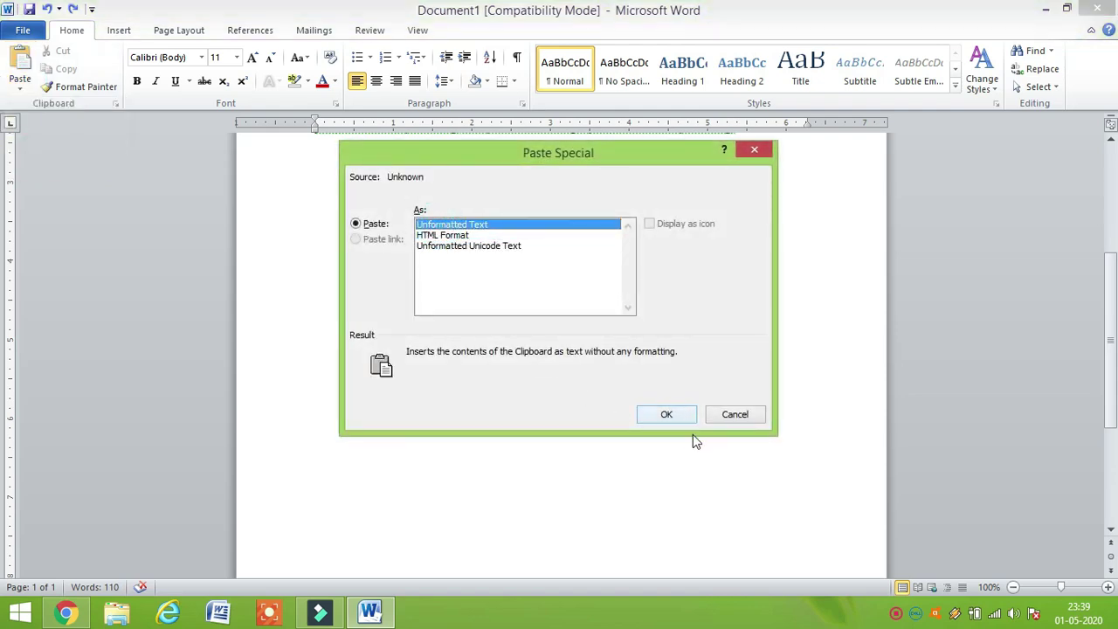
pyautogui.click(666, 414)
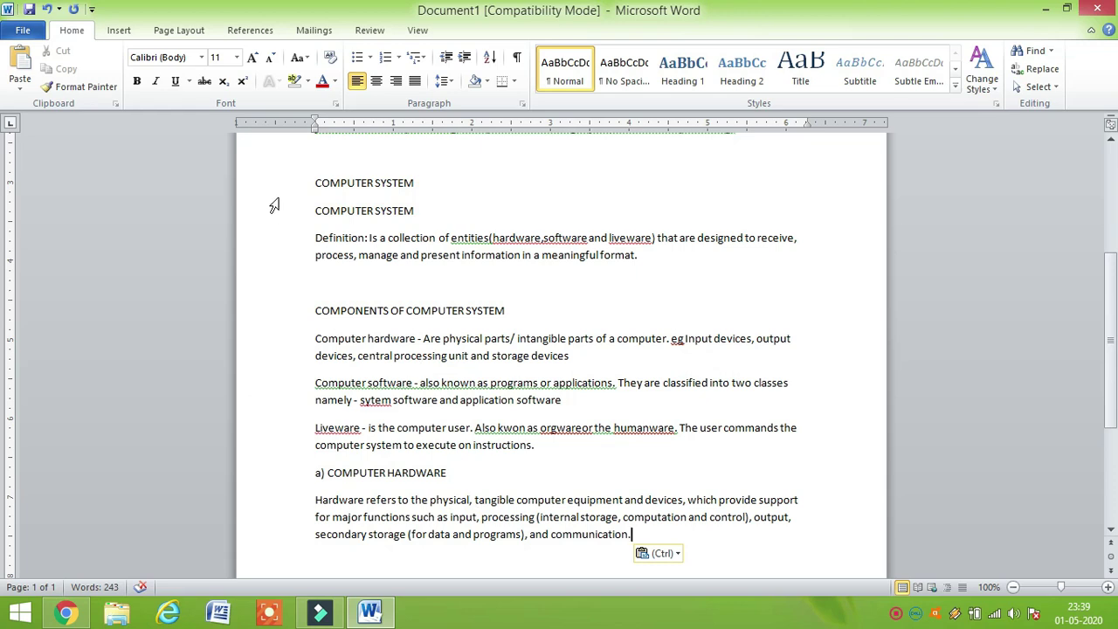
pyautogui.scroll(2, 321, 224)
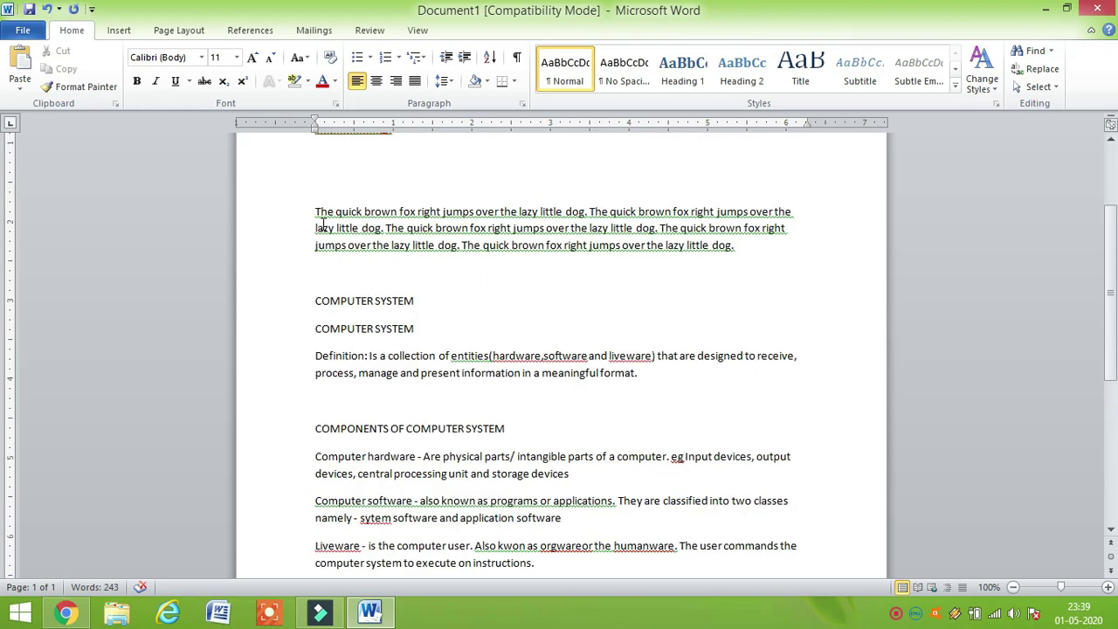
pyautogui.scroll(-2, 321, 224)
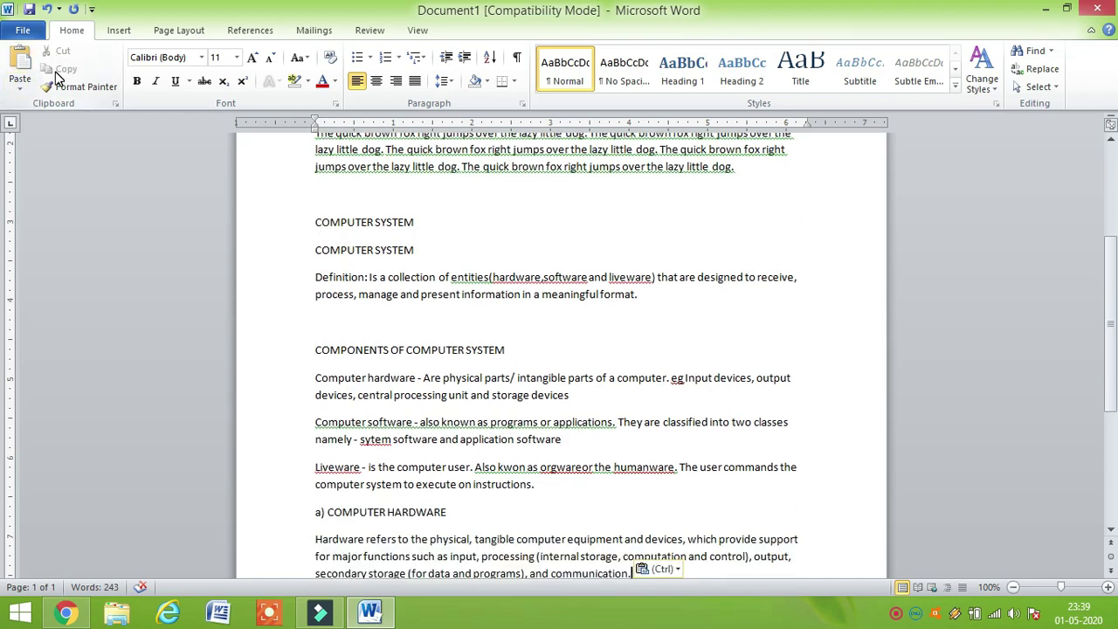
pyautogui.scroll(4, 517, 344)
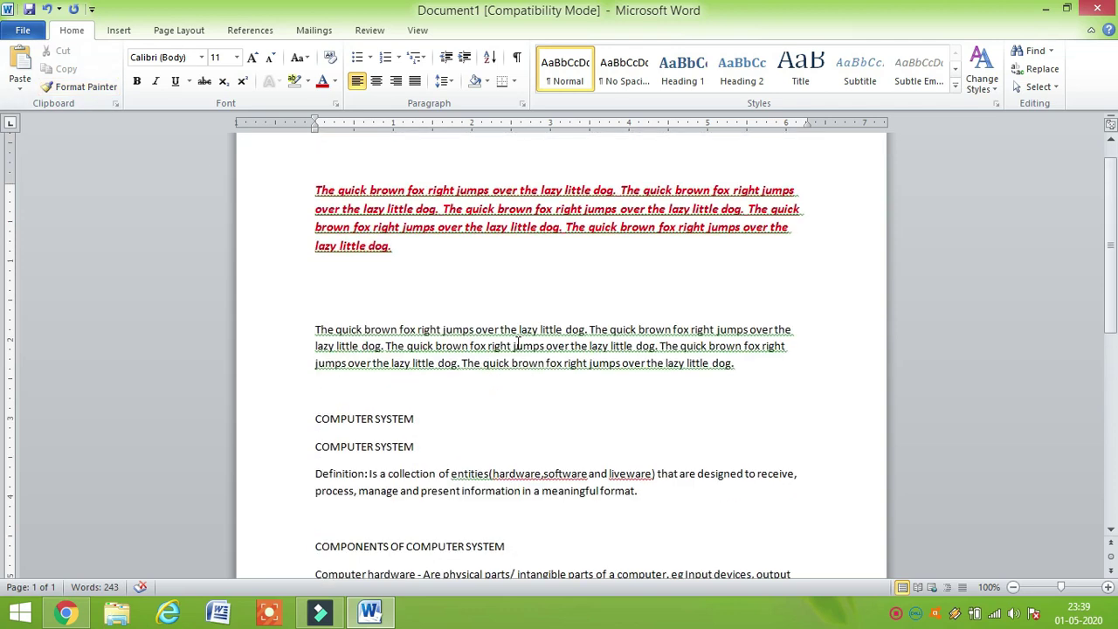
pyautogui.moveTo(295, 195); pyautogui.dragTo(284, 249)
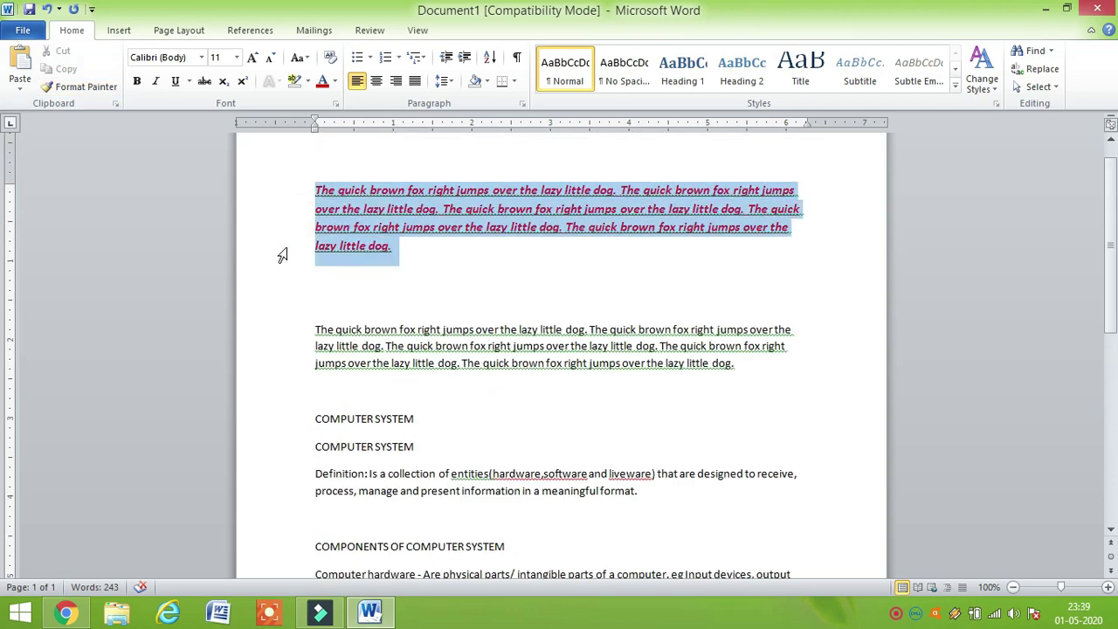
pyautogui.moveTo(287, 332); pyautogui.dragTo(285, 367)
pyautogui.click(544, 273)
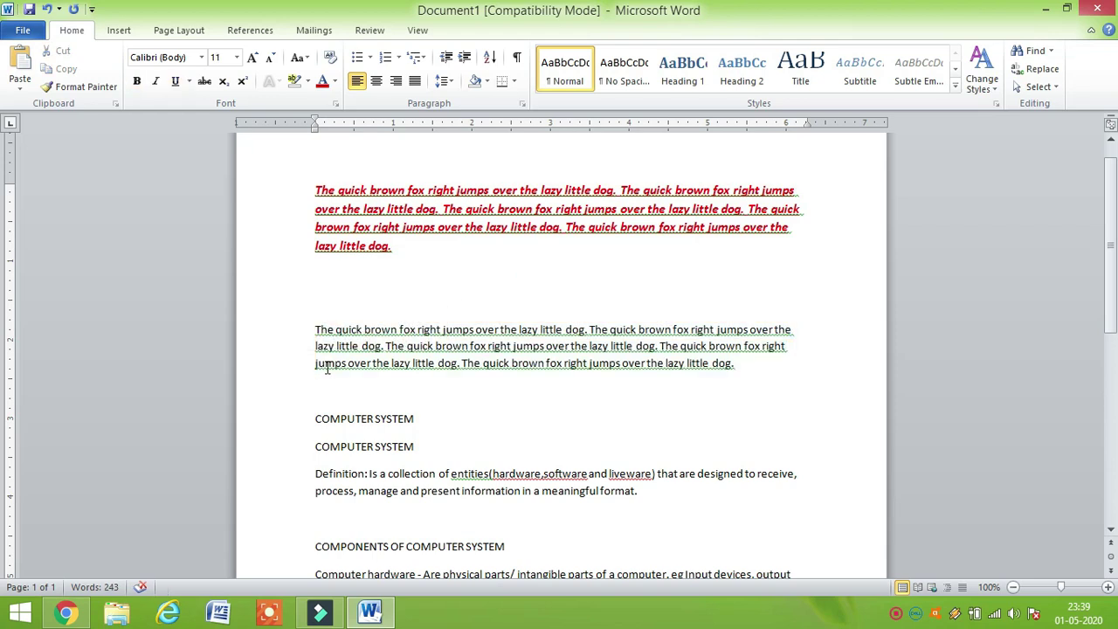
pyautogui.scroll(-1, 291, 198)
pyautogui.moveTo(294, 436); pyautogui.dragTo(288, 465)
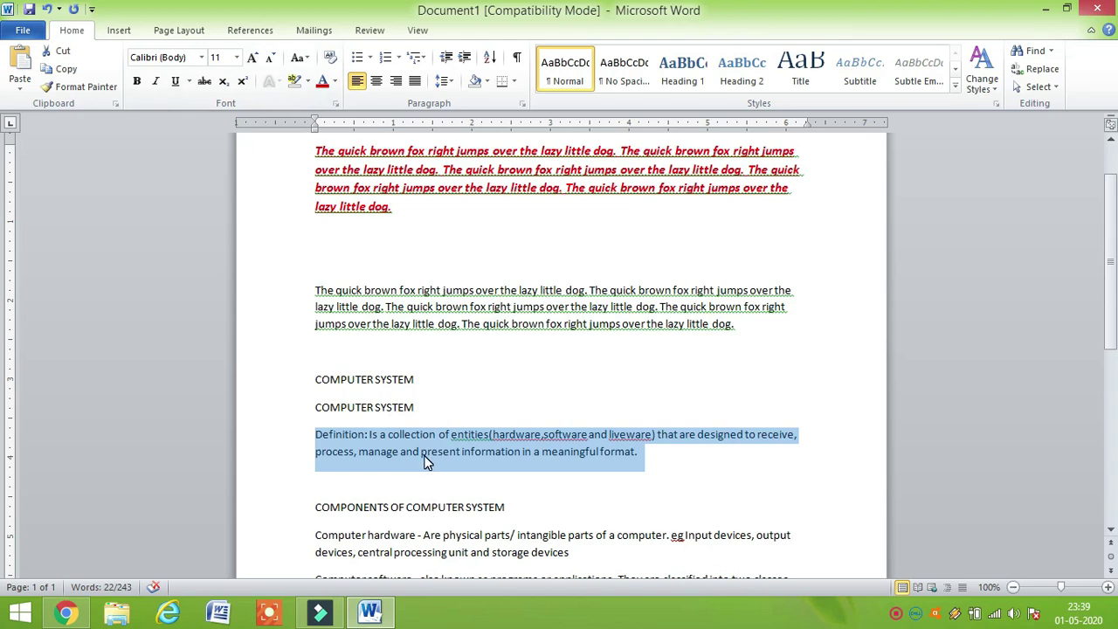
pyautogui.moveTo(269, 151); pyautogui.dragTo(263, 211)
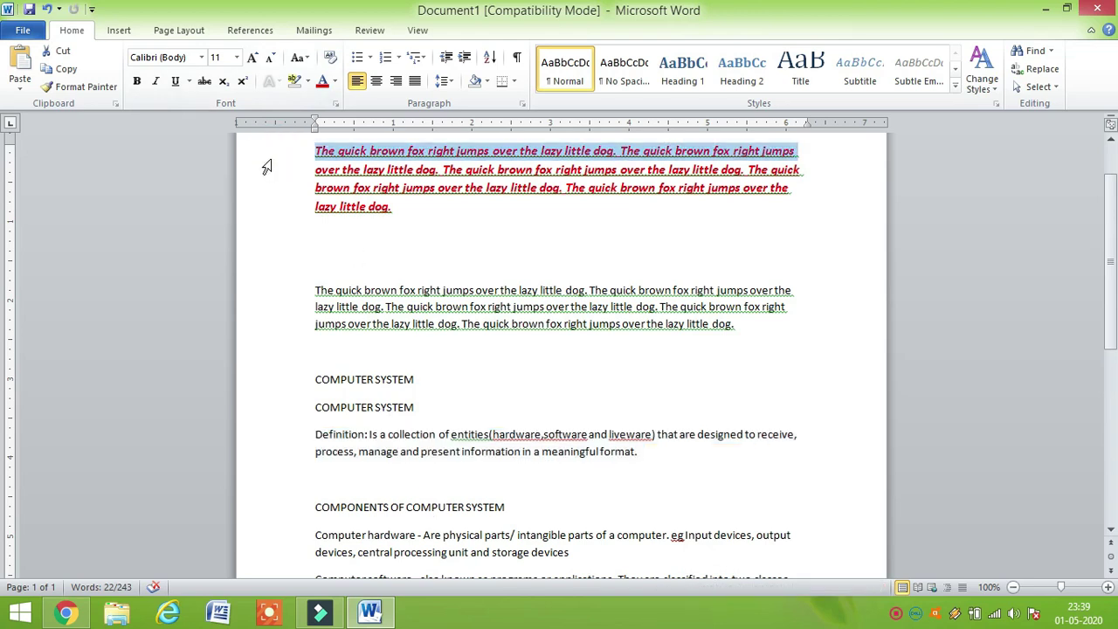
pyautogui.click(55, 93)
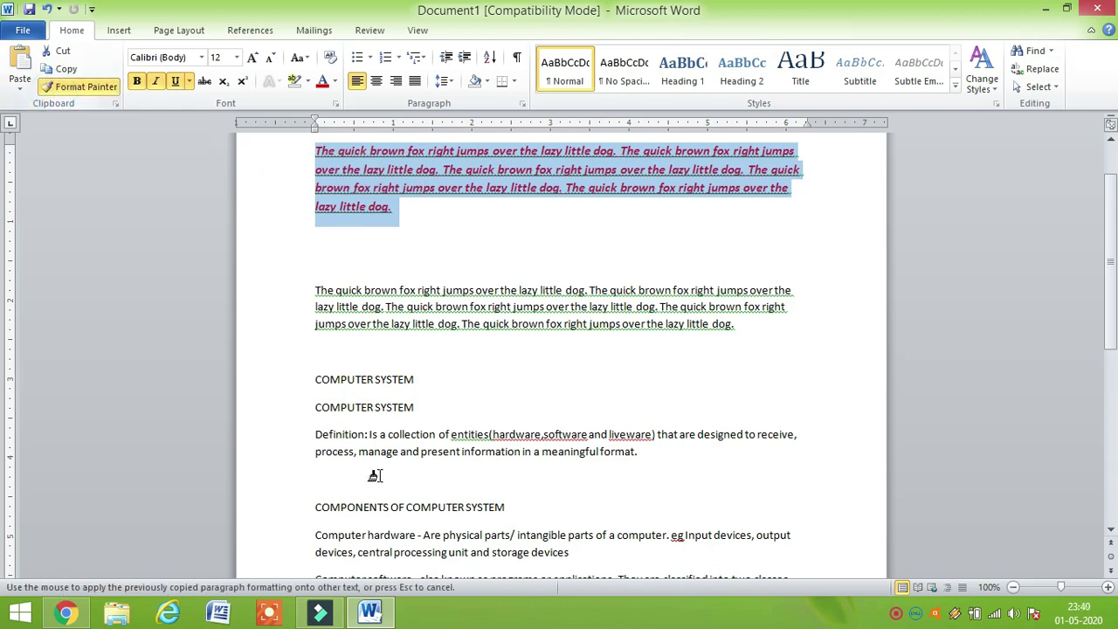
pyautogui.moveTo(291, 436); pyautogui.dragTo(294, 454)
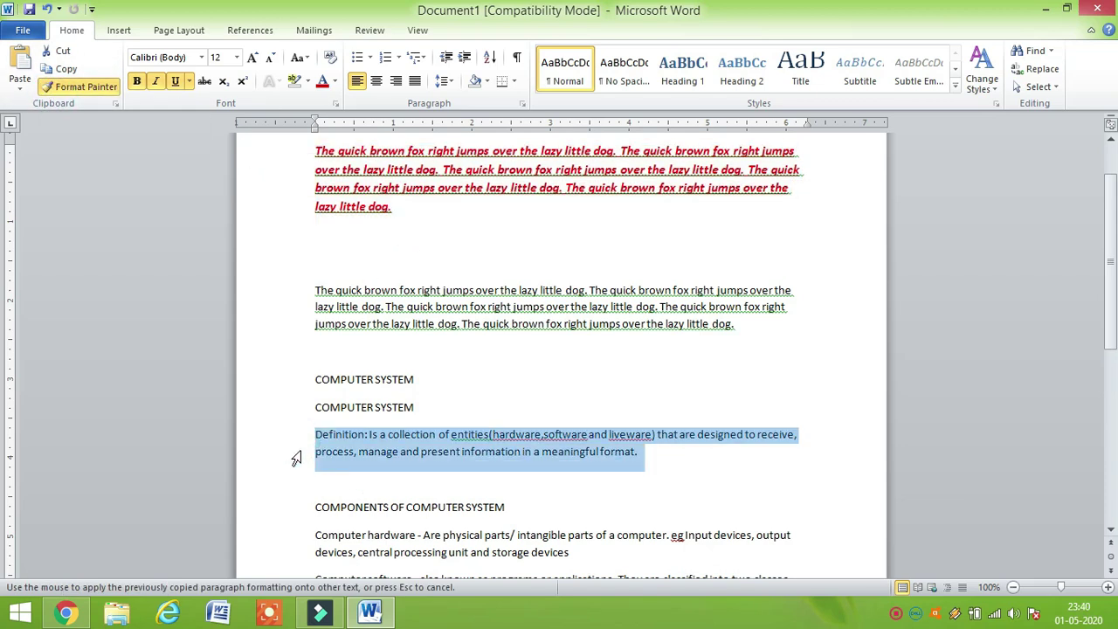
pyautogui.click(742, 491)
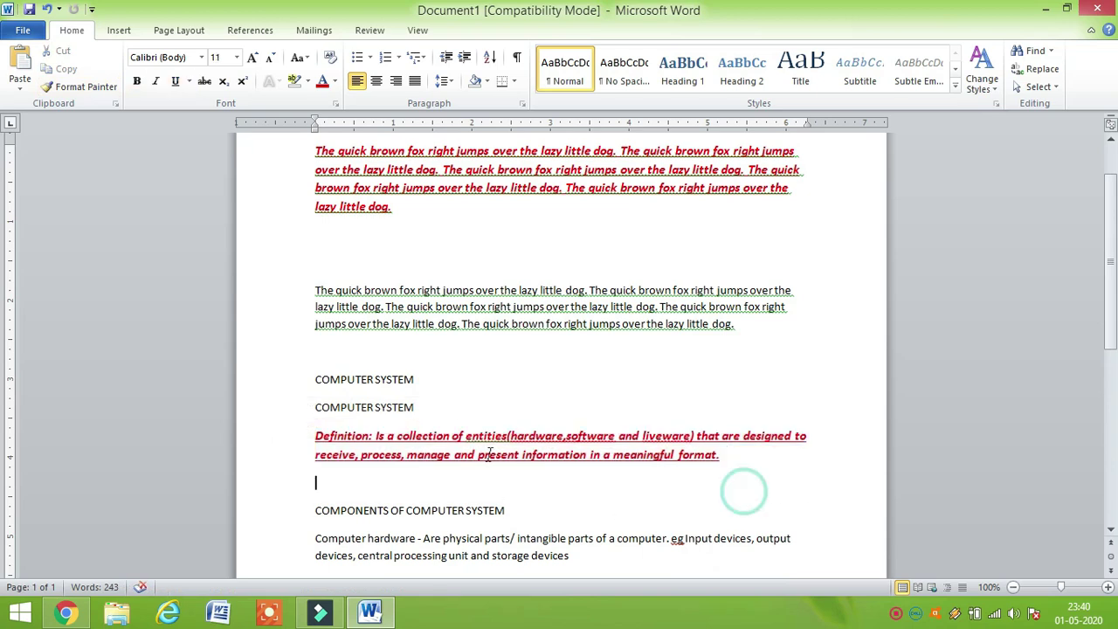
pyautogui.moveTo(276, 297); pyautogui.dragTo(274, 326)
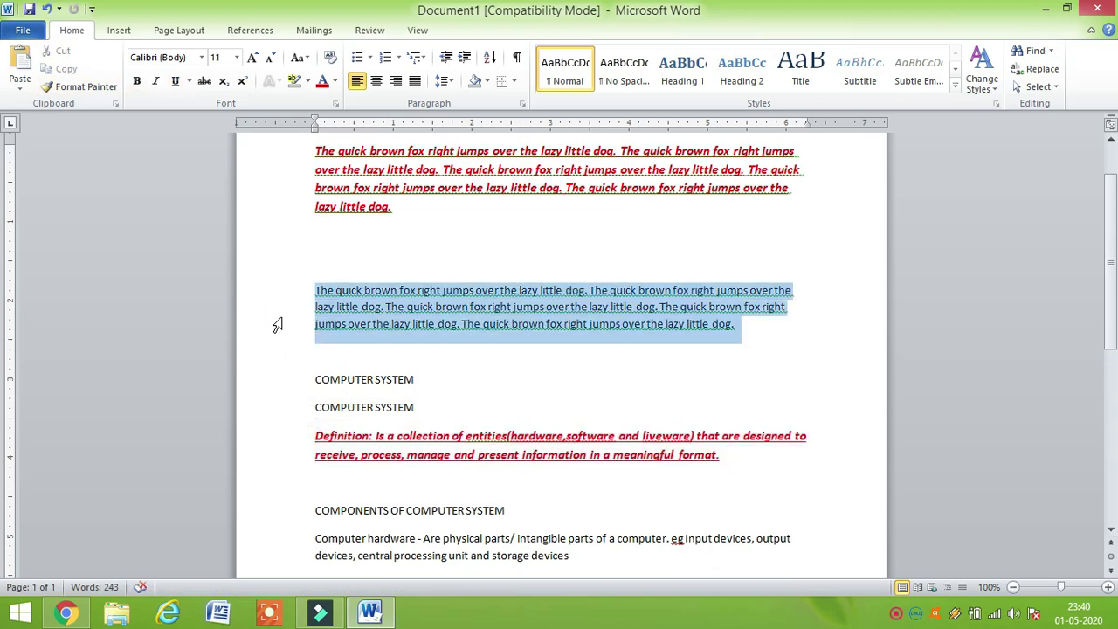
pyautogui.click(59, 91)
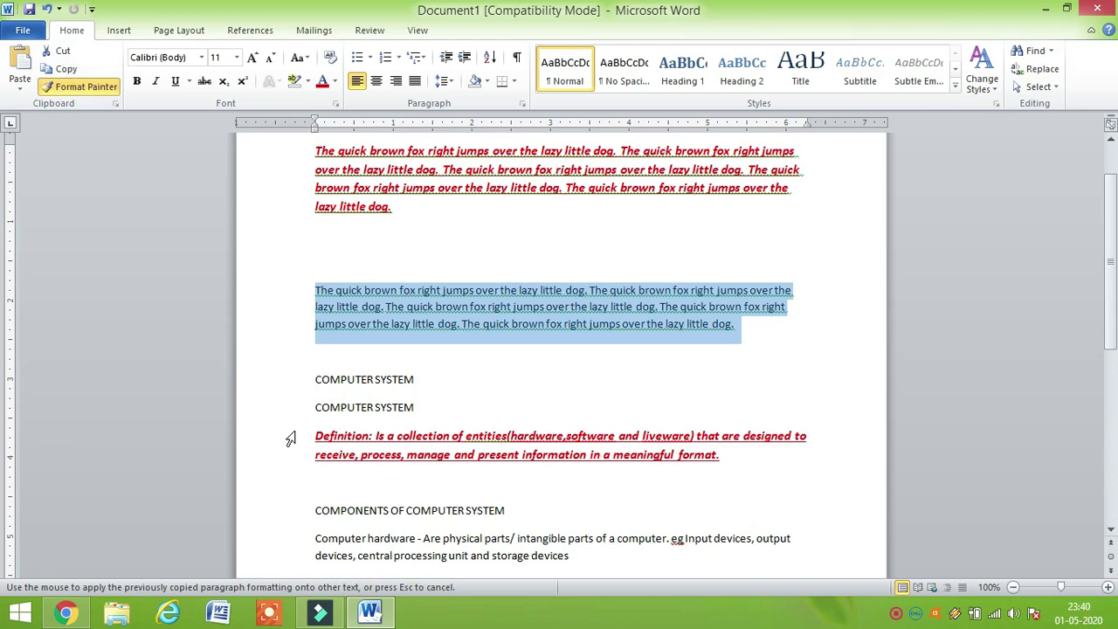
pyautogui.moveTo(291, 439); pyautogui.dragTo(287, 452)
pyautogui.click(529, 405)
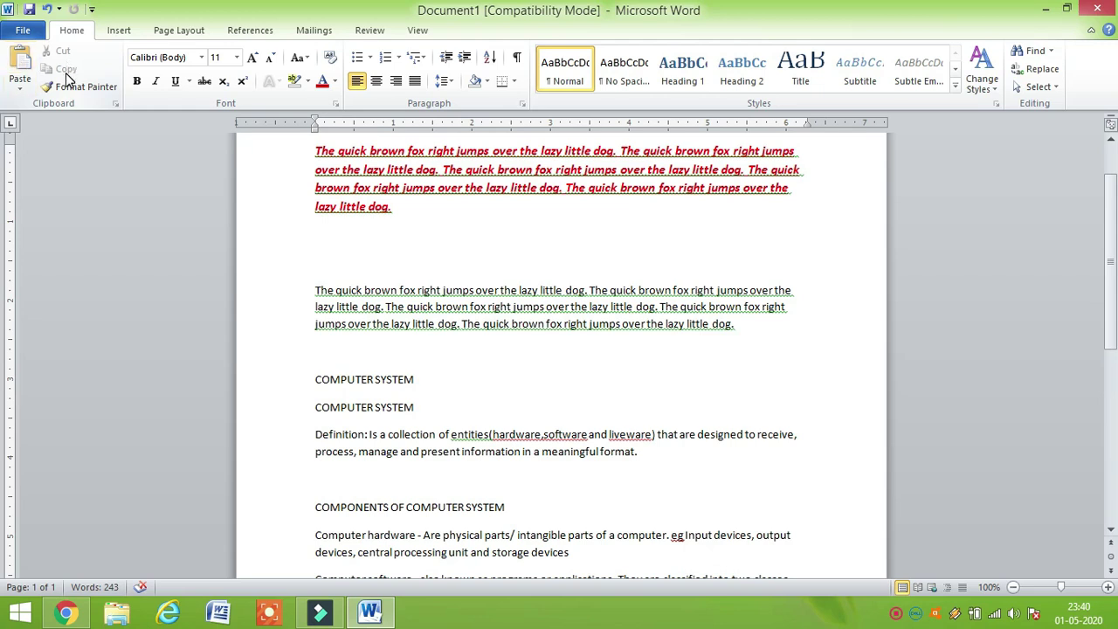
# Select the plain fox paragraph, leave underline unchanged, and insert an endnote after it
pyautogui.click(104, 89)
pyautogui.moveTo(762, 340); pyautogui.dragTo(306, 278)
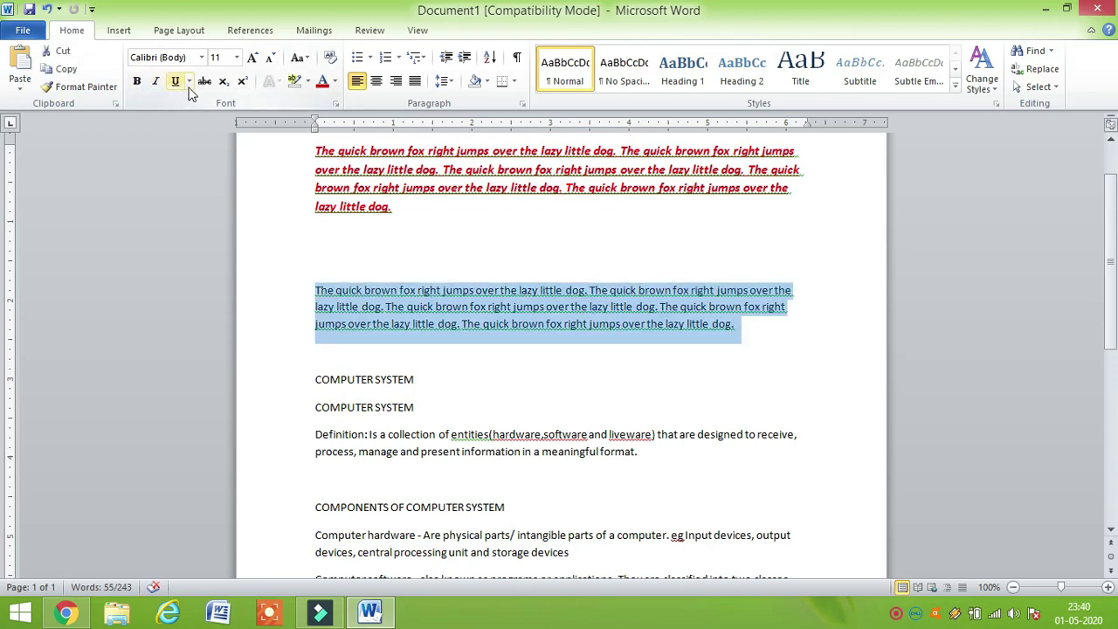
pyautogui.click(189, 82)
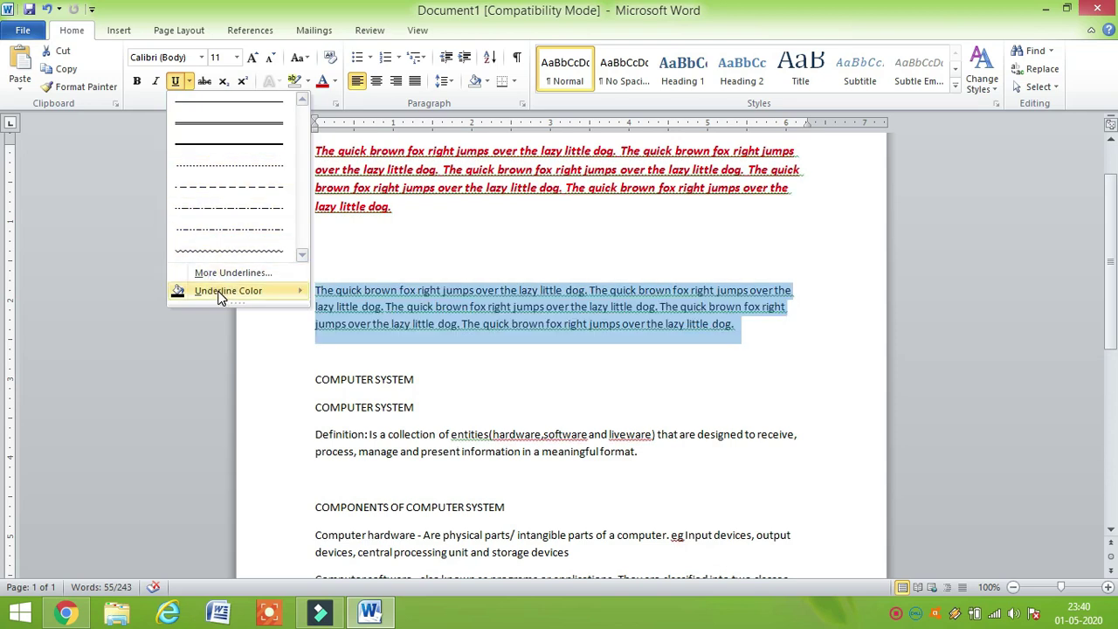
pyautogui.moveTo(220, 297)
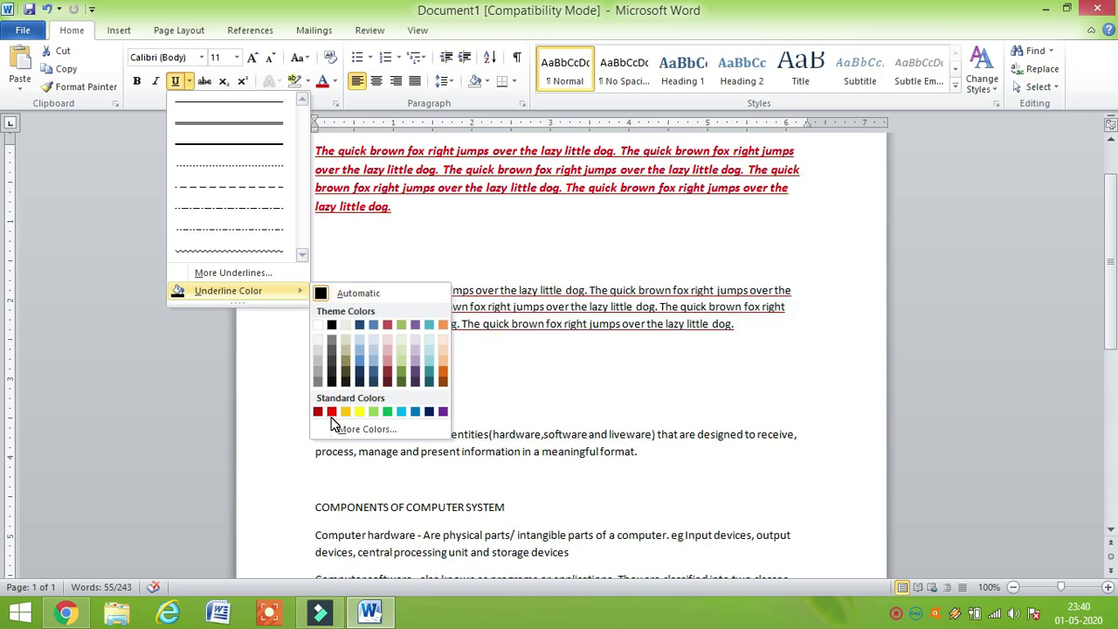
pyautogui.click(250, 30)
pyautogui.click(250, 29)
pyautogui.click(222, 51)
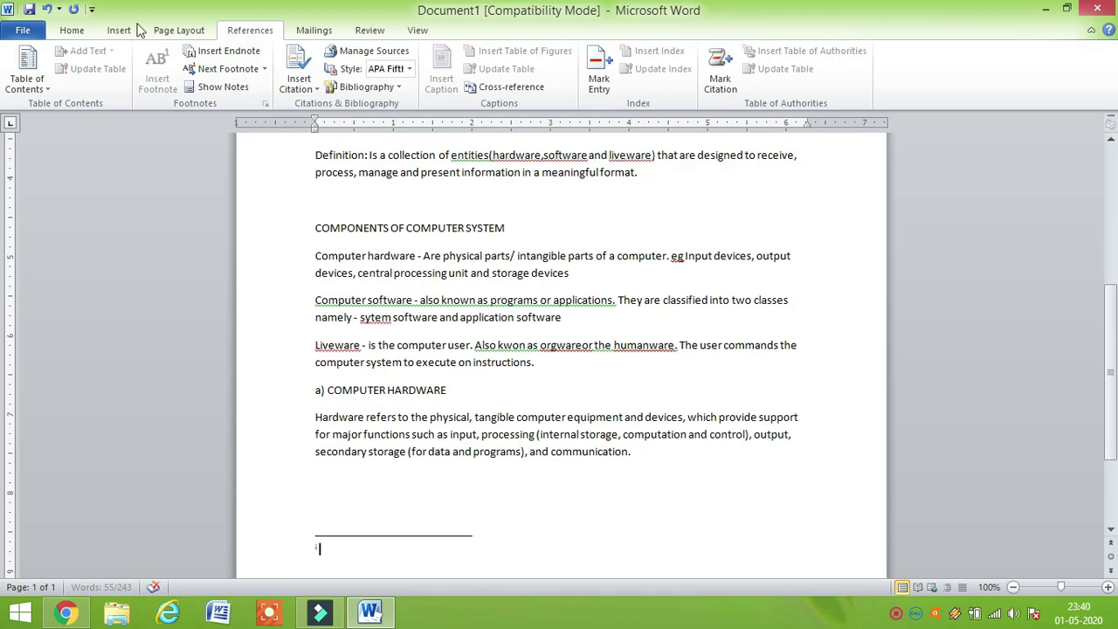
pyautogui.click(75, 31)
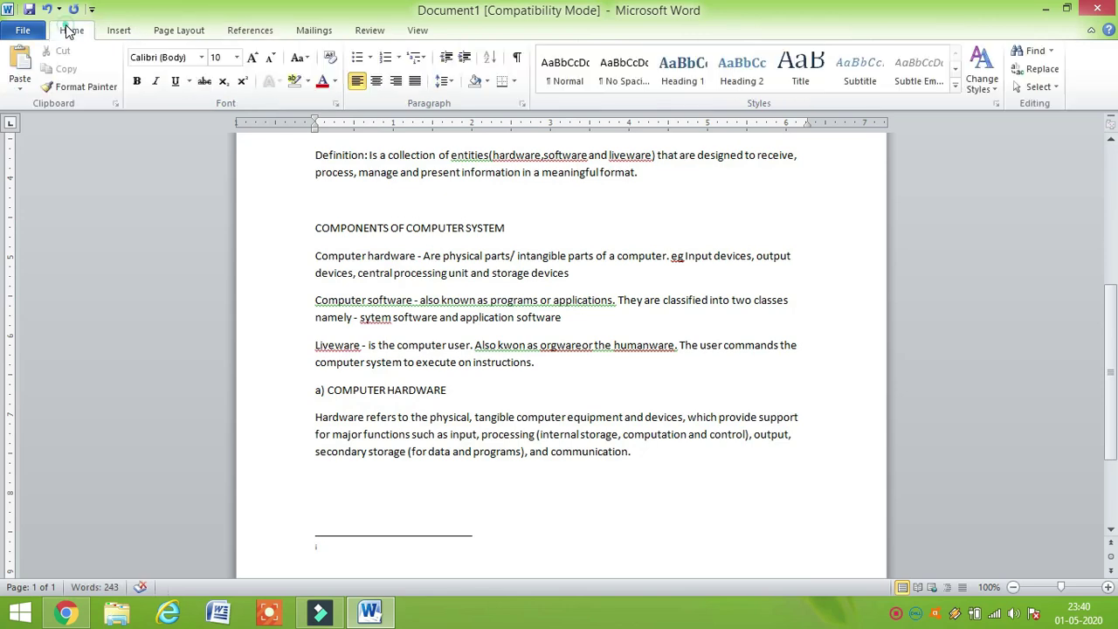
# Set the Definition paragraph to Arial and grow it to 14 pt
pyautogui.click(236, 58)
pyautogui.scroll(3, 504, 201)
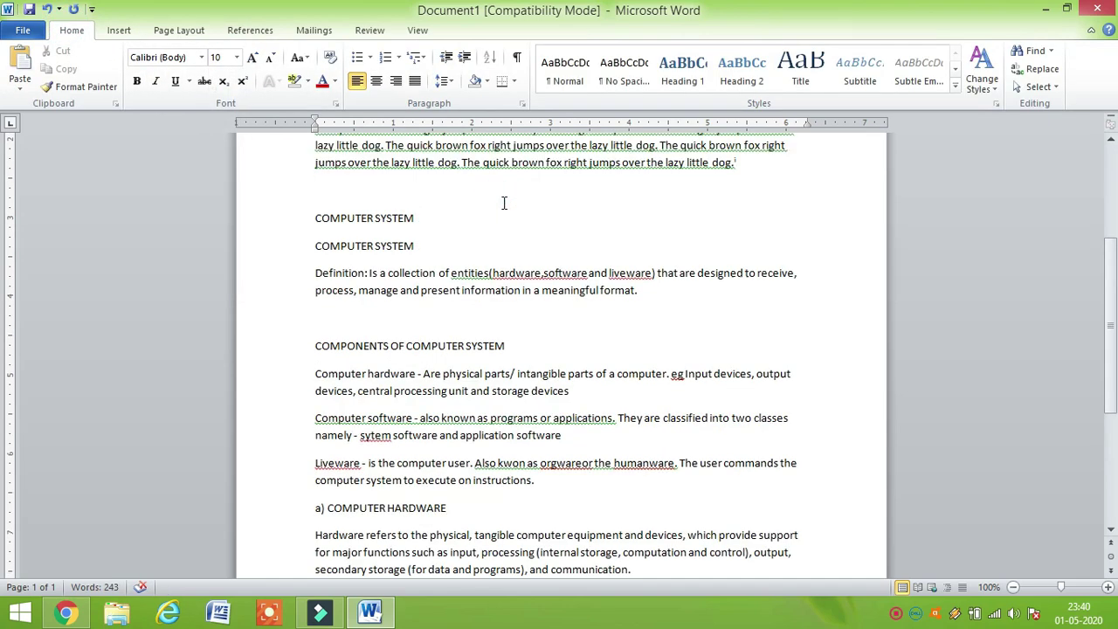
pyautogui.doubleClick(285, 285)
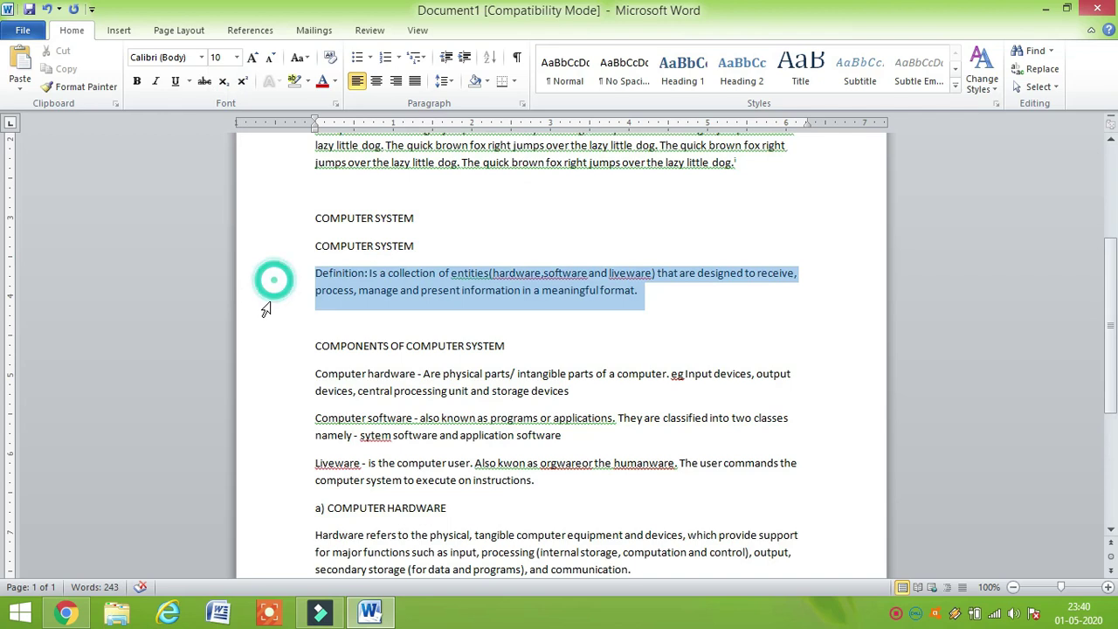
pyautogui.click(234, 60)
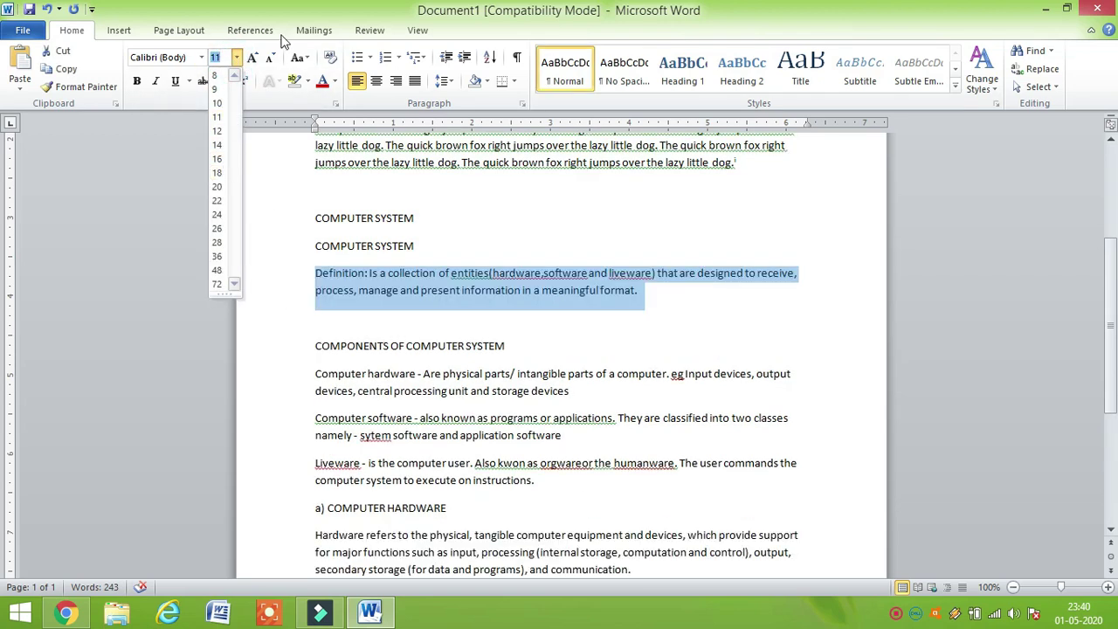
pyautogui.click(254, 58)
pyautogui.click(253, 57)
pyautogui.click(253, 58)
pyautogui.click(253, 58)
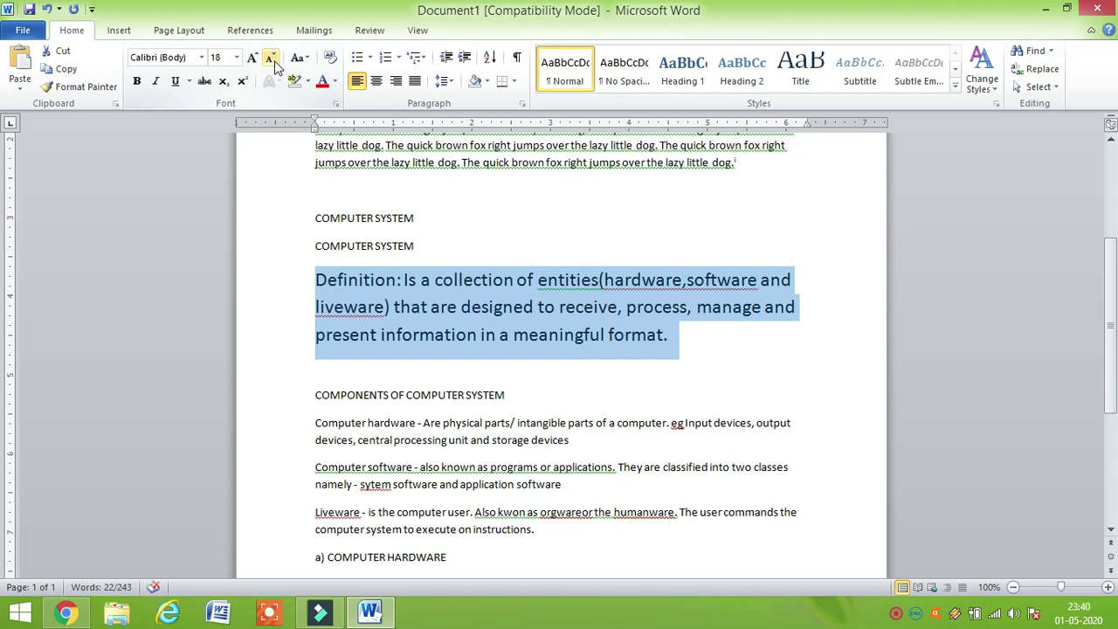
pyautogui.click(270, 58)
pyautogui.click(270, 57)
pyautogui.click(270, 57)
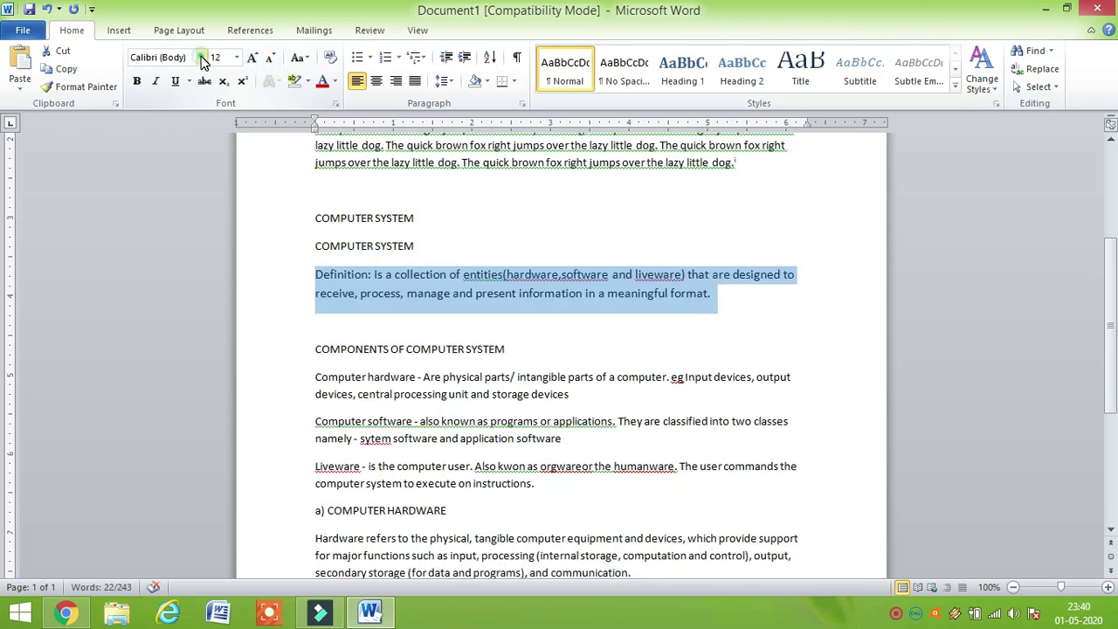
pyautogui.click(200, 58)
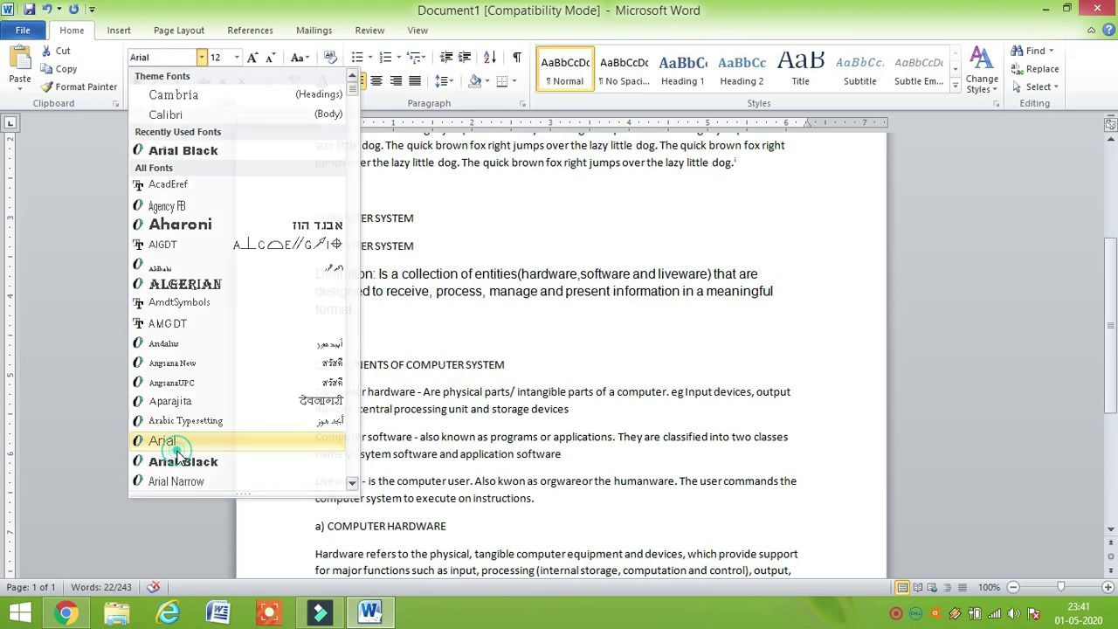
pyautogui.click(168, 441)
pyautogui.click(258, 54)
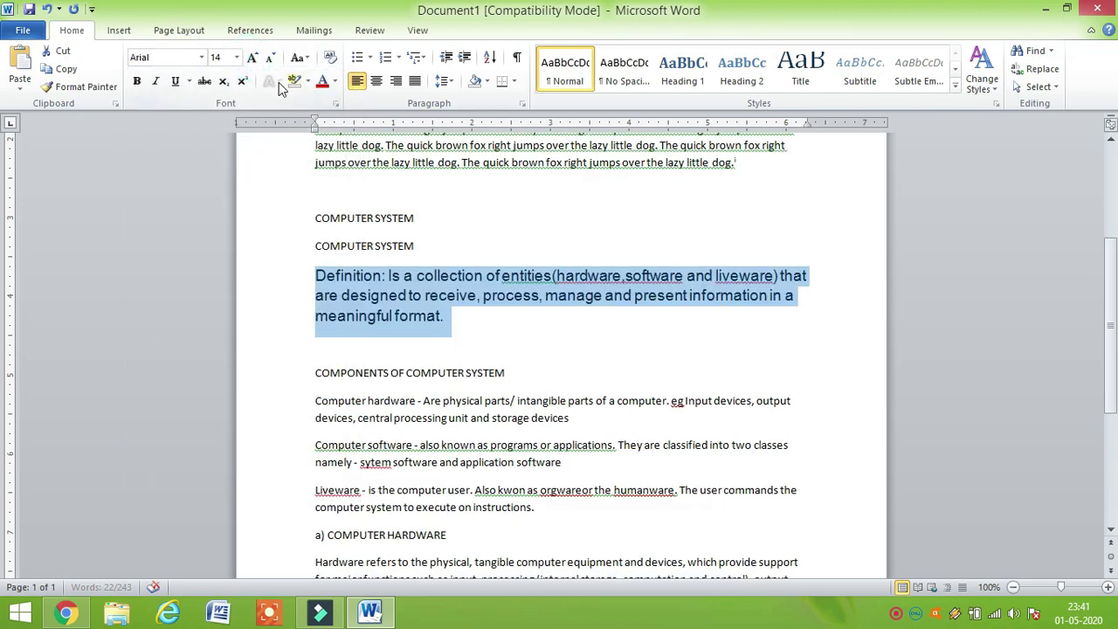
pyautogui.click(299, 57)
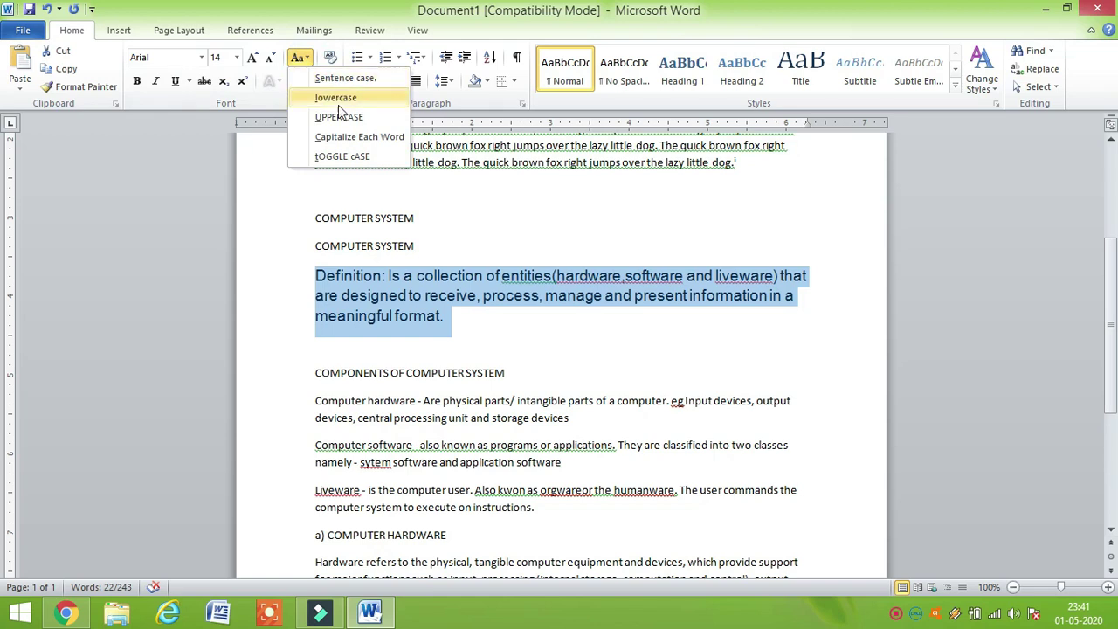
pyautogui.click(581, 390)
# Select the footnote mark at the start of the footnote line
pyautogui.scroll(-5, 582, 376)
pyautogui.scroll(2, 582, 467)
pyautogui.scroll(1, 621, 360)
pyautogui.click(550, 559)
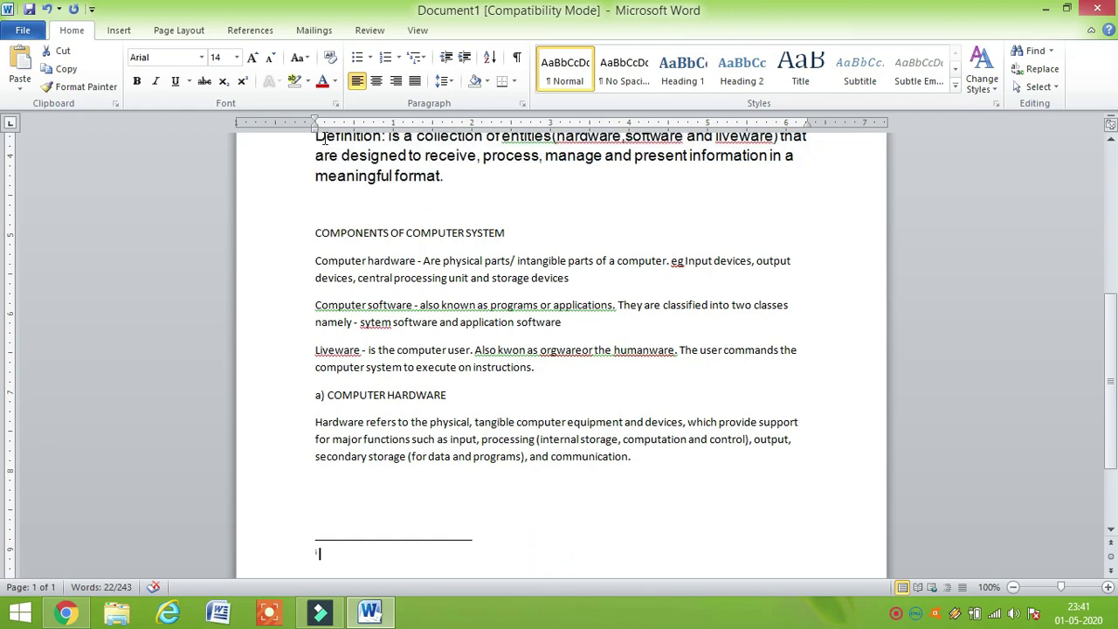
pyautogui.hotkey('shift', 'Home')
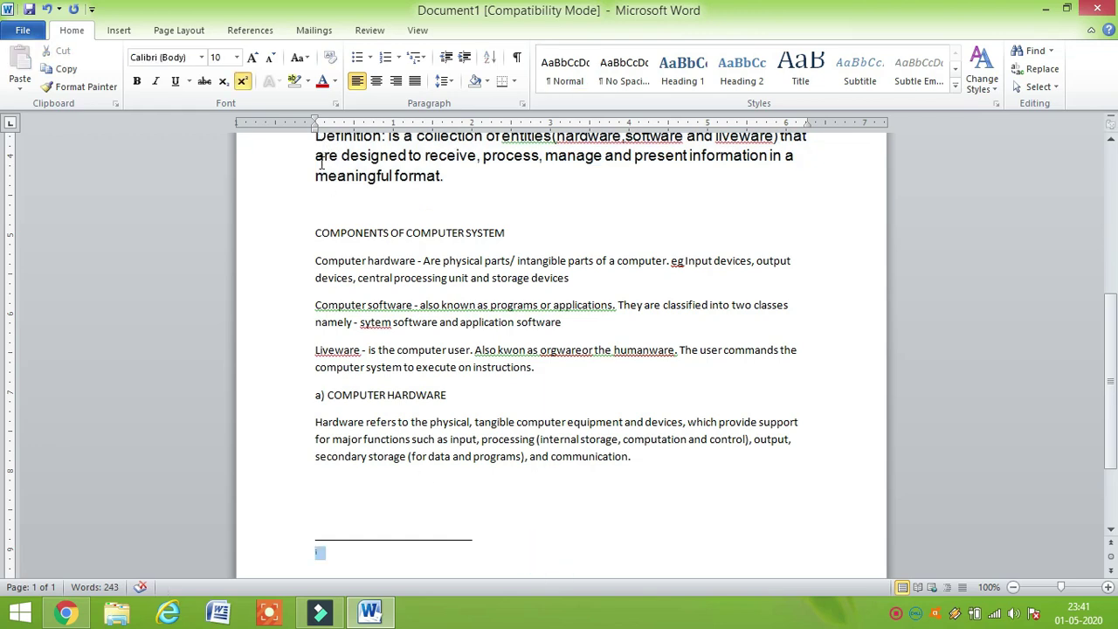
pyautogui.scroll(6, 494, 299)
# Select the second fox paragraph and change it to lowercase
pyautogui.scroll(4, 434, 352)
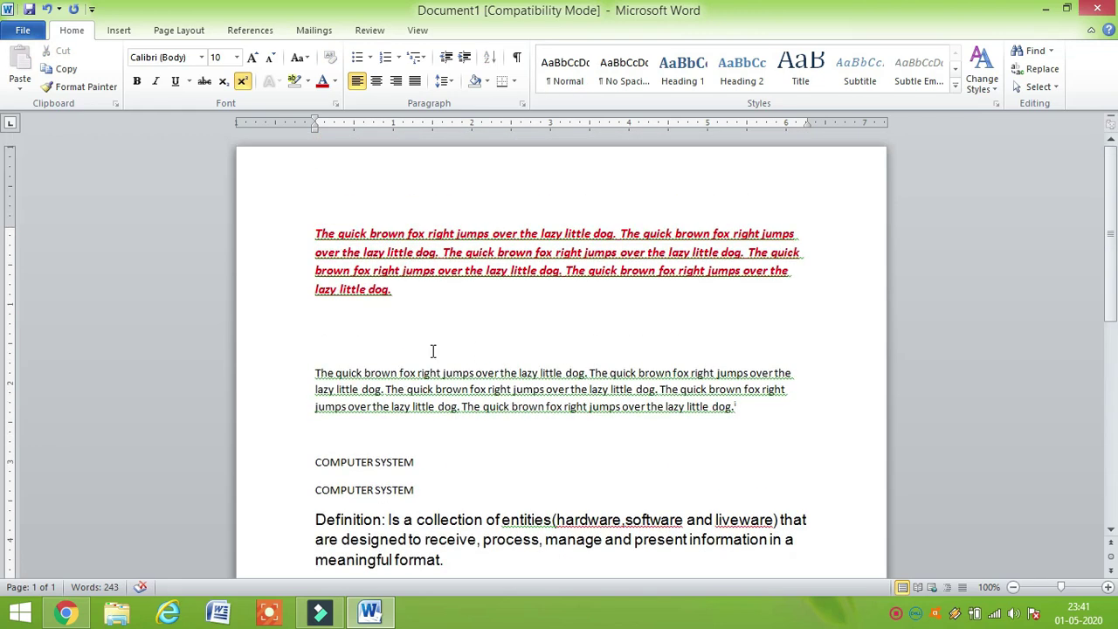
pyautogui.click(388, 388)
pyautogui.click(293, 376)
pyautogui.moveTo(293, 376); pyautogui.dragTo(289, 417)
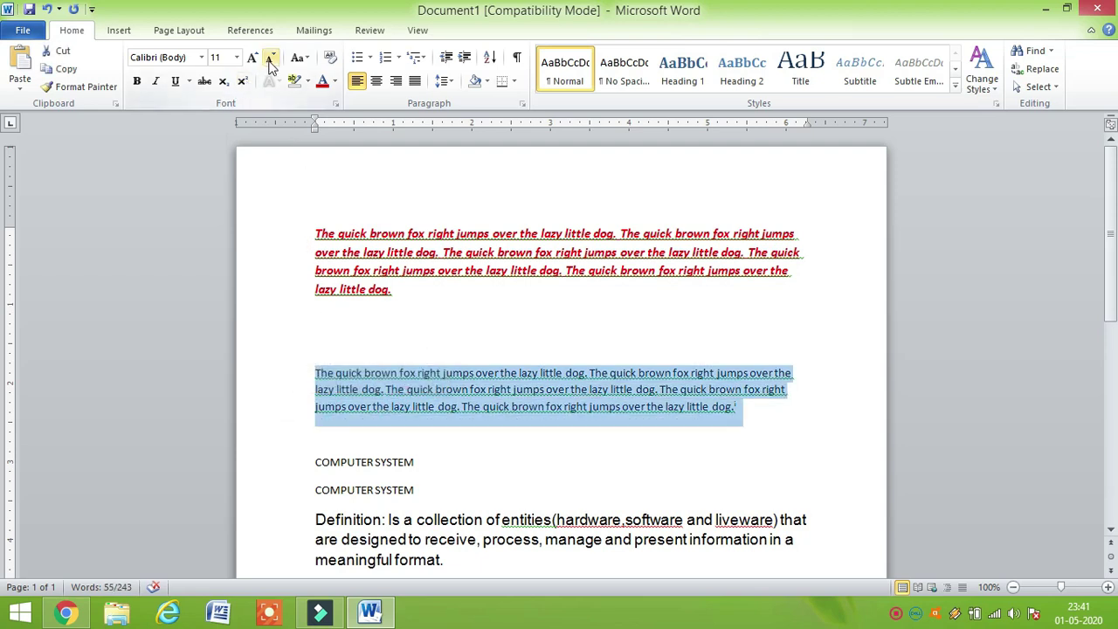
pyautogui.click(300, 57)
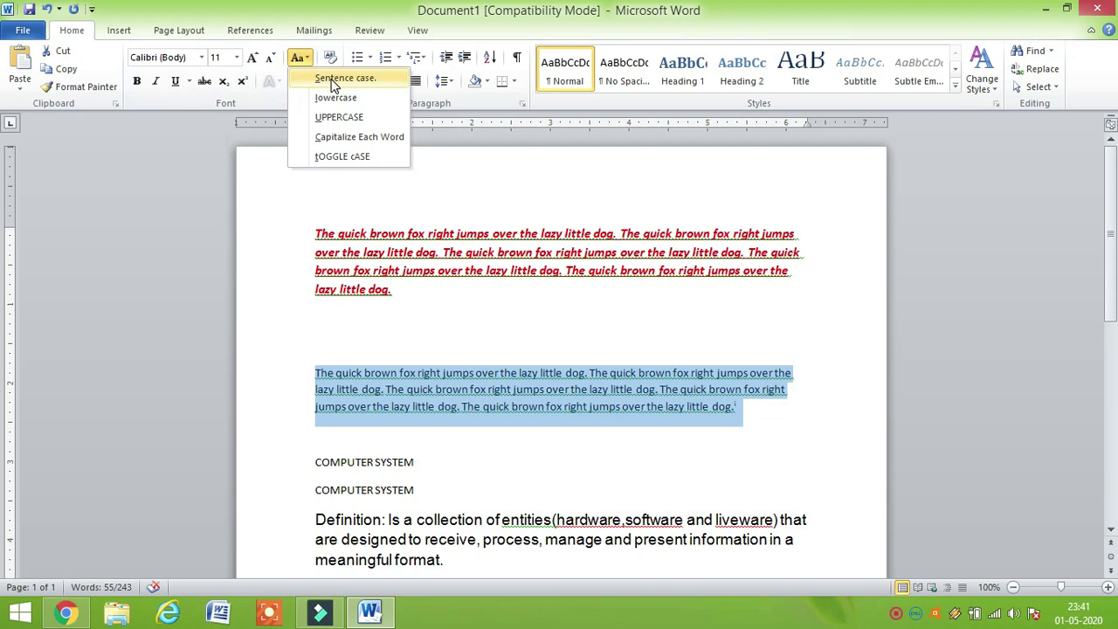
pyautogui.click(335, 99)
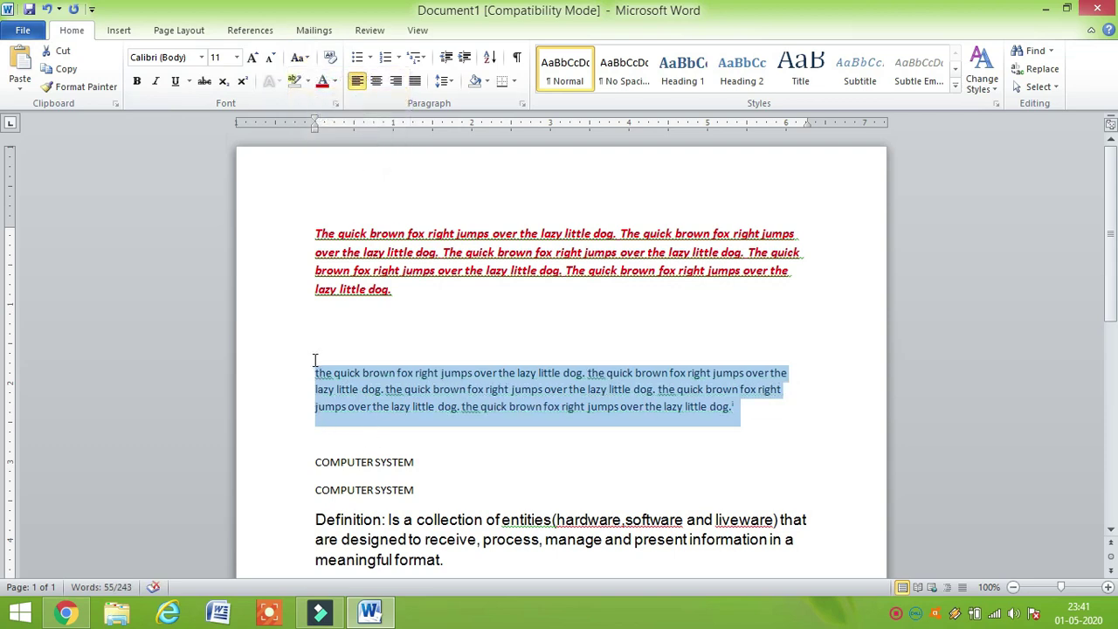
# Try UPPERCASE, Capitalize Each Word, tOGGLE cASE and Sentence case, then Shift+F3 back to lowercase
pyautogui.scroll(1, 472, 399)
pyautogui.scroll(1, 440, 488)
pyautogui.scroll(1, 455, 495)
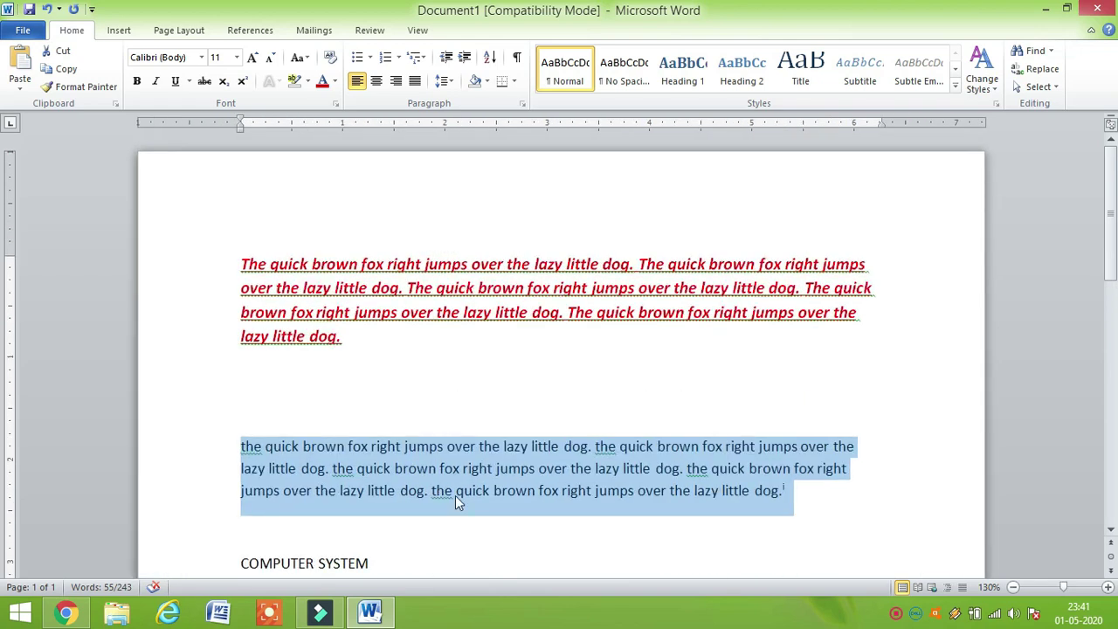
pyautogui.scroll(-1, 611, 509)
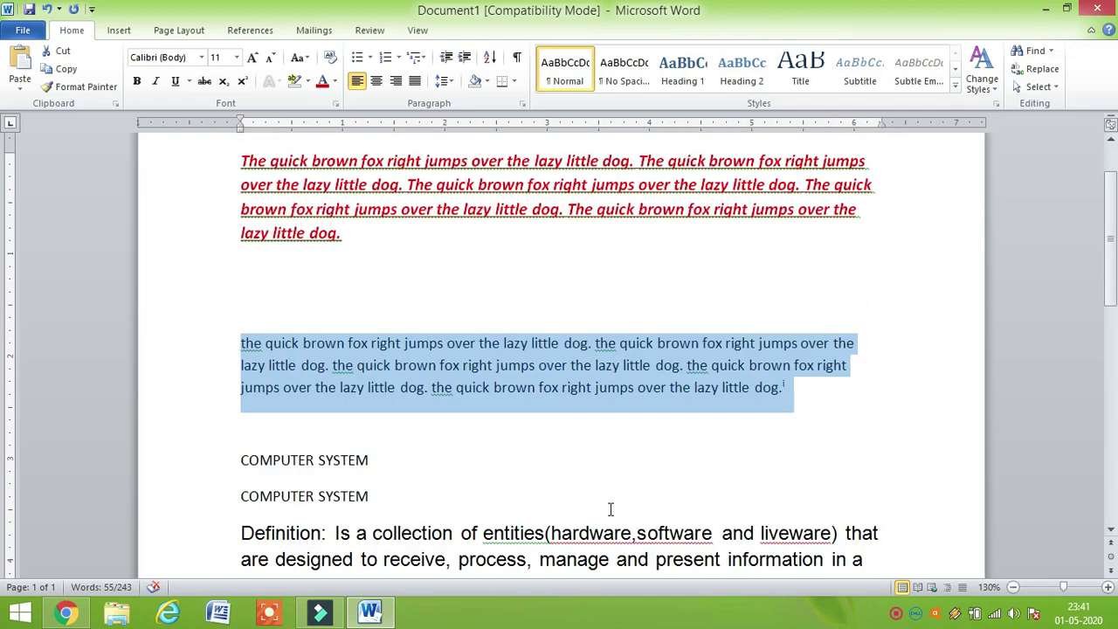
pyautogui.click(300, 56)
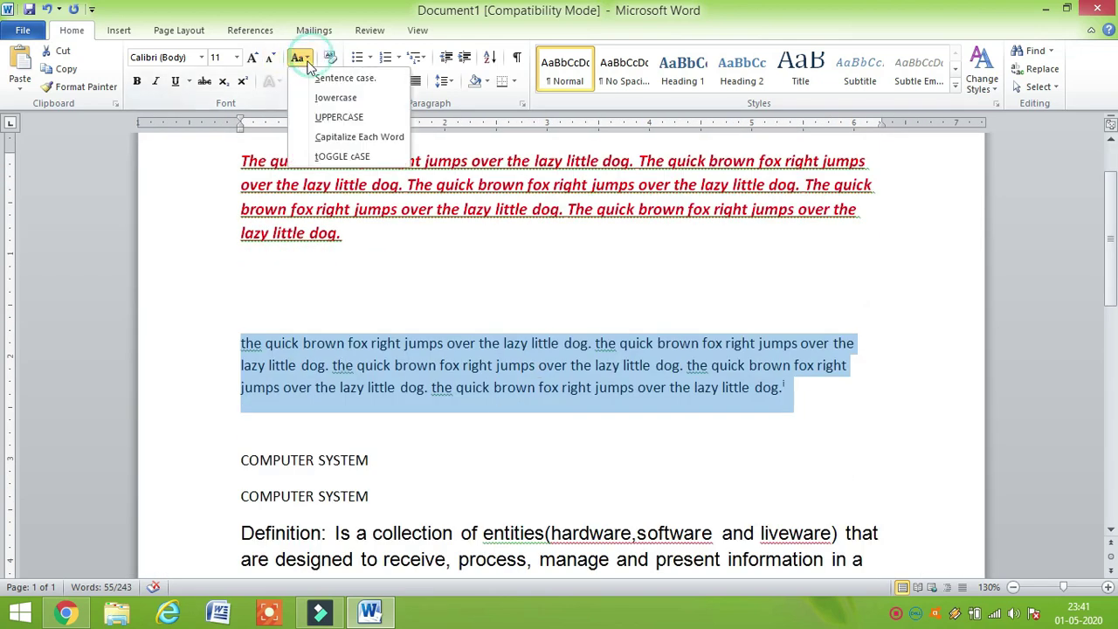
pyautogui.click(340, 118)
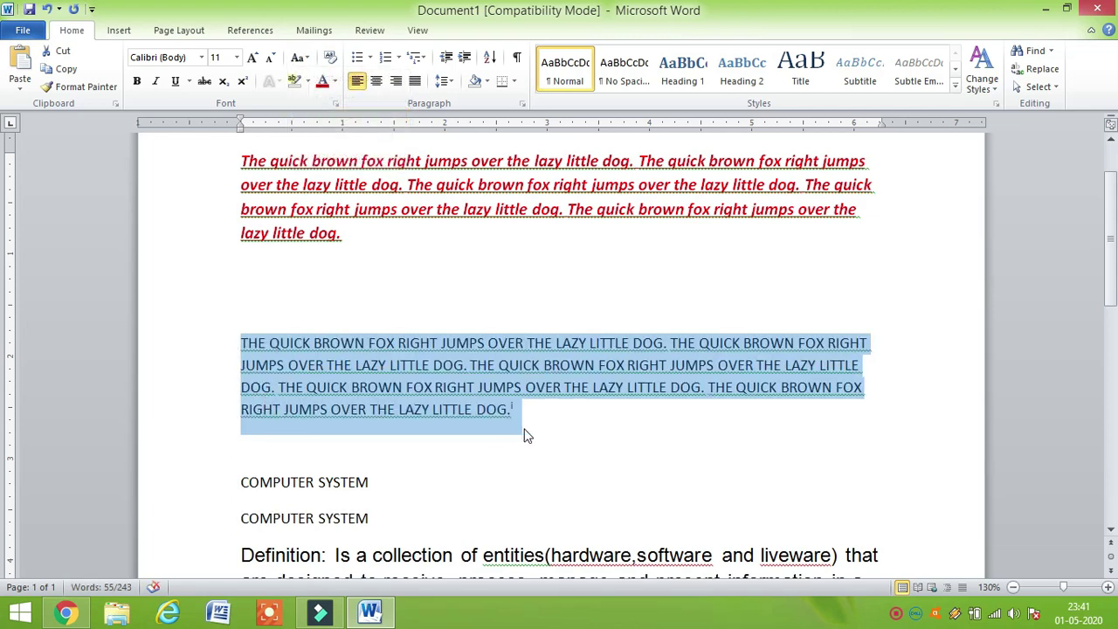
pyautogui.click(298, 57)
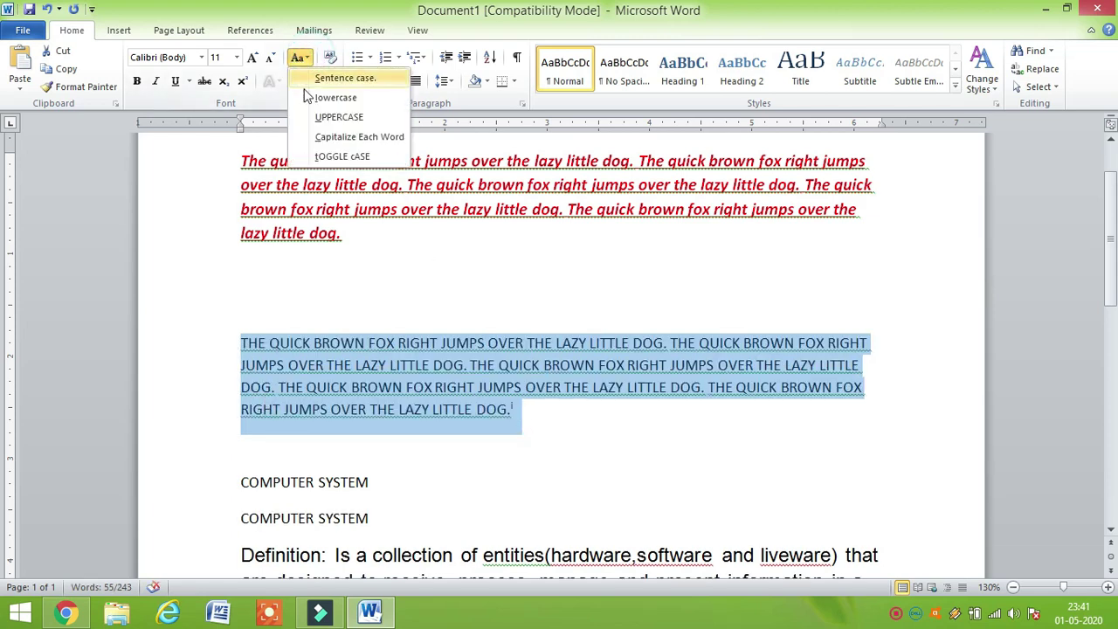
pyautogui.click(346, 140)
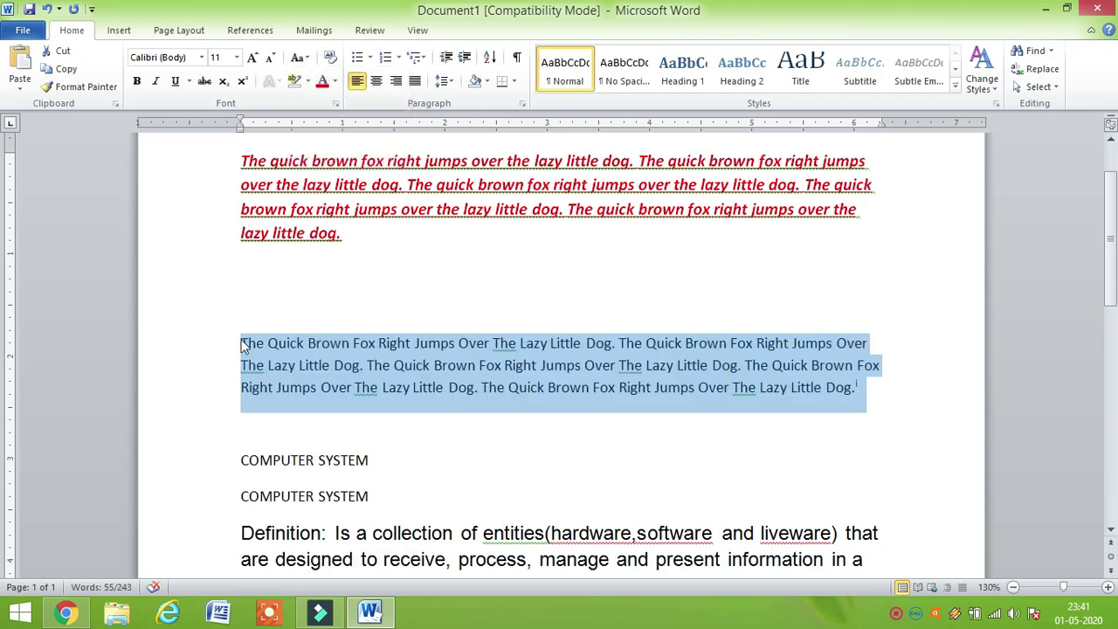
pyautogui.click(298, 57)
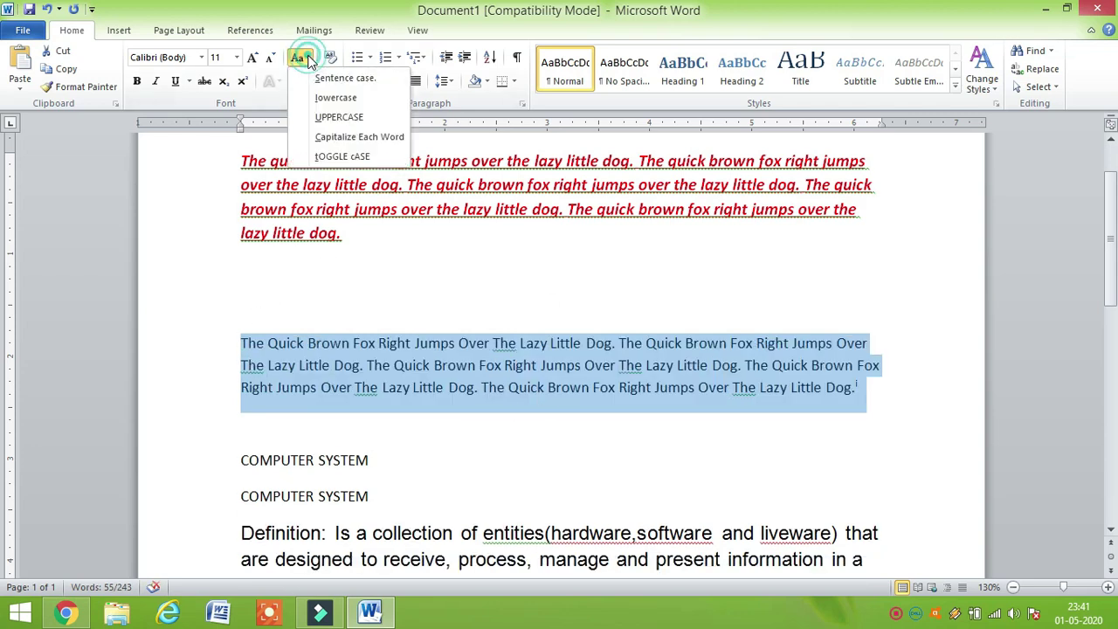
pyautogui.click(342, 156)
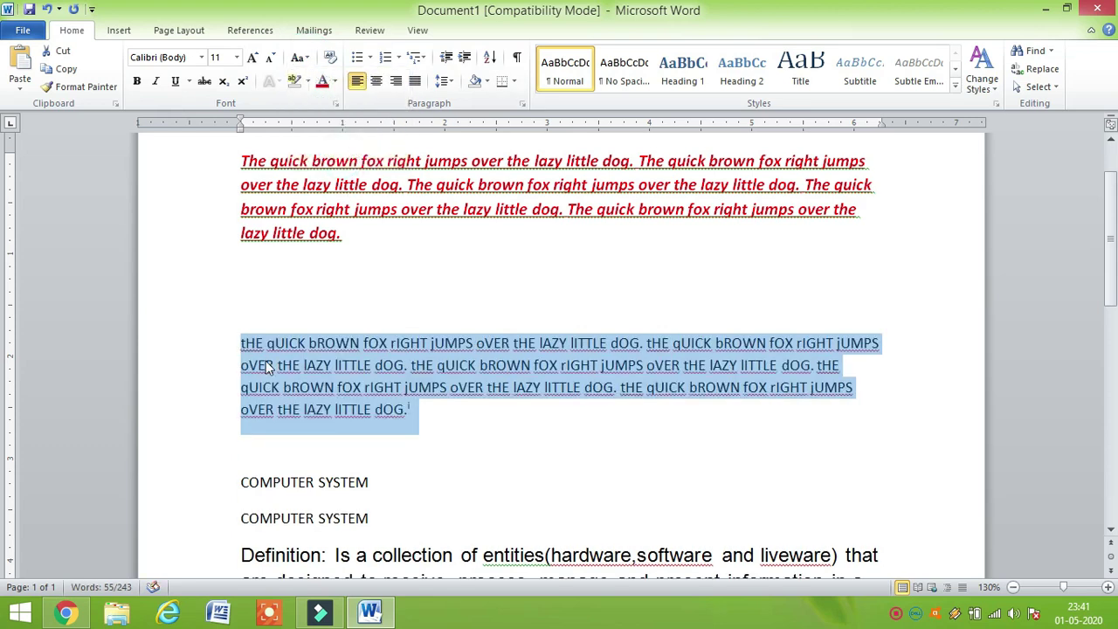
pyautogui.click(298, 57)
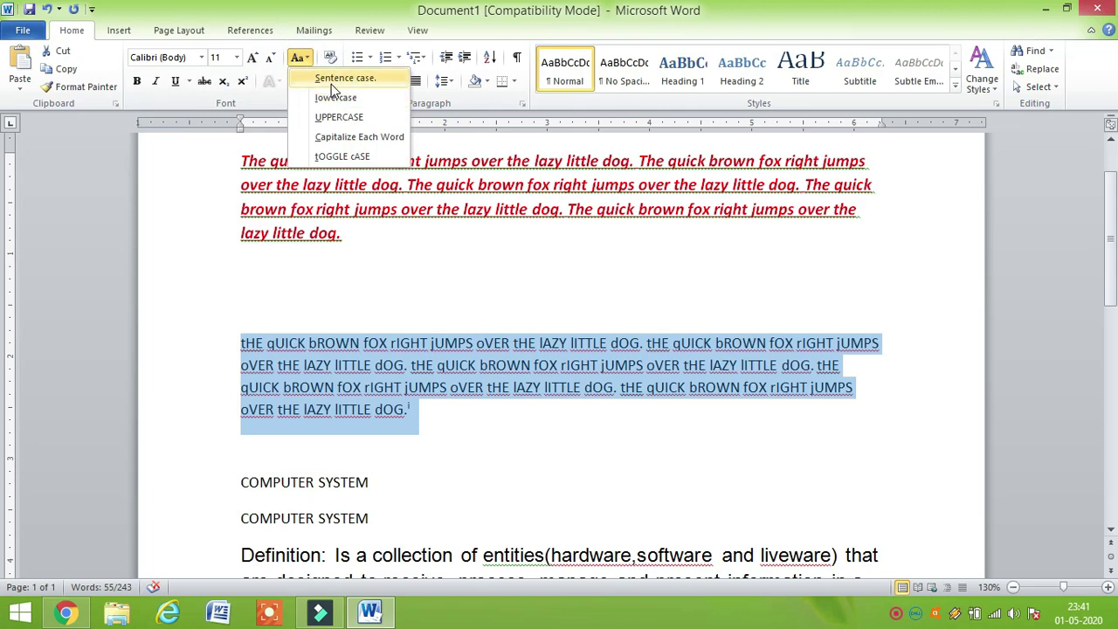
pyautogui.click(331, 81)
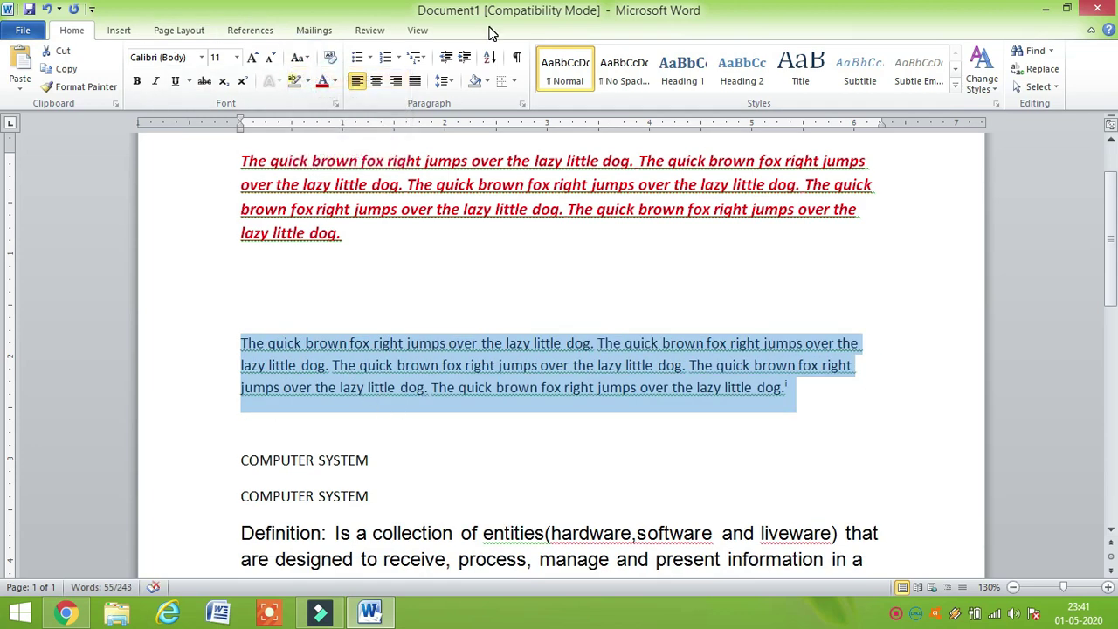
pyautogui.hotkey('shift', 'F3')
pyautogui.hotkey('shift', 'F3')
pyautogui.hotkey('shift', 'F3')
pyautogui.hotkey('shift', 'F3')
pyautogui.hotkey('shift', 'F3')
pyautogui.hotkey('shift', 'F3')
pyautogui.hotkey('shift', 'F3')
pyautogui.hotkey('shift', 'F3')
pyautogui.hotkey('shift', 'F3')
pyautogui.hotkey('shift', 'F3')
pyautogui.hotkey('shift', 'F3')
pyautogui.hotkey('shift', 'F3')
pyautogui.hotkey('shift', 'F3')
pyautogui.hotkey('shift', 'F3')
pyautogui.hotkey('shift', 'F3')
pyautogui.hotkey('shift', 'F3')
pyautogui.hotkey('shift', 'F3')
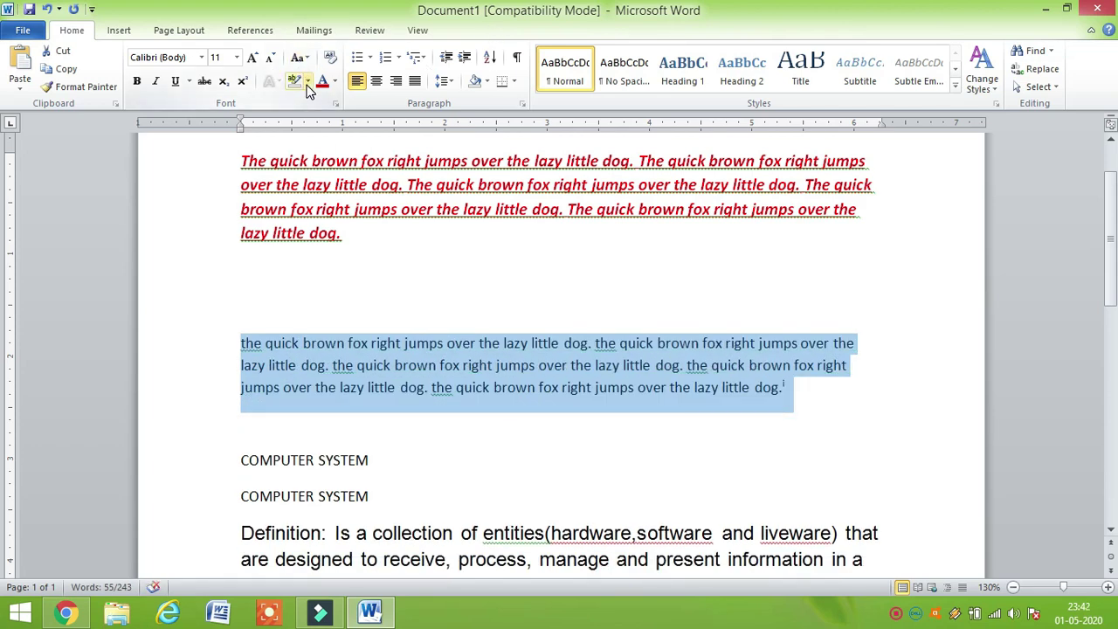
# Reselect the paragraph and preview highlight colours without applying one
pyautogui.click(381, 342)
pyautogui.moveTo(597, 387); pyautogui.dragTo(790, 389)
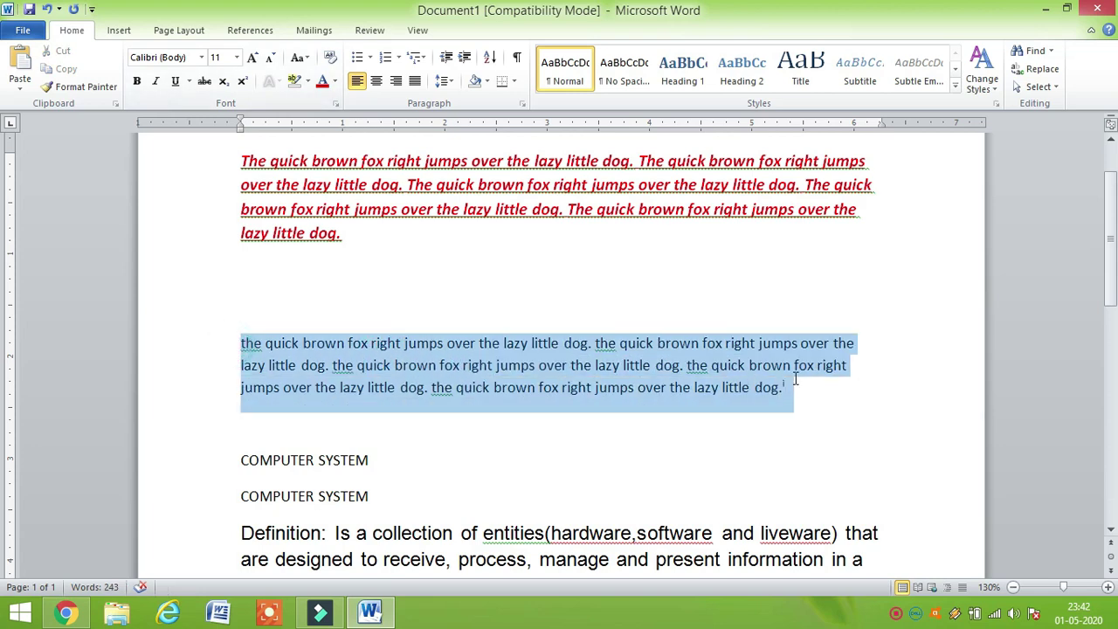
pyautogui.click(308, 81)
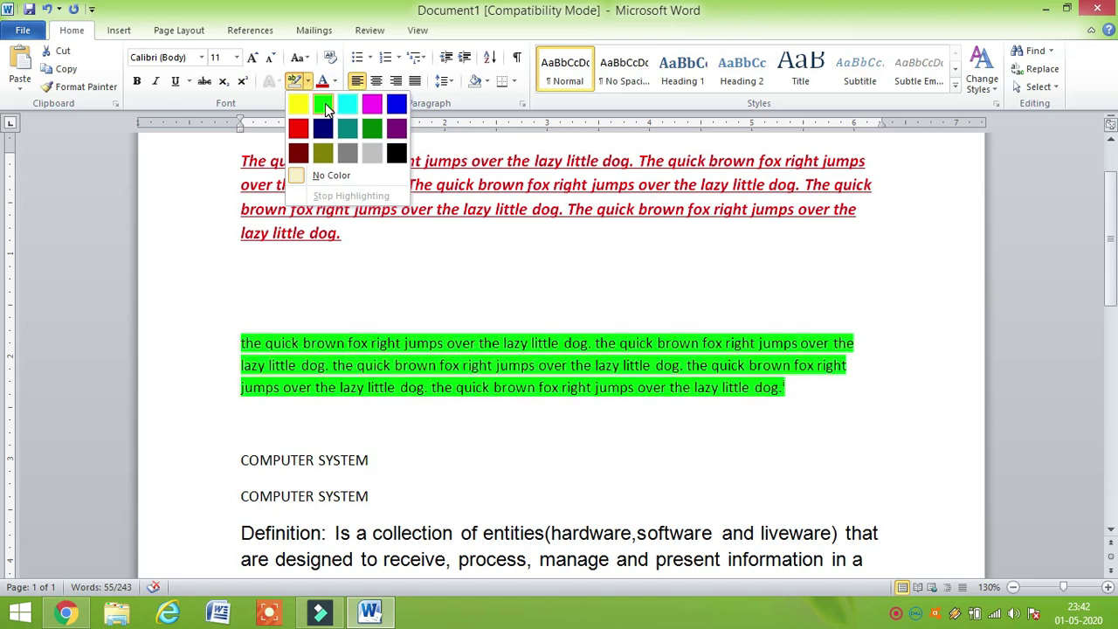
pyautogui.click(457, 290)
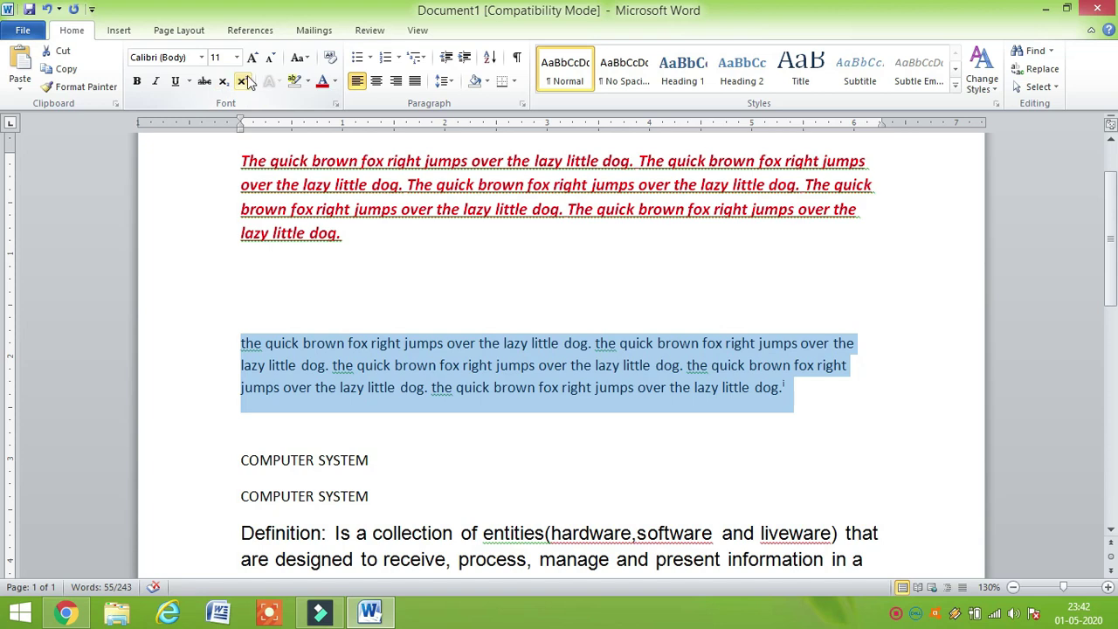
# Add empty lines above the lowercase paragraph and type X2
pyautogui.click(396, 303)
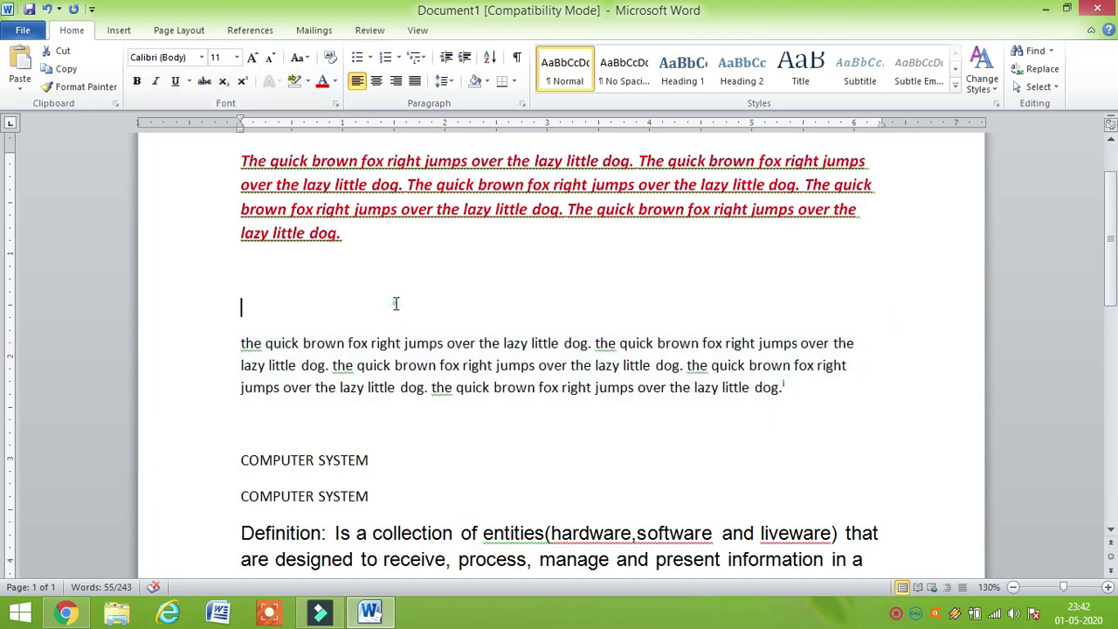
pyautogui.press('Return')
pyautogui.press('Up')
pyautogui.press('Up')
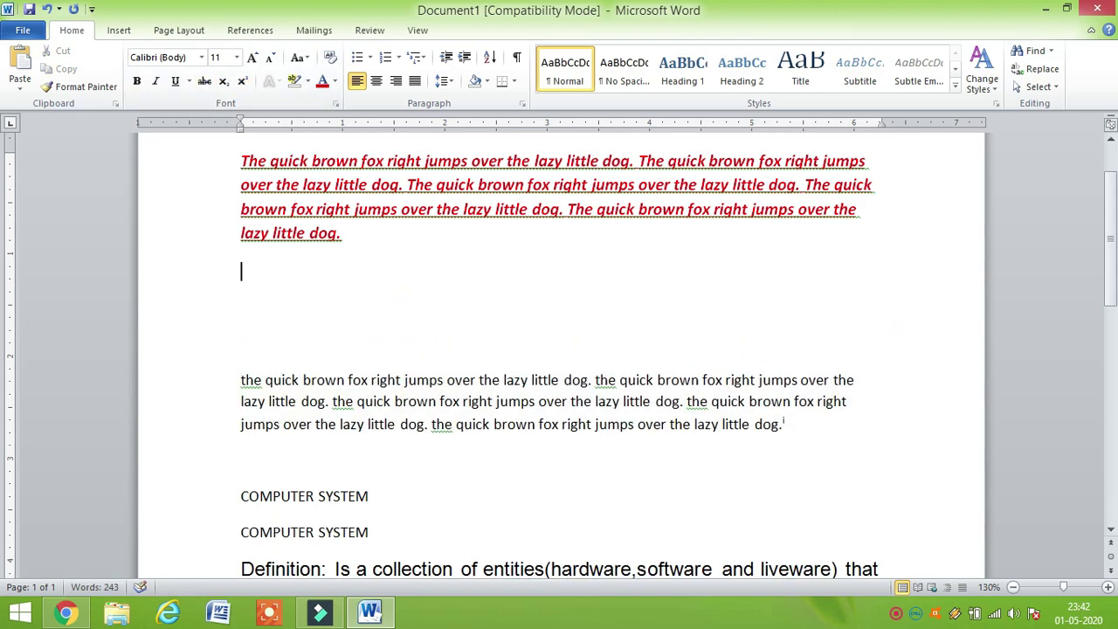
pyautogui.press('Return')
pyautogui.press('BackSpace')
pyautogui.write('X')
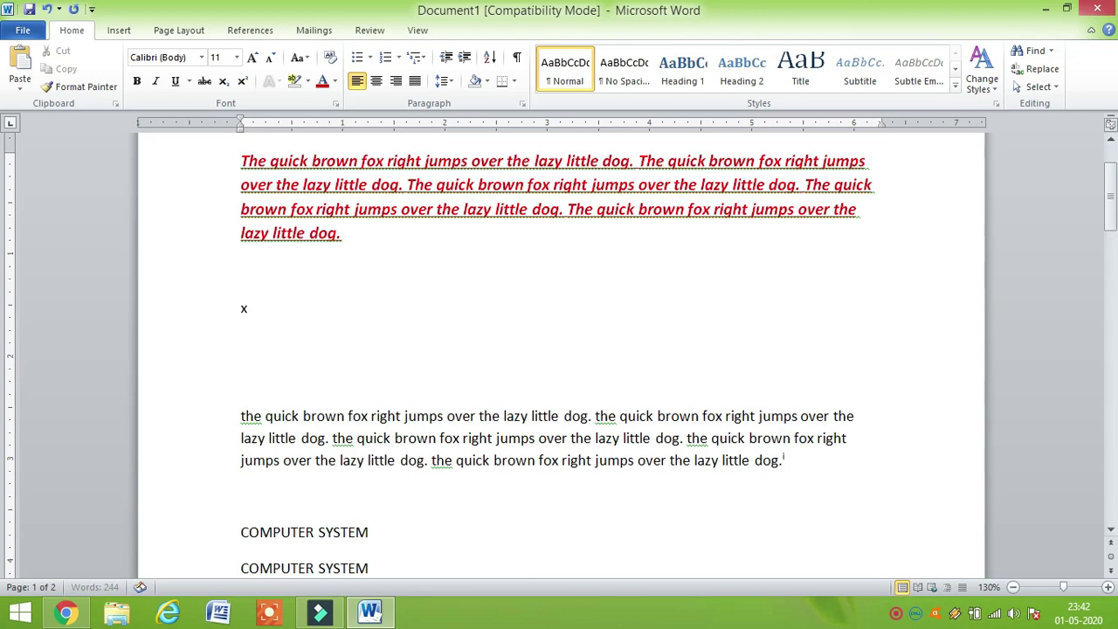
pyautogui.write('2')
# Grow X2 to 16 pt, superscript the 2, and enlarge X² to 18 pt
pyautogui.moveTo(282, 303); pyautogui.dragTo(215, 317)
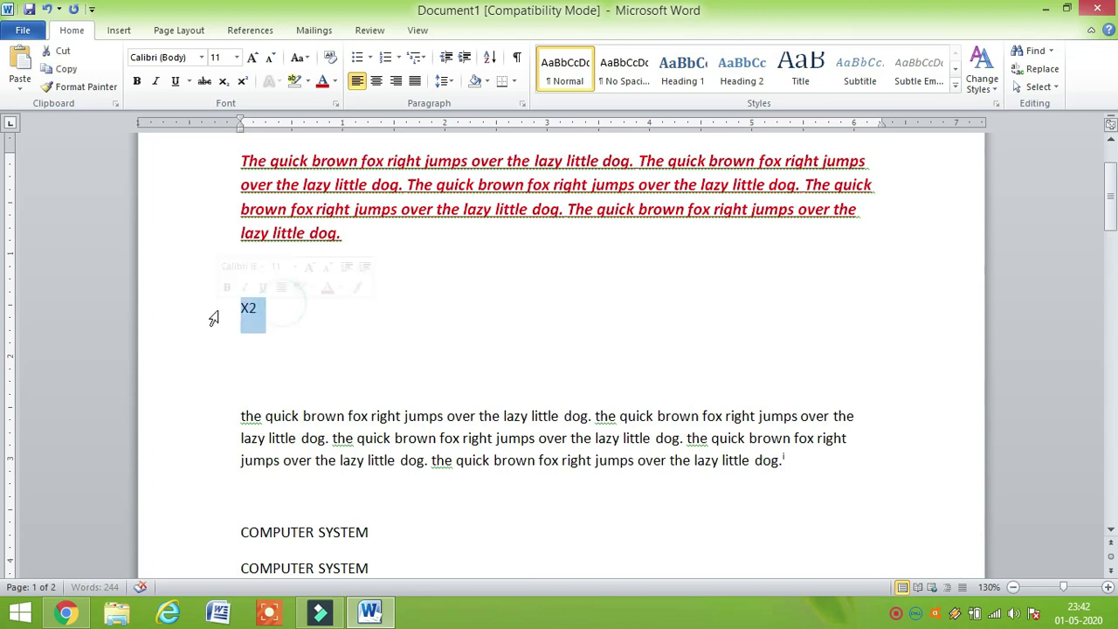
pyautogui.click(251, 57)
pyautogui.click(251, 57)
pyautogui.click(251, 57)
pyautogui.moveTo(274, 316)
pyautogui.mouseDown()
pyautogui.moveTo(256, 306)
pyautogui.moveTo(265, 313)
pyautogui.mouseUp()
pyautogui.click(254, 311)
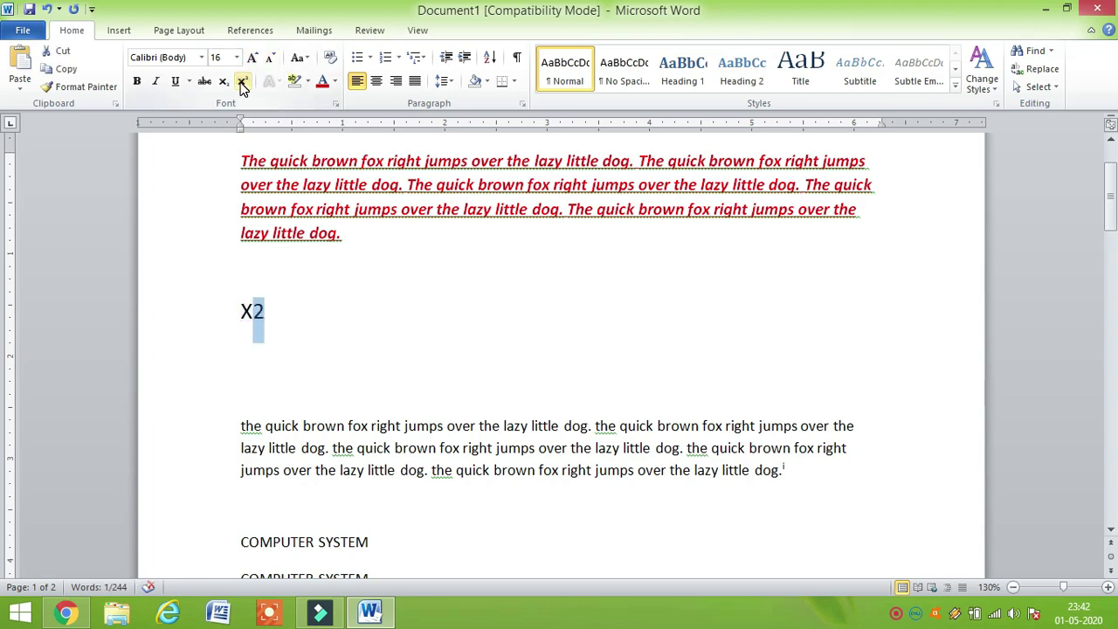
pyautogui.click(243, 85)
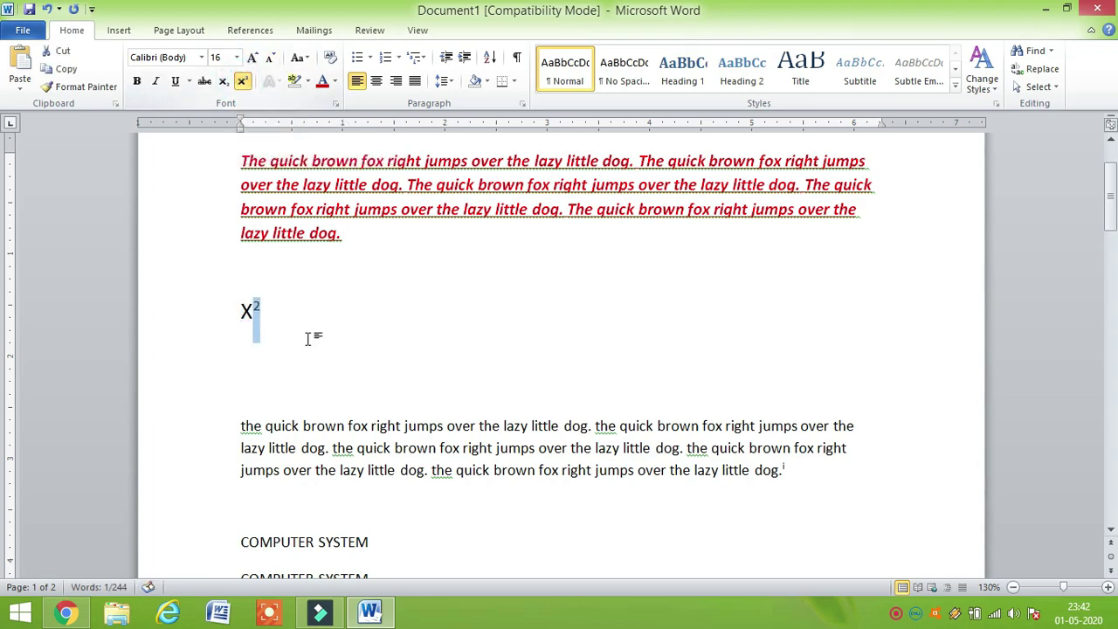
pyautogui.moveTo(288, 317); pyautogui.dragTo(207, 320)
pyautogui.hotkey('ctrl', 'shift', '.')
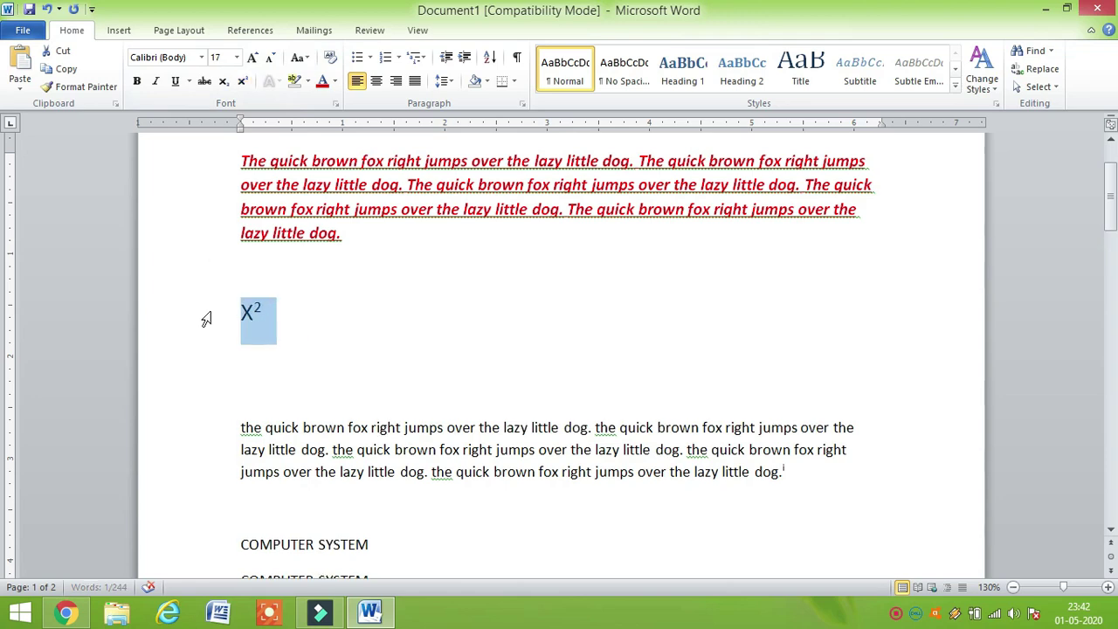
pyautogui.click(340, 307)
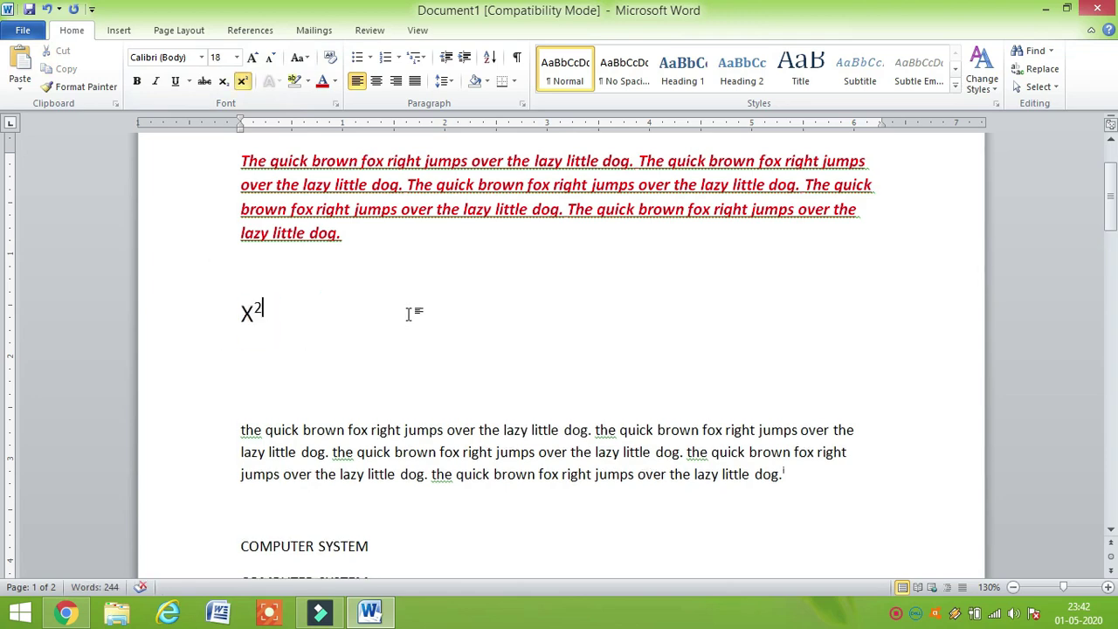
# Add a line above X² reading 10th with a manually superscripted th
pyautogui.press('Home')
pyautogui.press('Return')
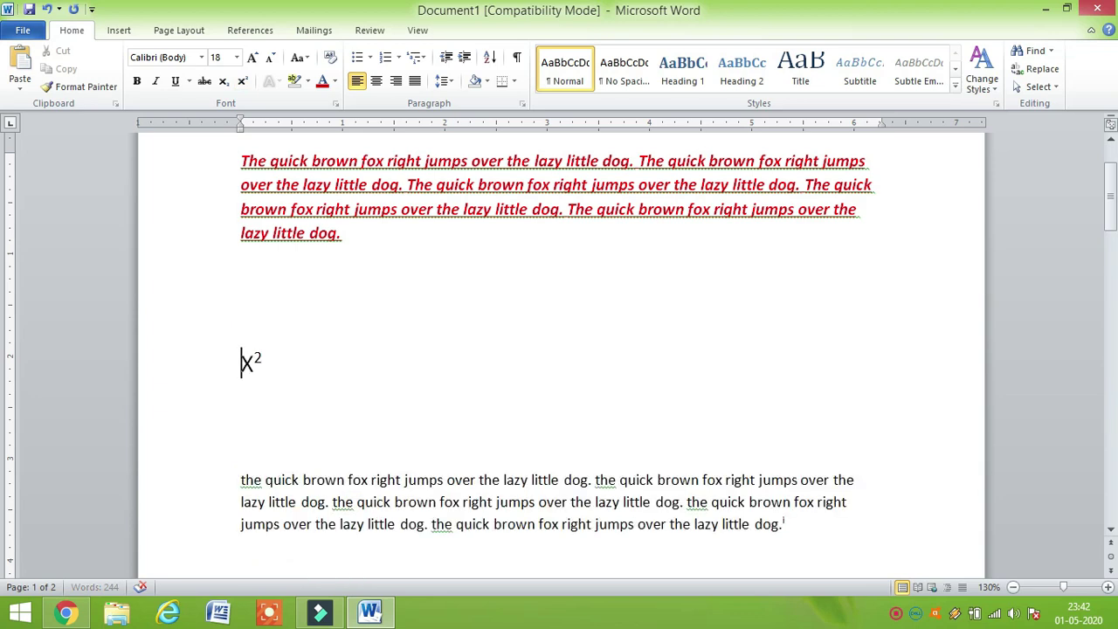
pyautogui.write('10th')
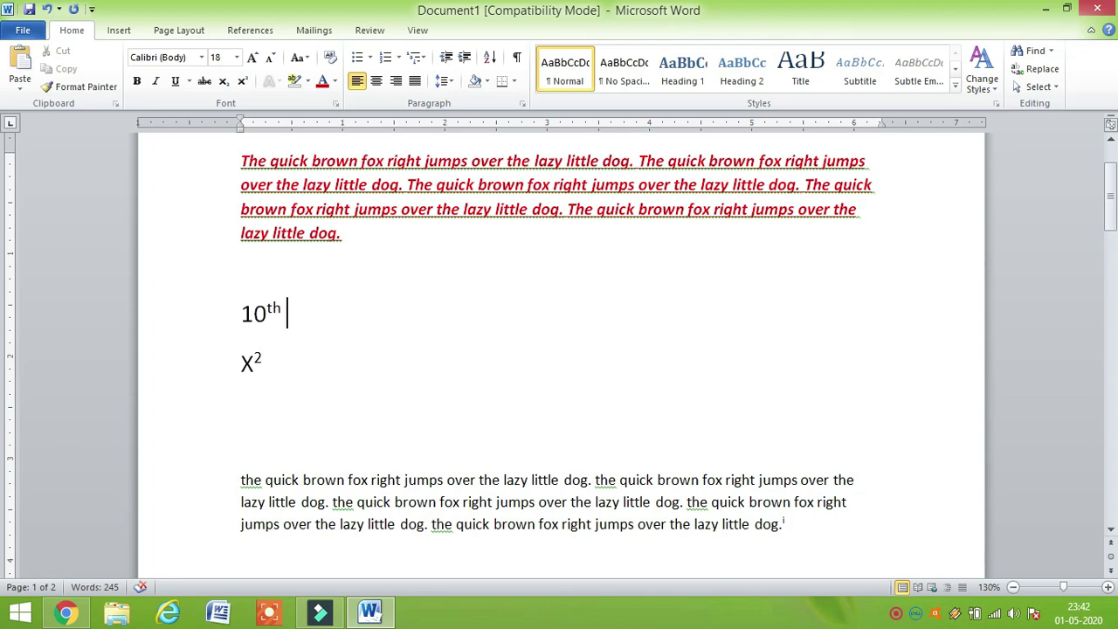
pyautogui.hotkey('ctrl', 'z')
pyautogui.moveTo(296, 314); pyautogui.dragTo(267, 314)
pyautogui.click(242, 80)
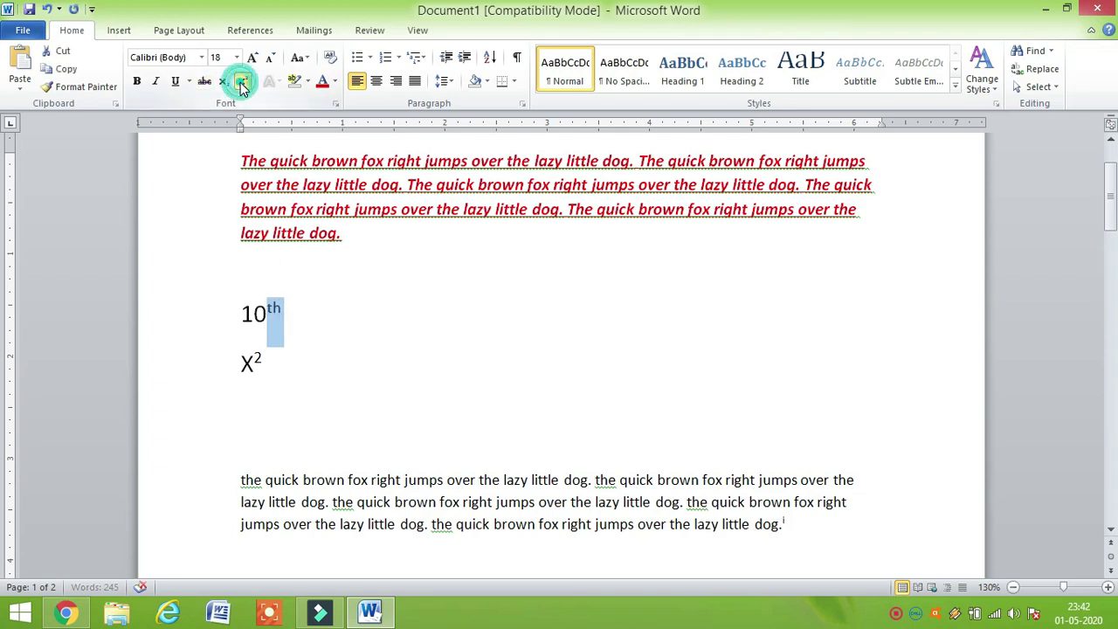
pyautogui.click(382, 347)
pyautogui.click(373, 402)
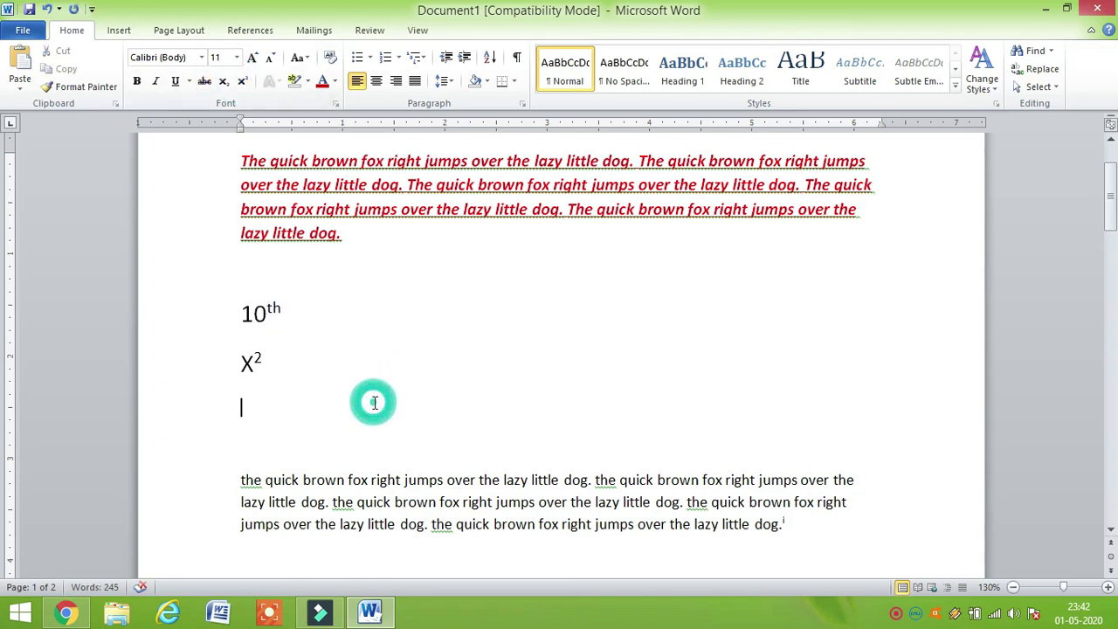
# Type H2O, correcting the mistyped zero, and enlarge it to 18 pt
pyautogui.write('H')
pyautogui.write('20')
pyautogui.hotkey('shift', 'Home')
pyautogui.press('End')
pyautogui.press('BackSpace')
pyautogui.write('O')
pyautogui.hotkey('shift', 'Home')
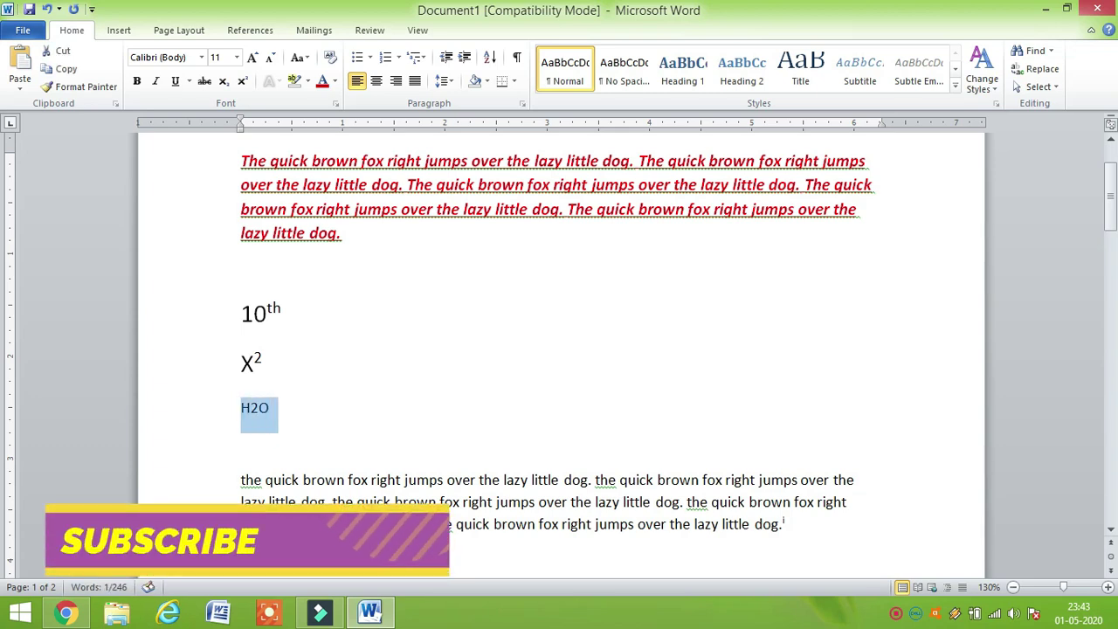
pyautogui.hotkey('ctrl', 'shift', '.')
pyautogui.hotkey('ctrl', 'shift', '.')
pyautogui.hotkey('ctrl', 'shift', '.')
# Subscript the 2 in H₂O, then select all and delete the document's text
pyautogui.press('Left')
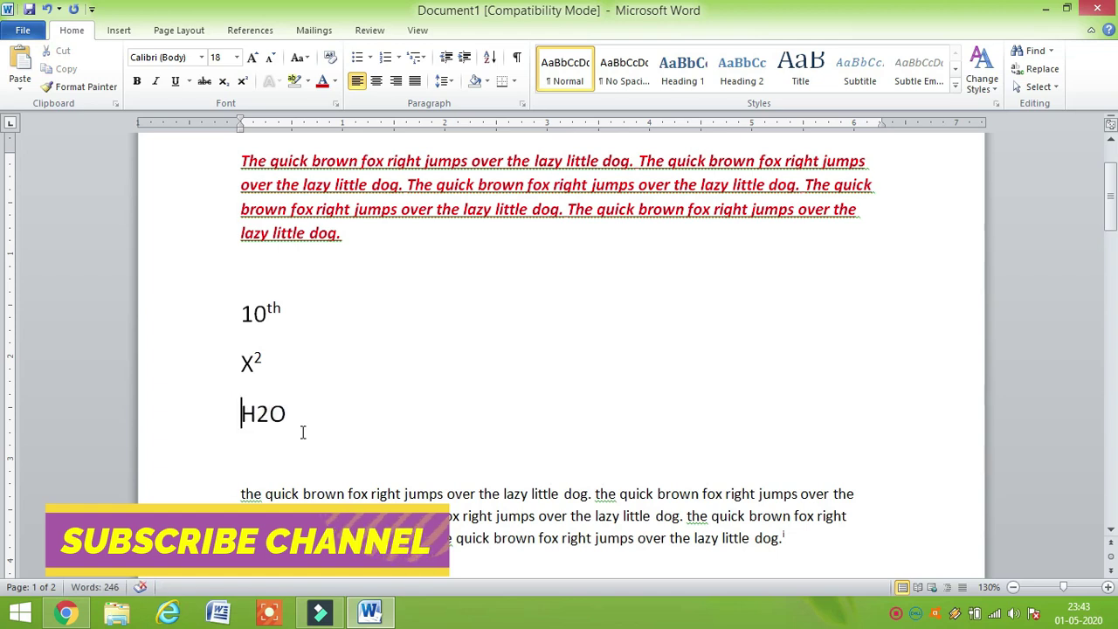
pyautogui.moveTo(256, 414); pyautogui.dragTo(266, 417)
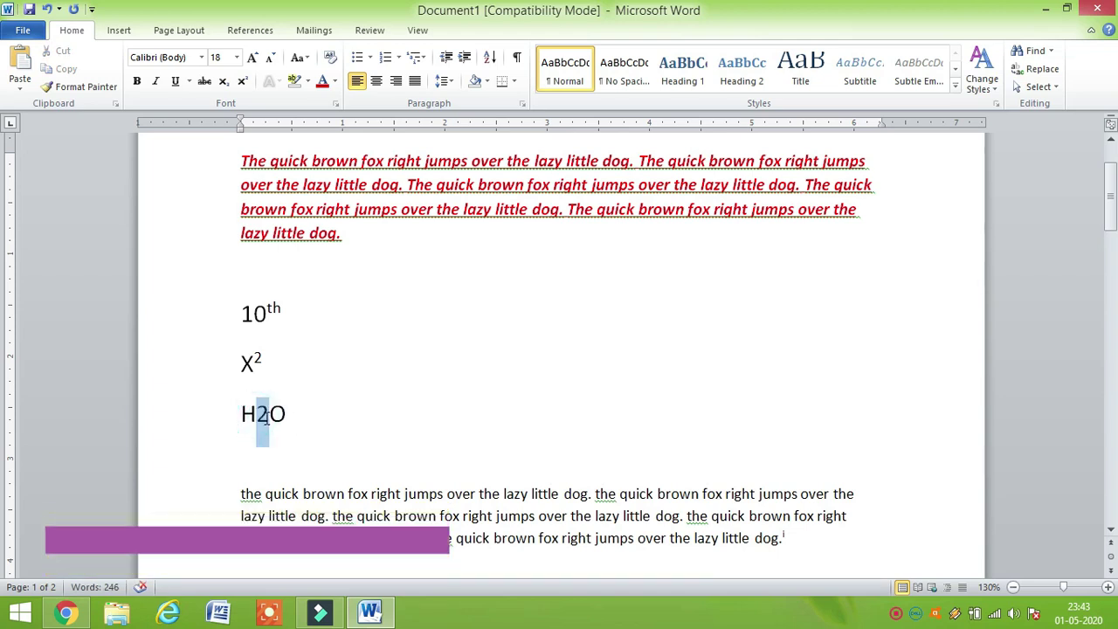
pyautogui.click(222, 81)
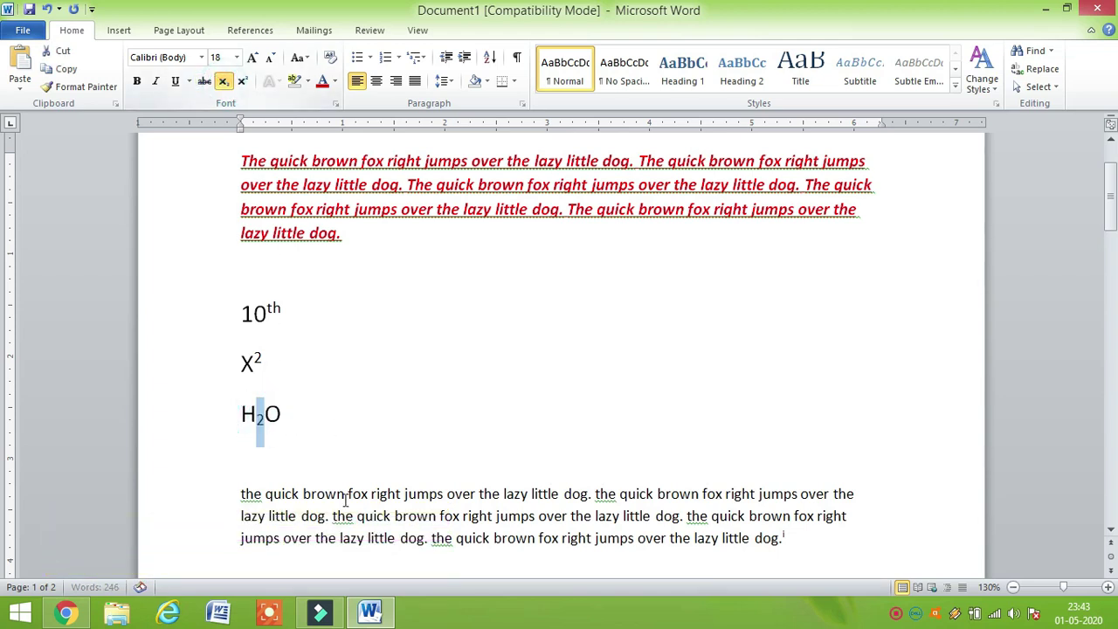
pyautogui.moveTo(294, 417); pyautogui.dragTo(237, 419)
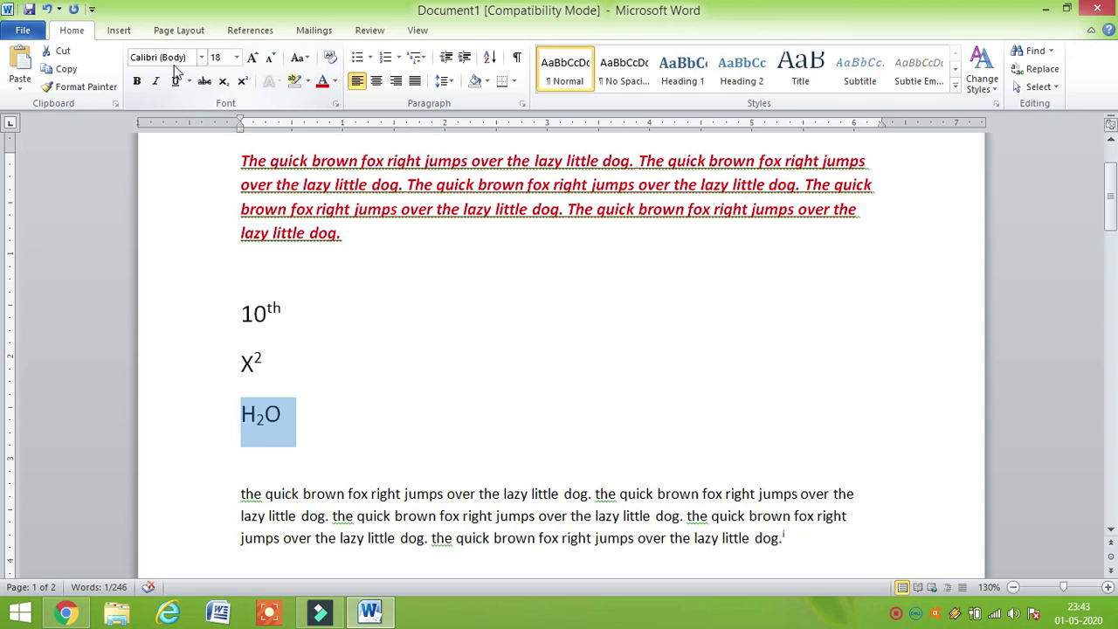
pyautogui.click(508, 325)
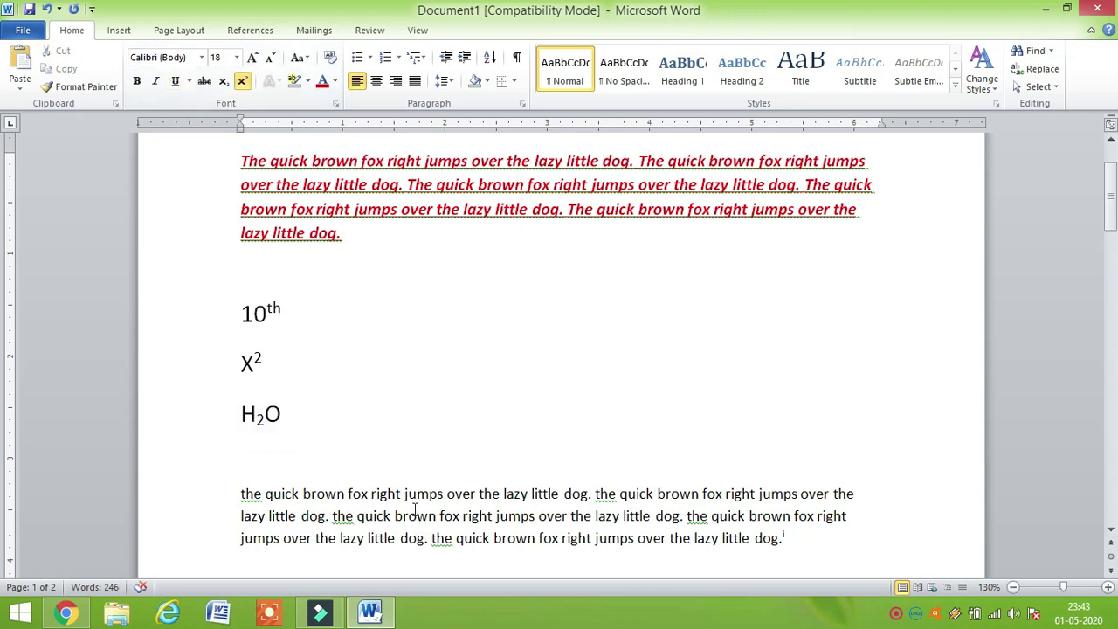
pyautogui.hotkey('ctrl', 'a')
pyautogui.press('Delete')
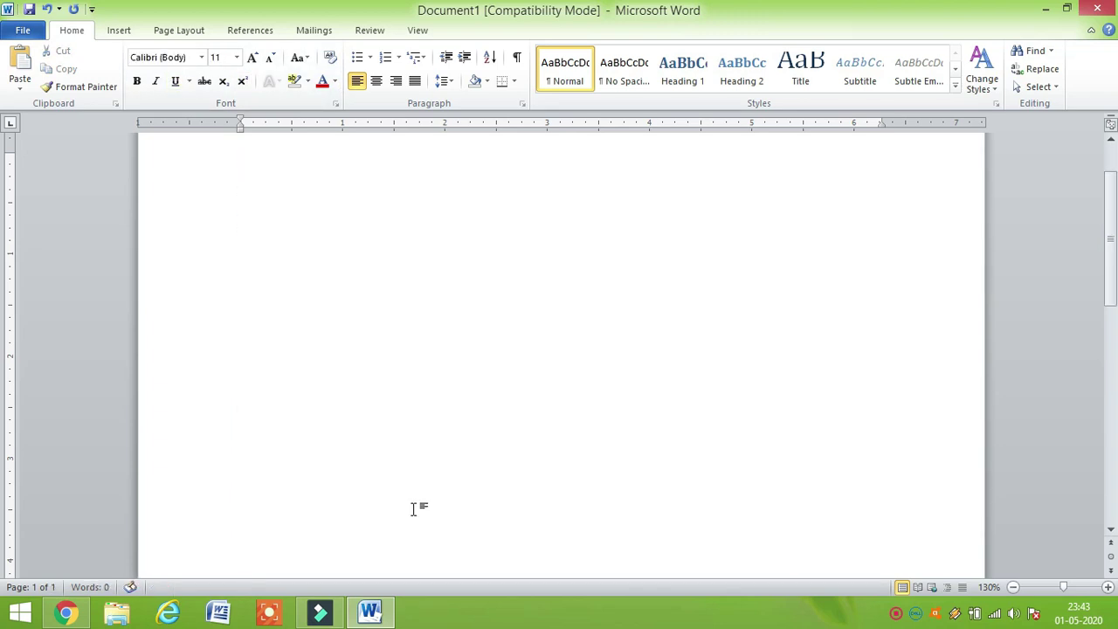
# Type Resume and convert it to uppercase RESUME with Shift+F3
pyautogui.scroll(2, 414, 509)
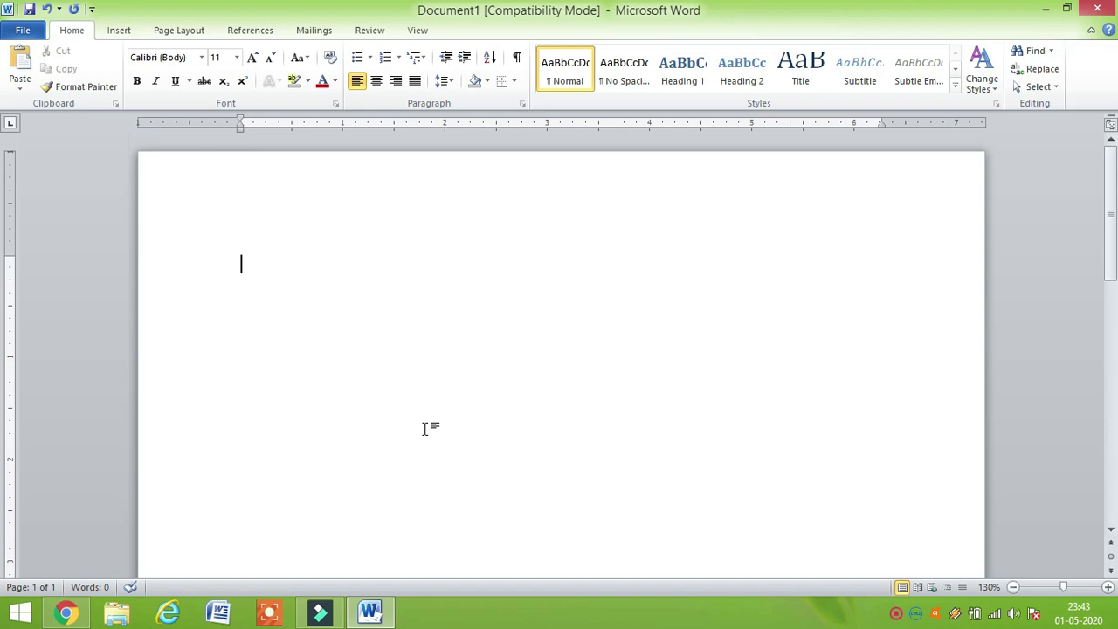
pyautogui.write('rESUM')
pyautogui.press('BackSpace')
pyautogui.press('BackSpace')
pyautogui.press('BackSpace')
pyautogui.write('Resume')
pyautogui.hotkey('shift', 'Left')
pyautogui.hotkey('shift', 'Left')
pyautogui.hotkey('shift', 'Left')
pyautogui.hotkey('shift', 'Left')
pyautogui.hotkey('shift', 'Left')
pyautogui.hotkey('shift', 'Left')
pyautogui.hotkey('shift', 'F3')
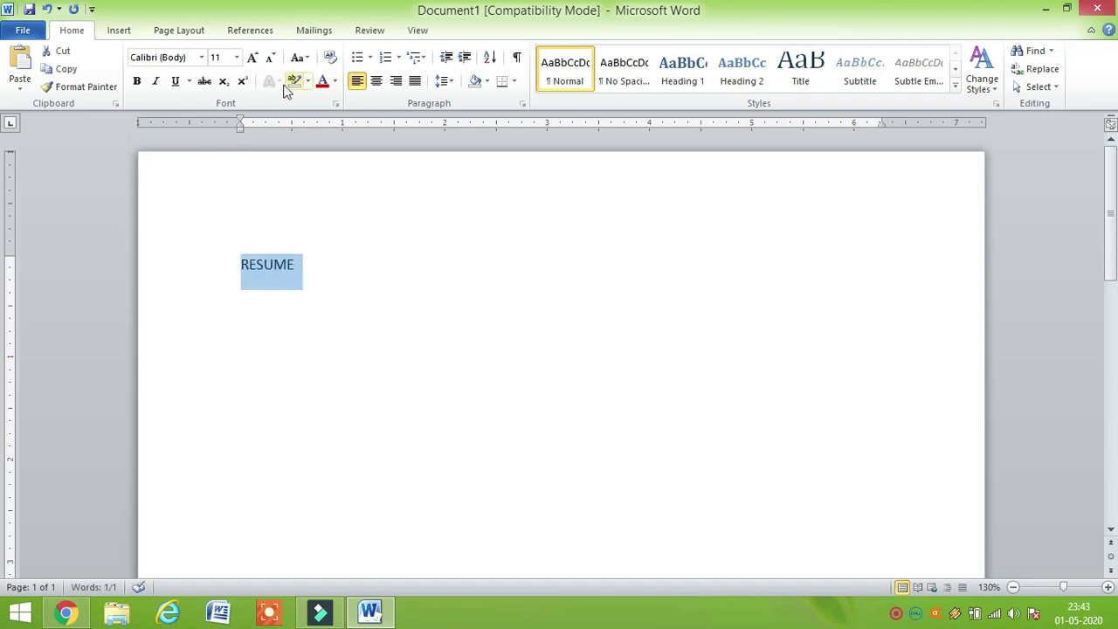
# Grow RESUME to 14 pt, try each alignment, settle on centred, and add a new line
pyautogui.click(252, 57)
pyautogui.click(253, 56)
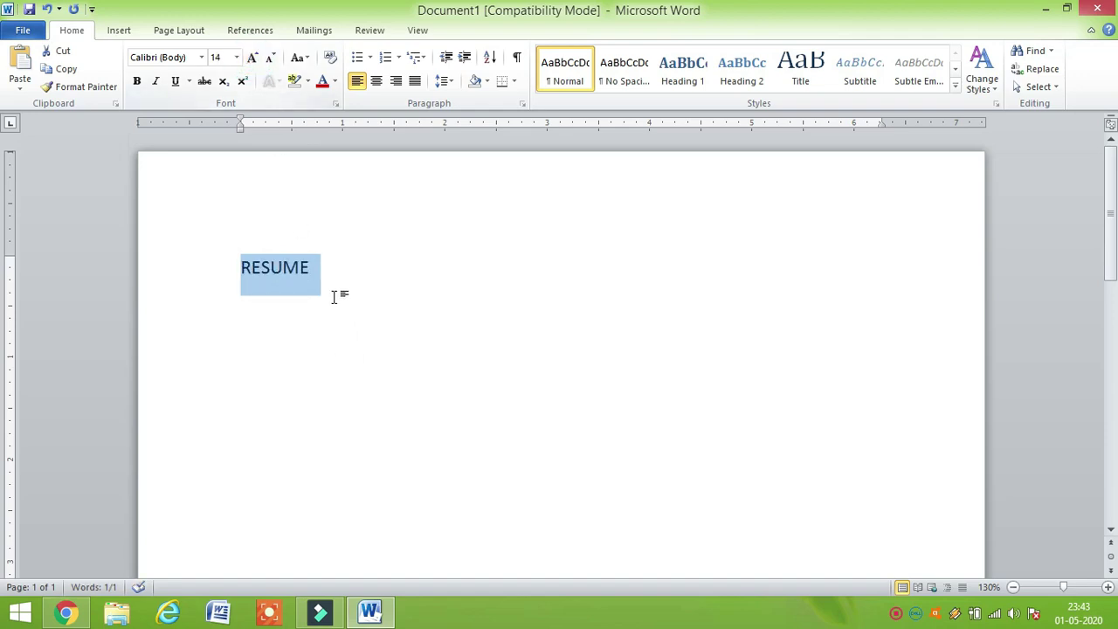
pyautogui.click(376, 83)
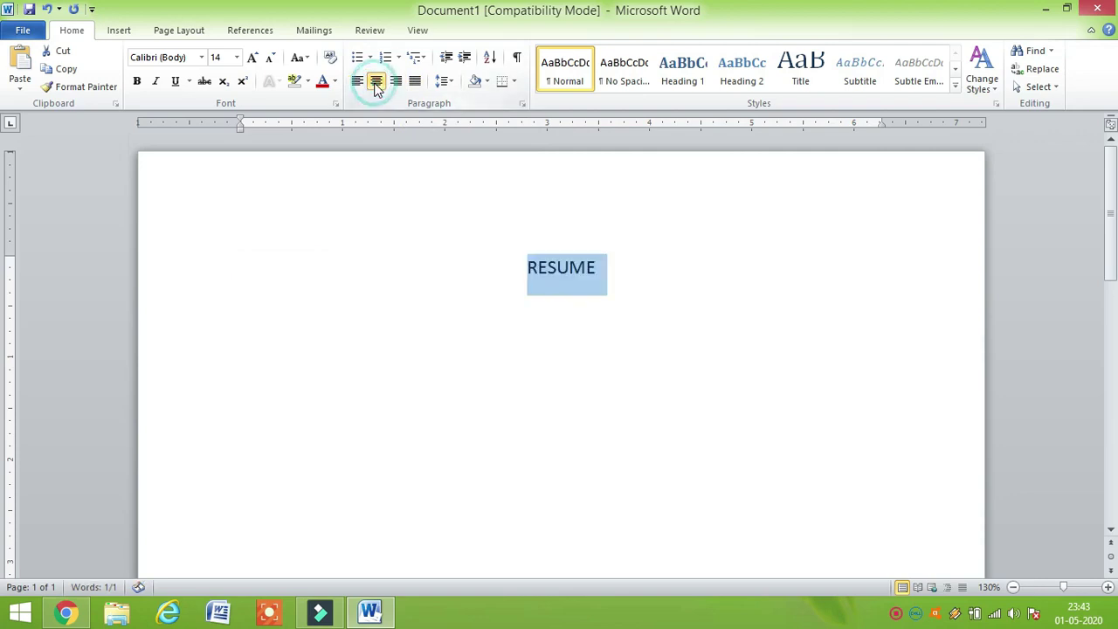
pyautogui.click(397, 83)
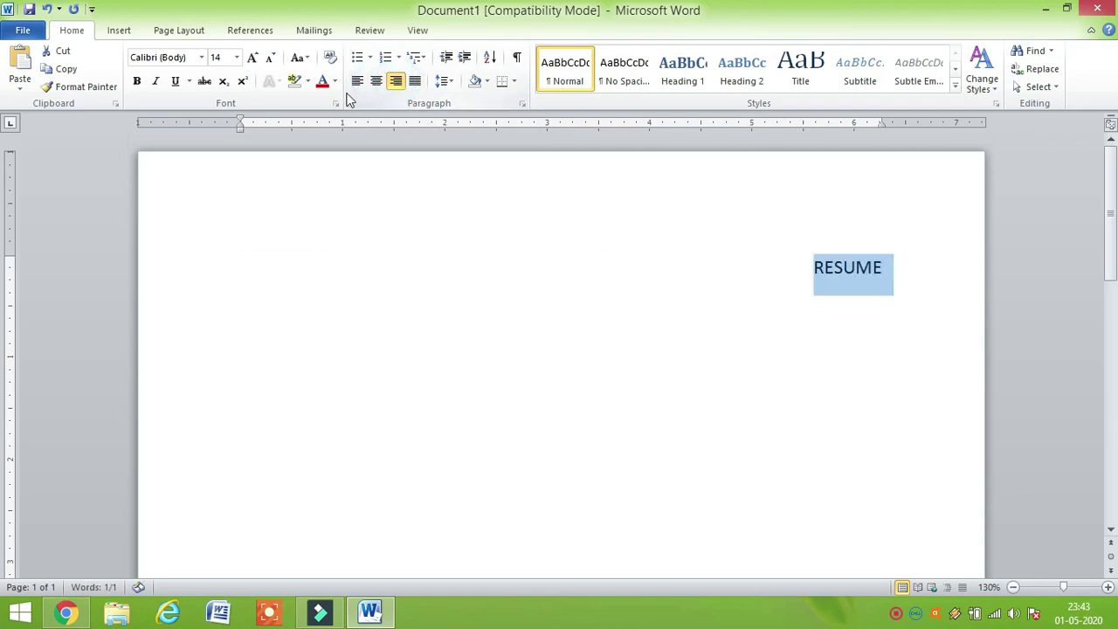
pyautogui.click(356, 83)
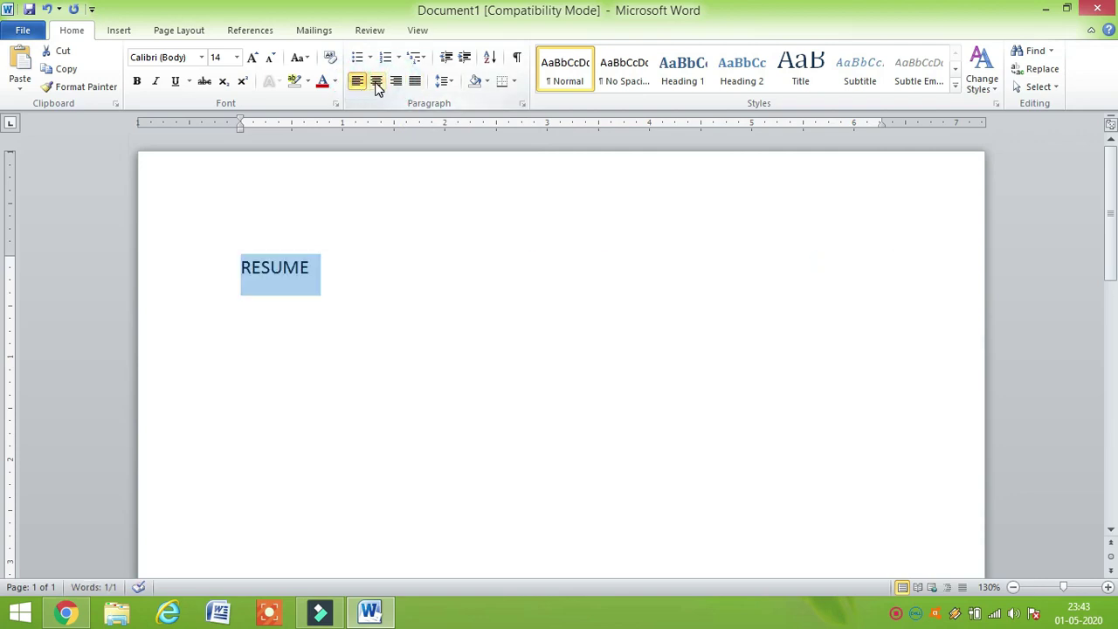
pyautogui.click(377, 83)
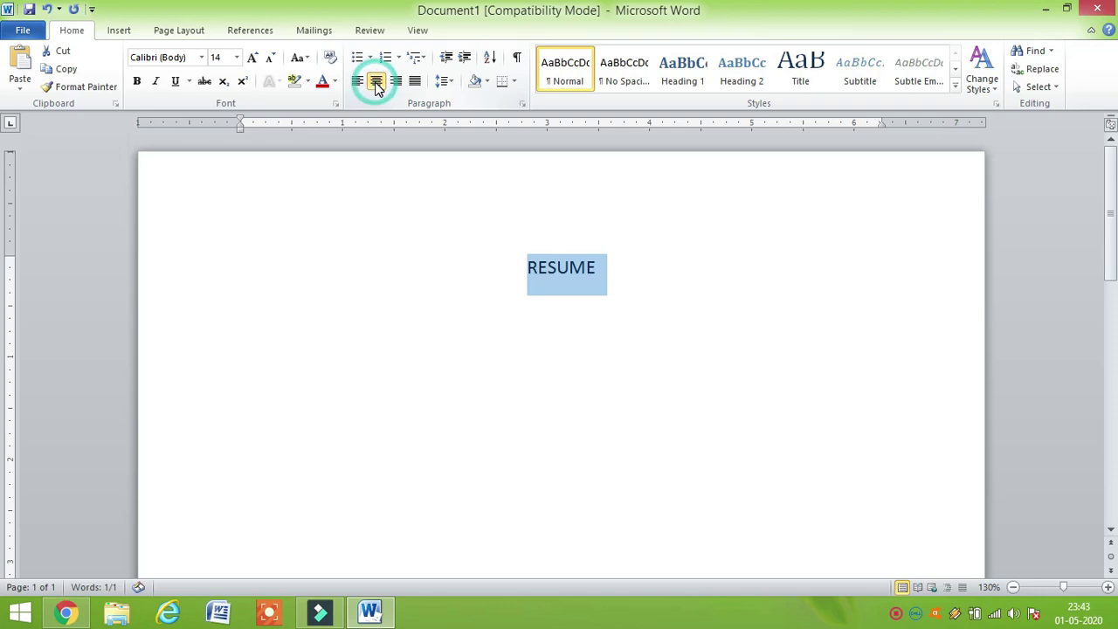
pyautogui.click(600, 259)
pyautogui.press('Return')
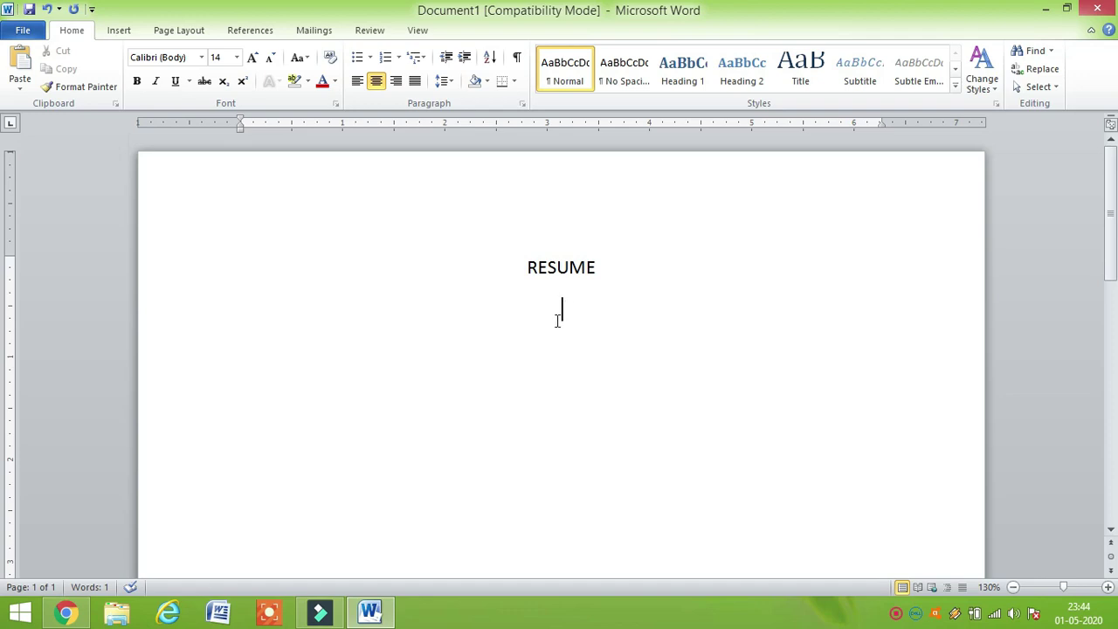
# Right-align the empty line and type the postal address, ending with the state and PIN code
pyautogui.click(394, 82)
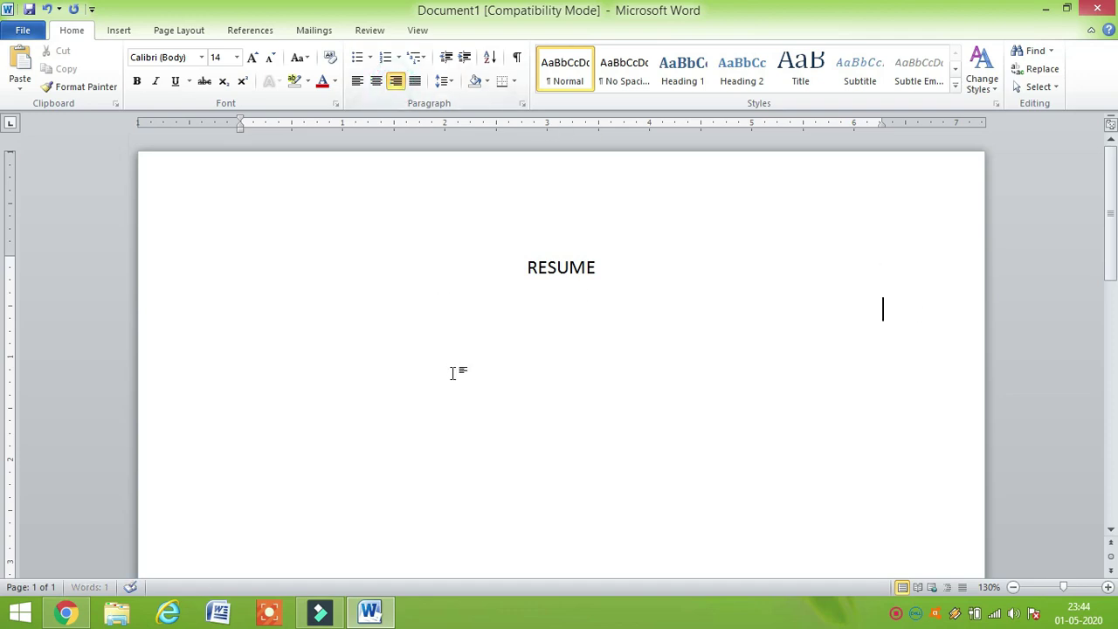
pyautogui.press('Return')
pyautogui.write('HAryana')
pyautogui.press('BackSpace')
pyautogui.press('BackSpace')
pyautogui.press('BackSpace')
pyautogui.press('BackSpace')
pyautogui.press('BackSpace')
pyautogui.press('BackSpace')
pyautogui.write('Haryan')
pyautogui.press('BackSpace')
pyautogui.press('BackSpace')
pyautogui.press('BackSpace')
pyautogui.press('BackSpace')
pyautogui.press('BackSpace')
pyautogui.press('BackSpace')
pyautogui.write('aryana')
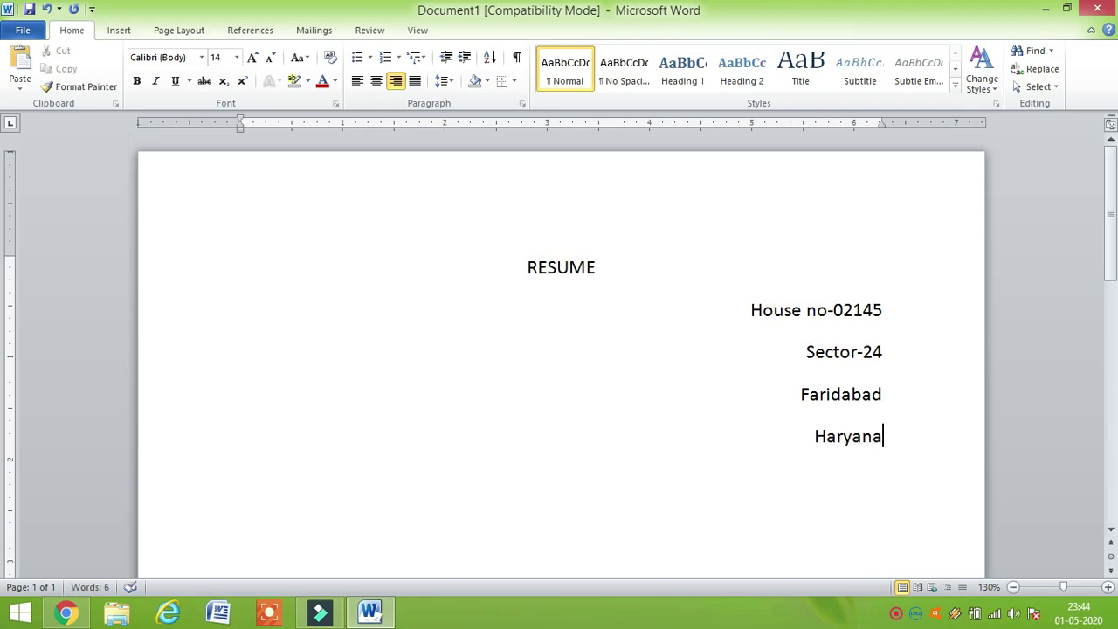
pyautogui.write('-121005')
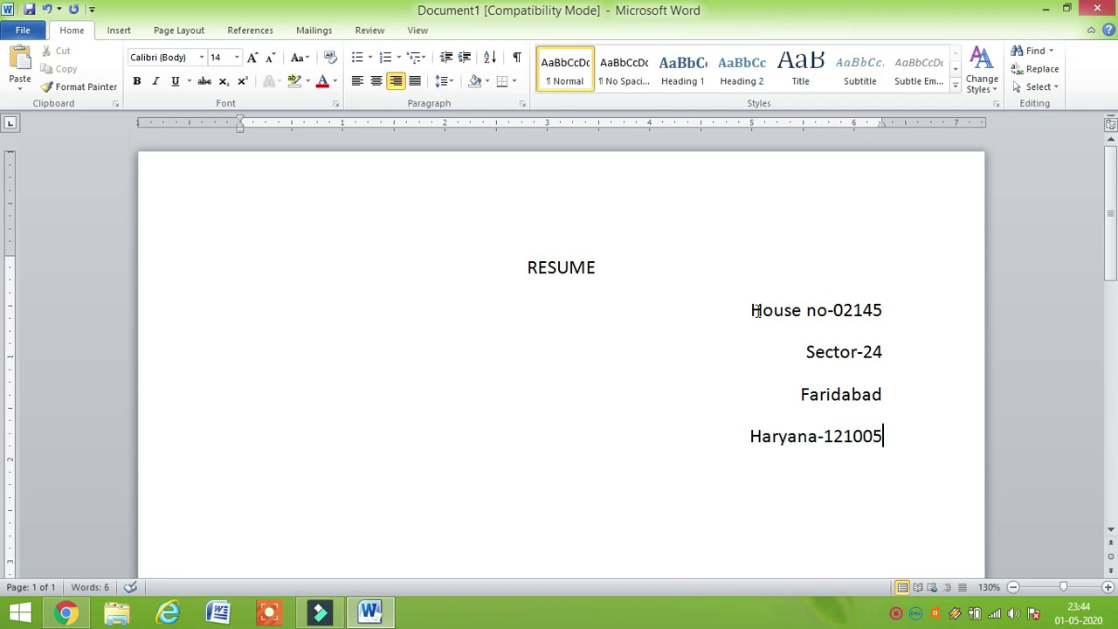
# Give the address lines 0 pt space after and 1.0 line spacing, then start a line below
pyautogui.moveTo(748, 310); pyautogui.dragTo(897, 436)
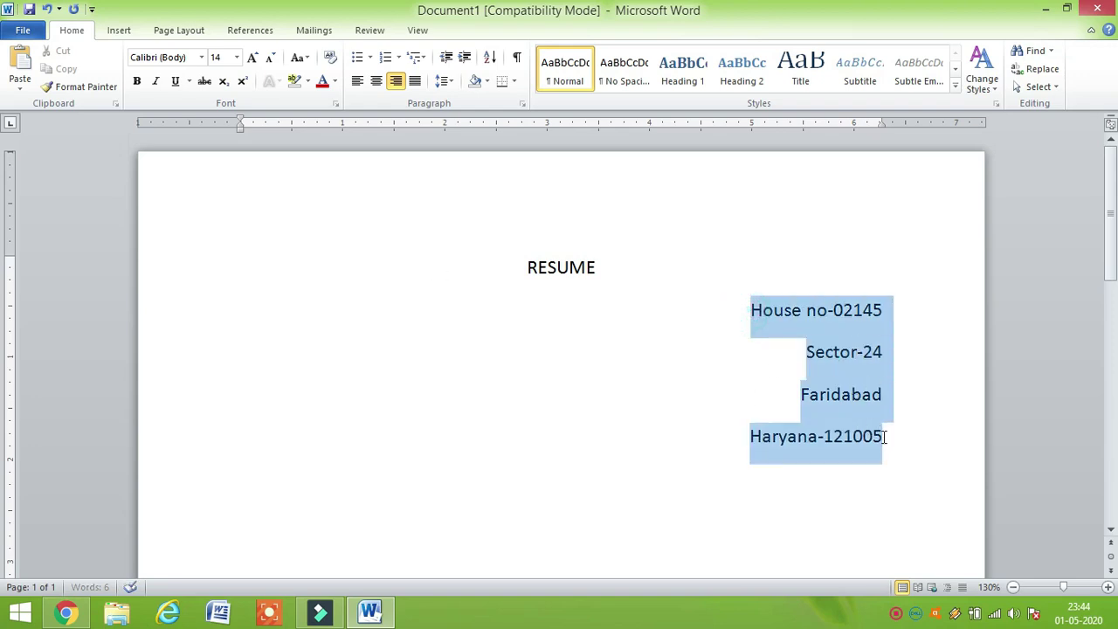
pyautogui.click(453, 88)
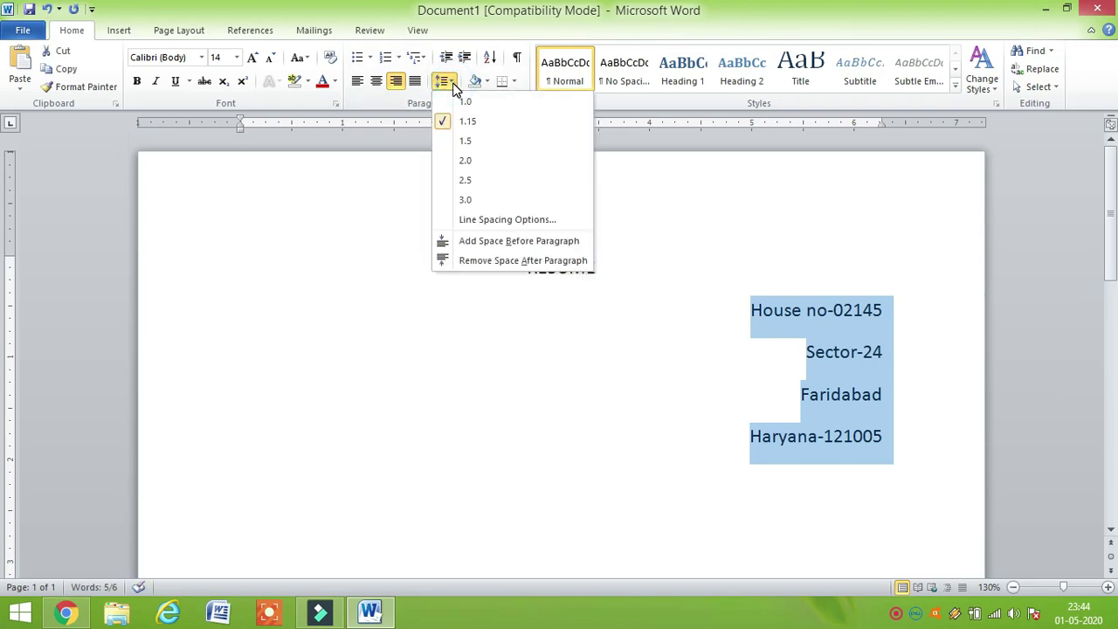
pyautogui.click(476, 222)
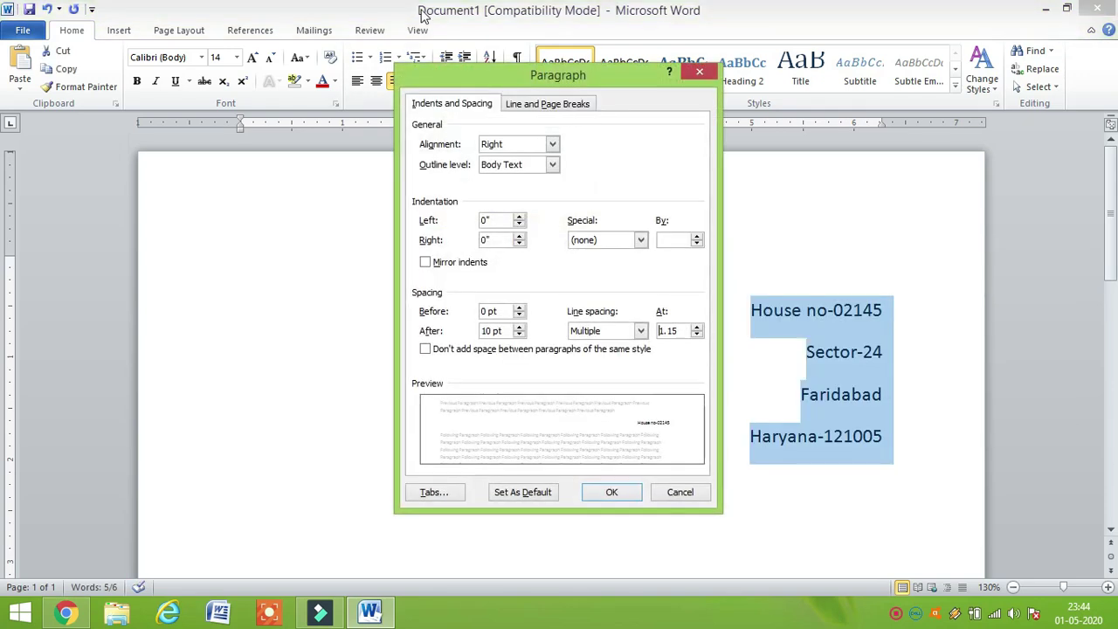
pyautogui.click(519, 335)
pyautogui.click(519, 334)
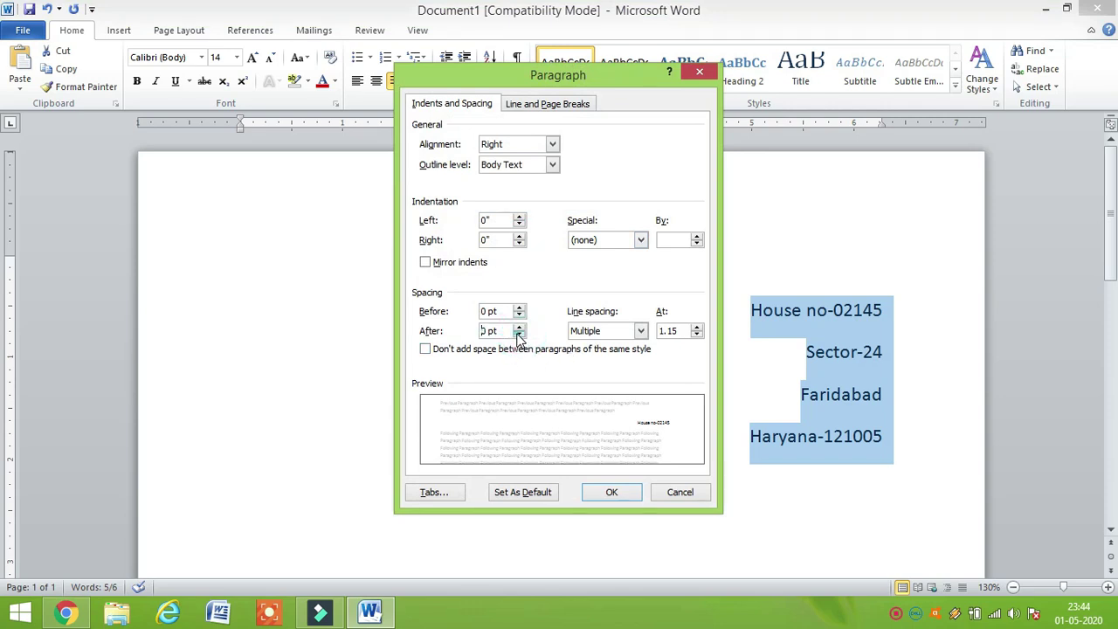
pyautogui.click(614, 493)
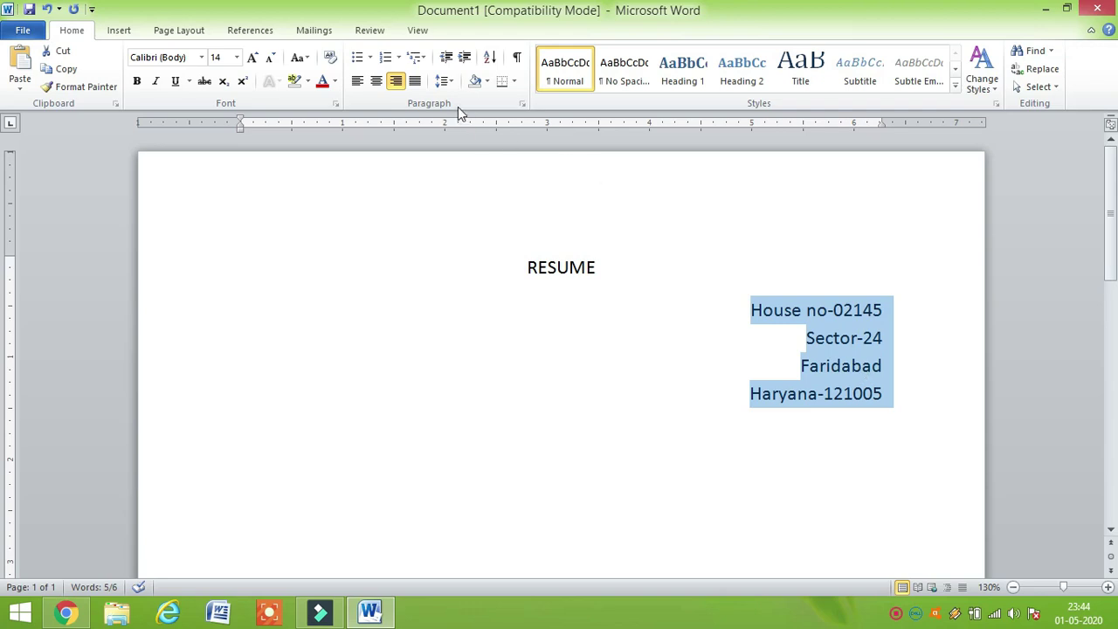
pyautogui.click(443, 81)
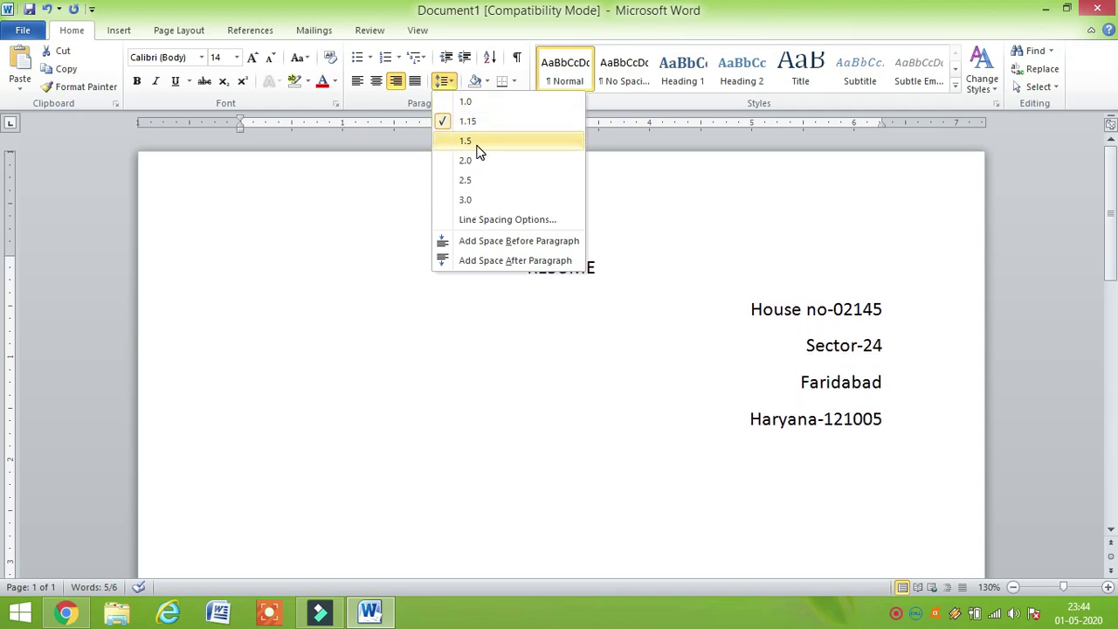
pyautogui.click(466, 102)
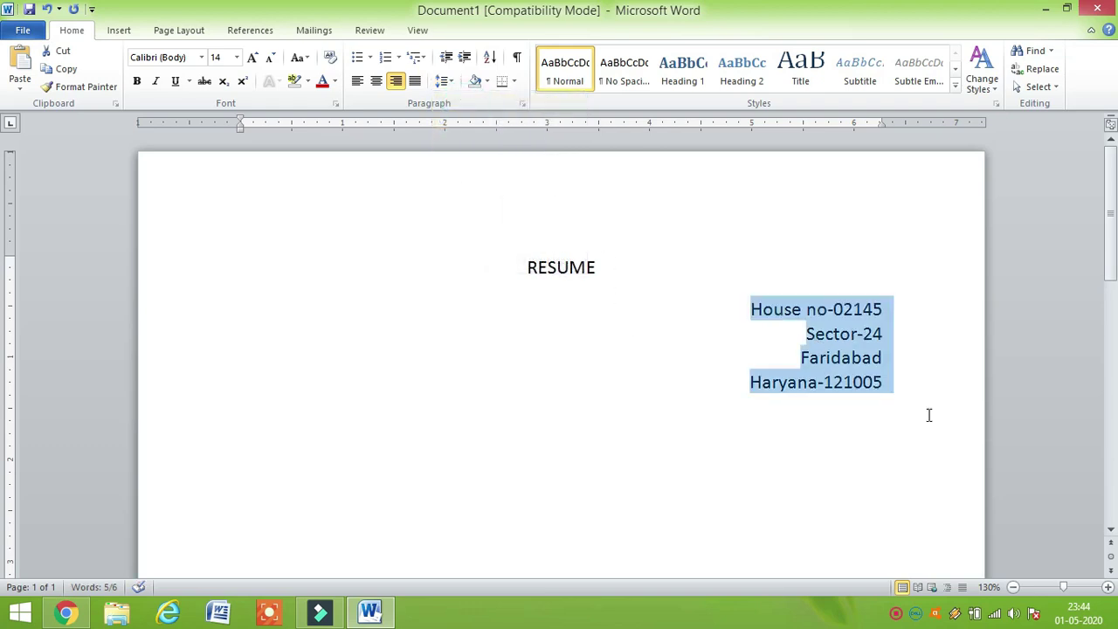
pyautogui.click(931, 395)
pyautogui.press('Return')
# On a left-aligned line, type the applicant's name, a tab, and 'Mob No. :' with the mobile number
pyautogui.click(352, 84)
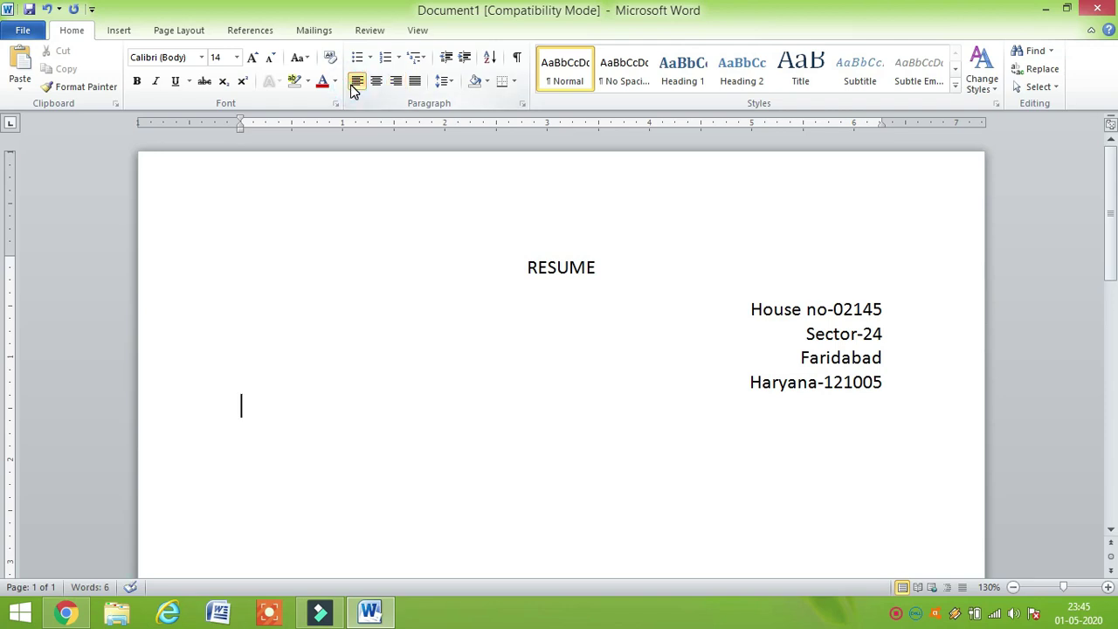
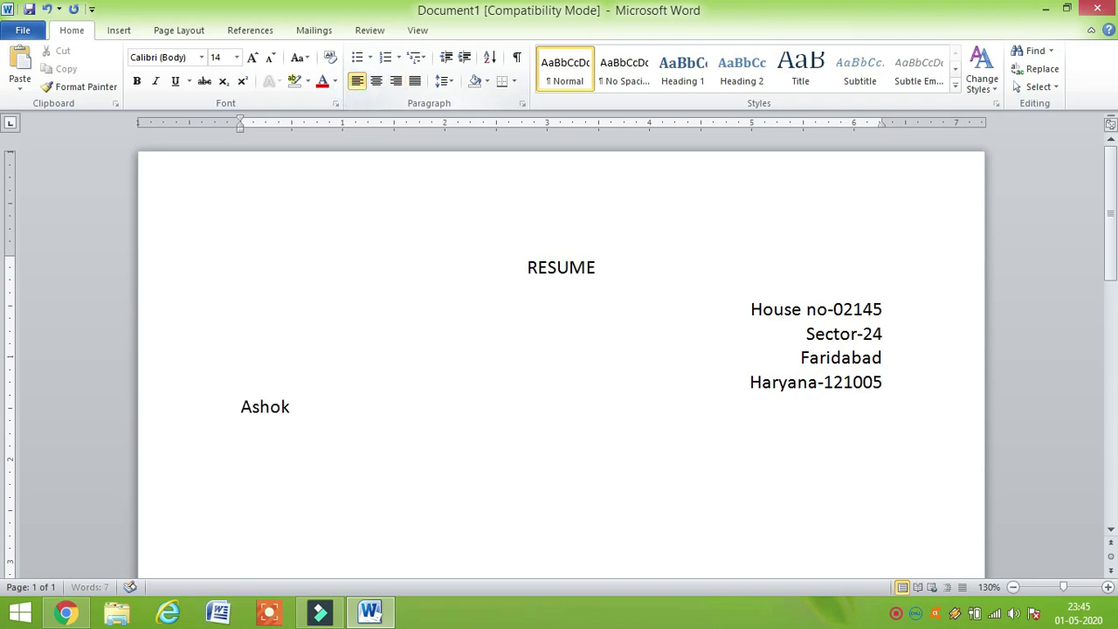
pyautogui.press('Tab')
pyautogui.press('Tab')
pyautogui.press('BackSpace')
pyautogui.write('Mob')
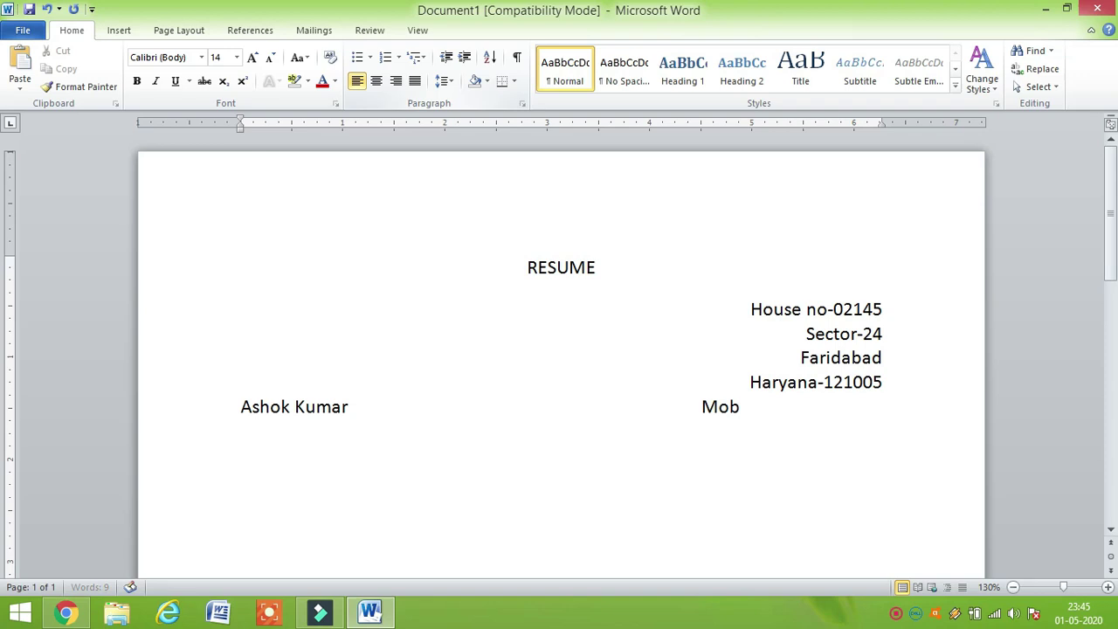
pyautogui.write(' No. ')
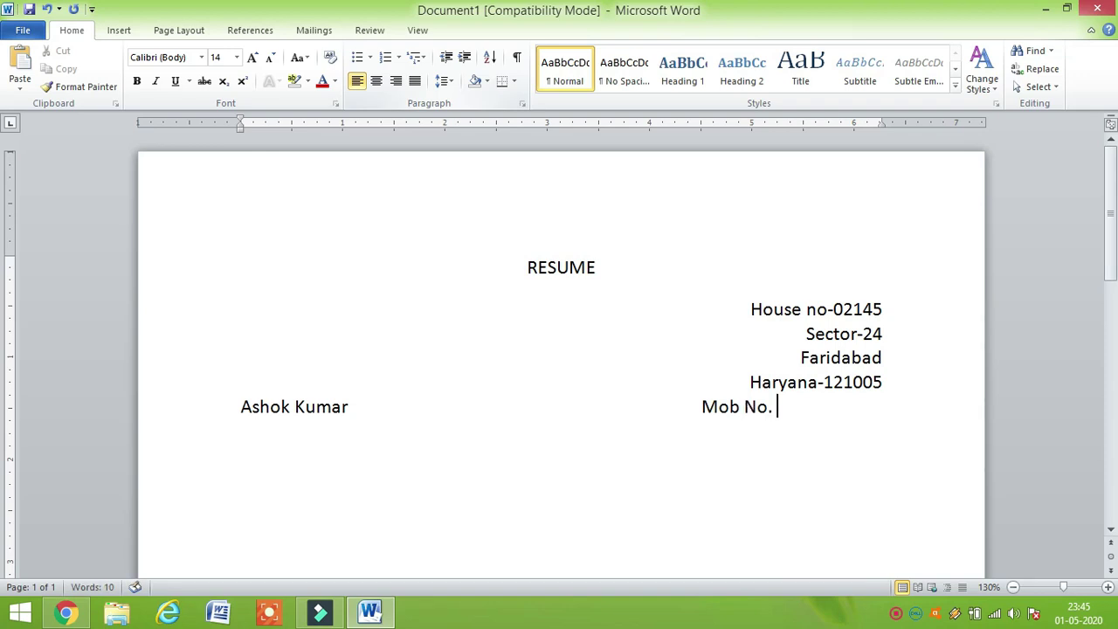
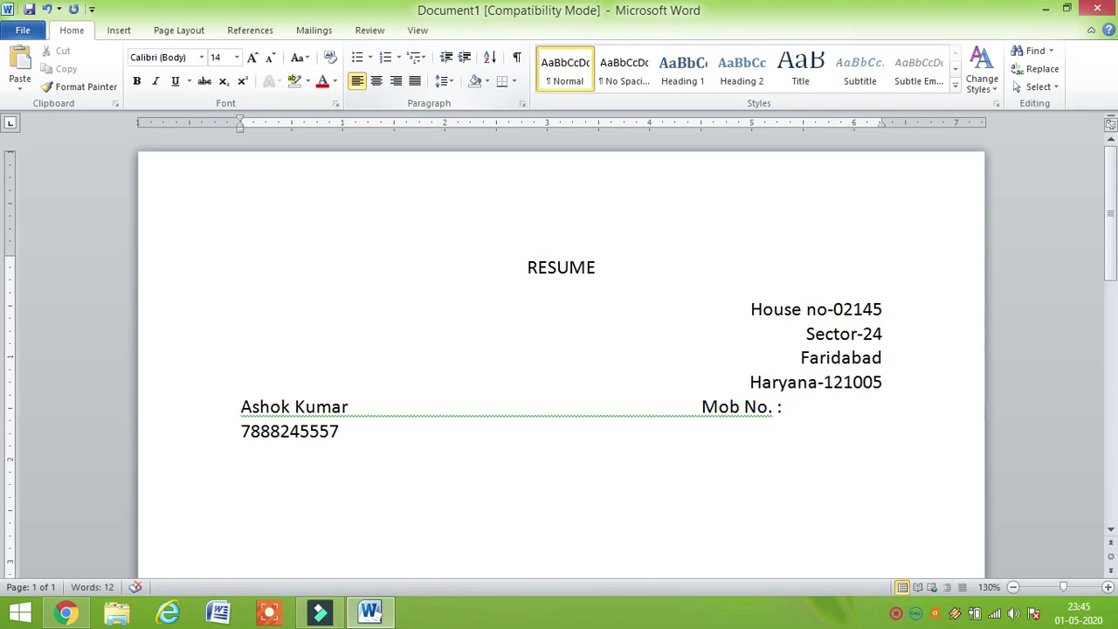
# Delete the extra spaces so the mobile number stays on the name line
pyautogui.click(701, 406)
pyautogui.press('BackSpace')
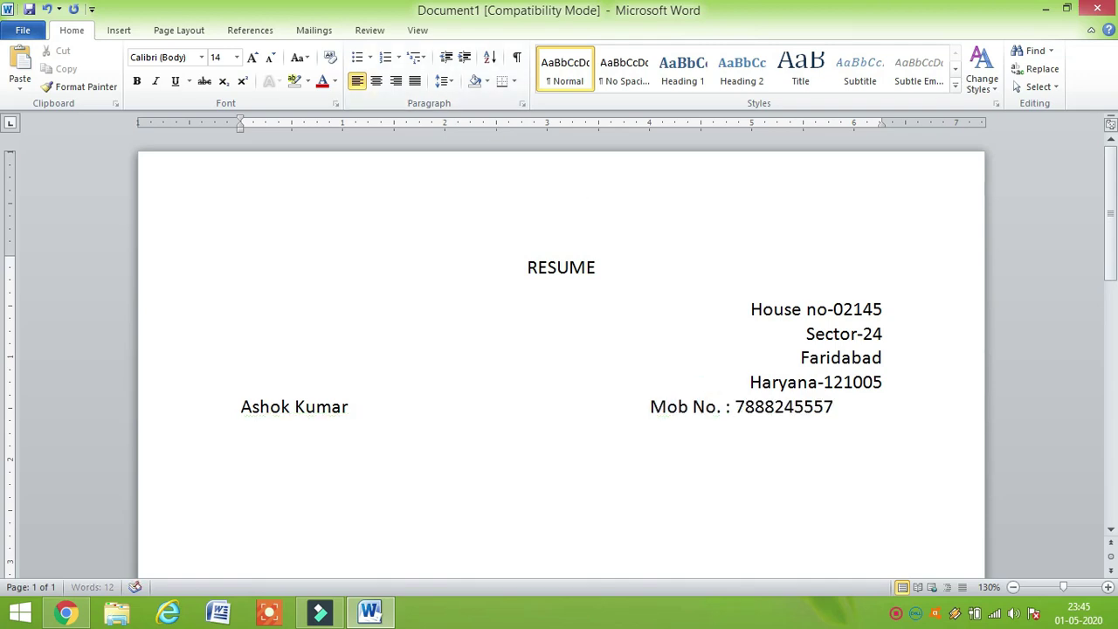
pyautogui.click(219, 408)
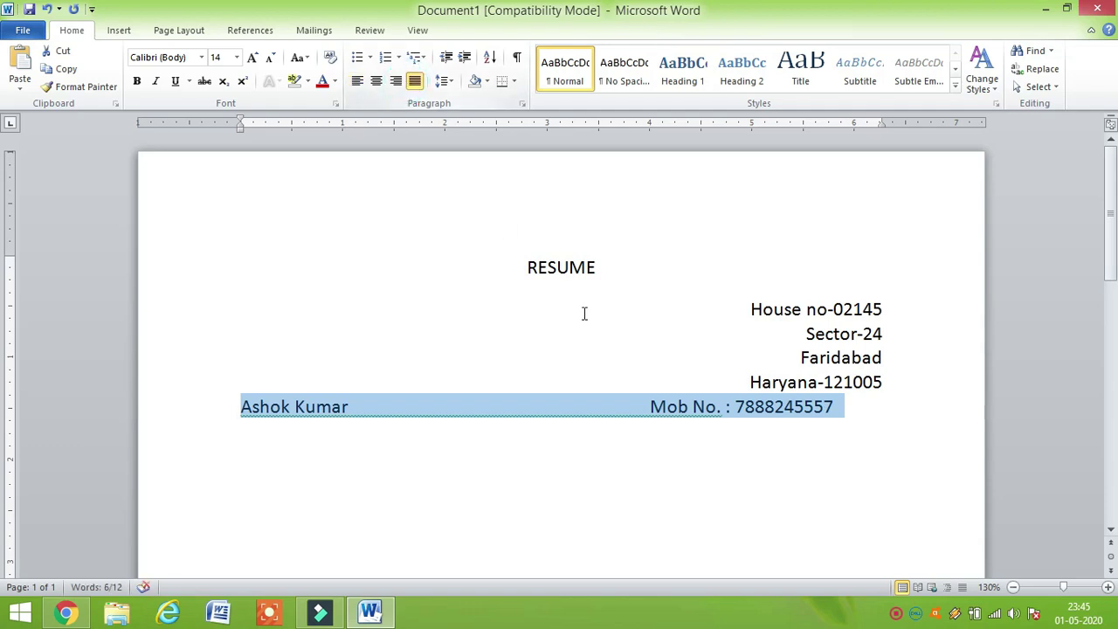
pyautogui.click(649, 406)
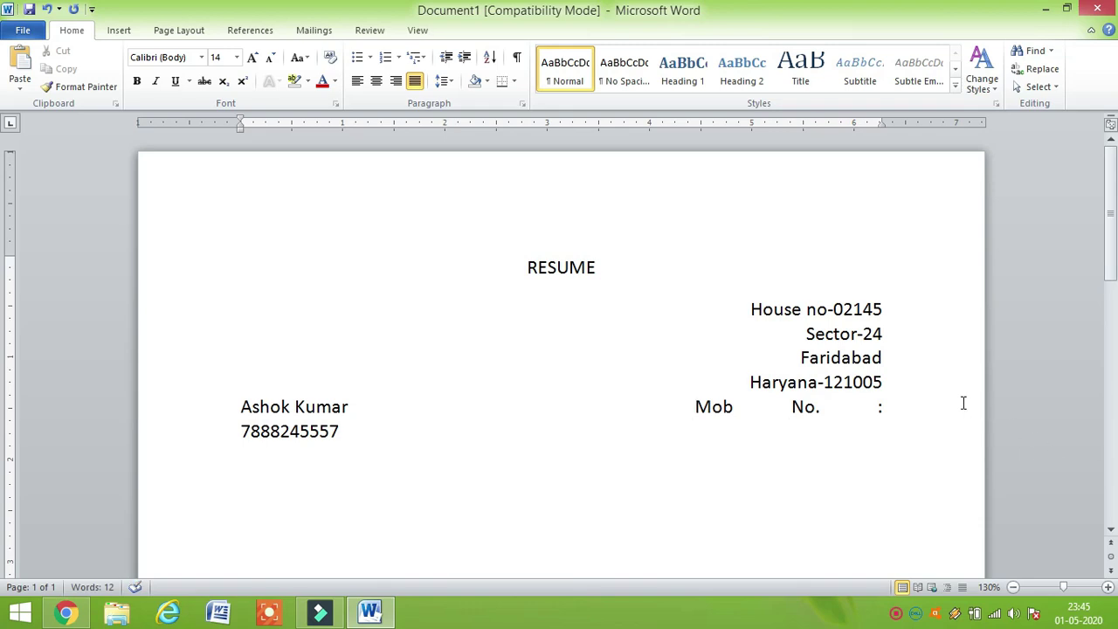
pyautogui.press('BackSpace')
pyautogui.click(891, 405)
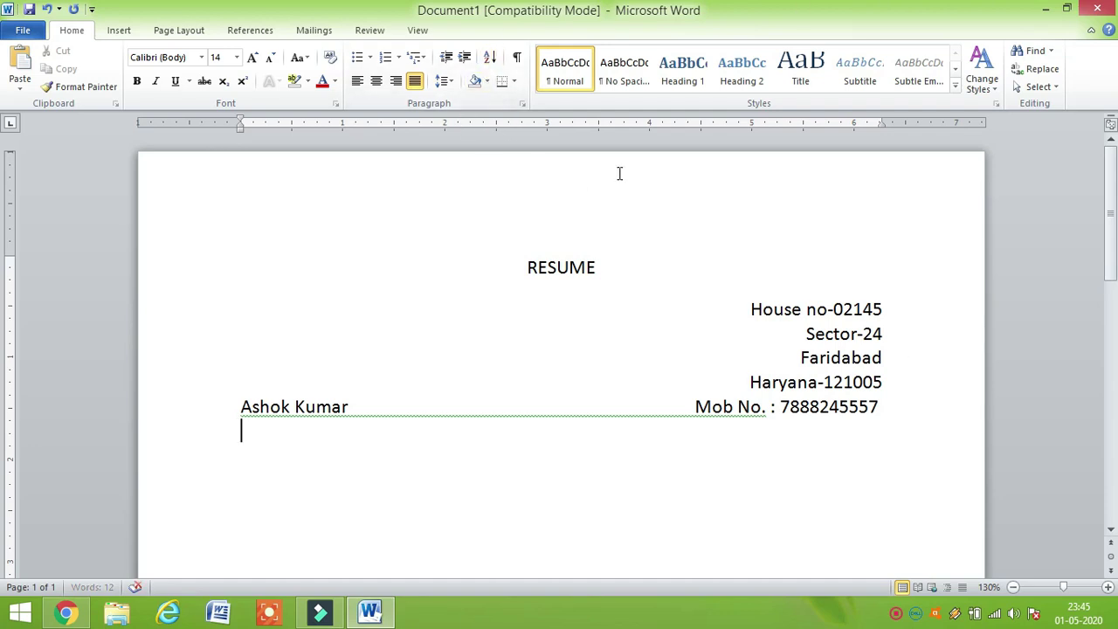
pyautogui.click(111, 33)
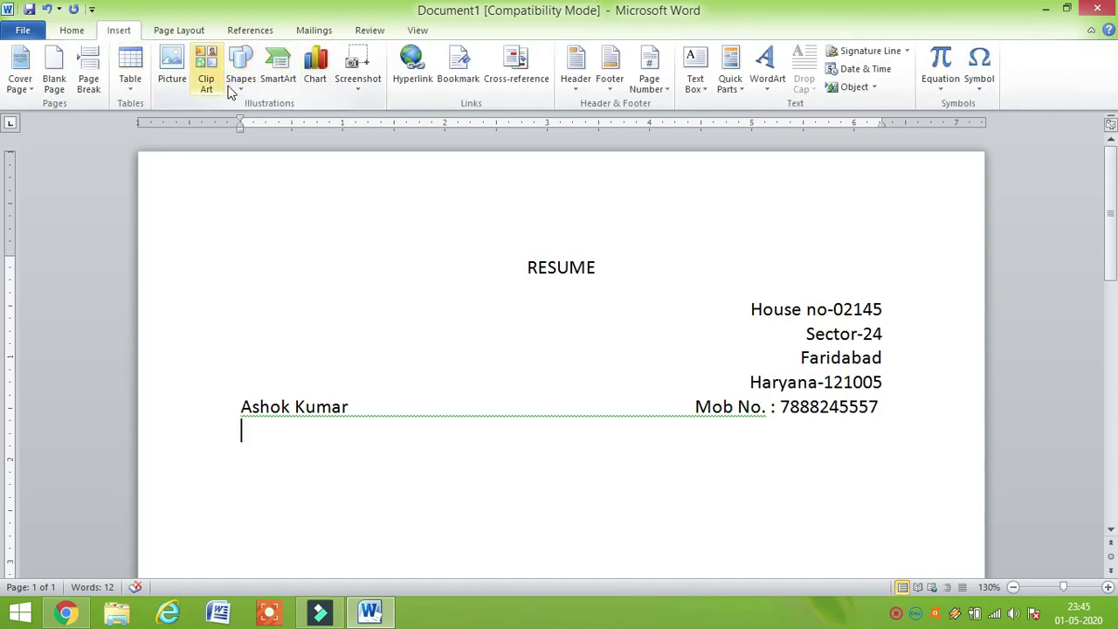
pyautogui.click(238, 79)
pyautogui.click(250, 121)
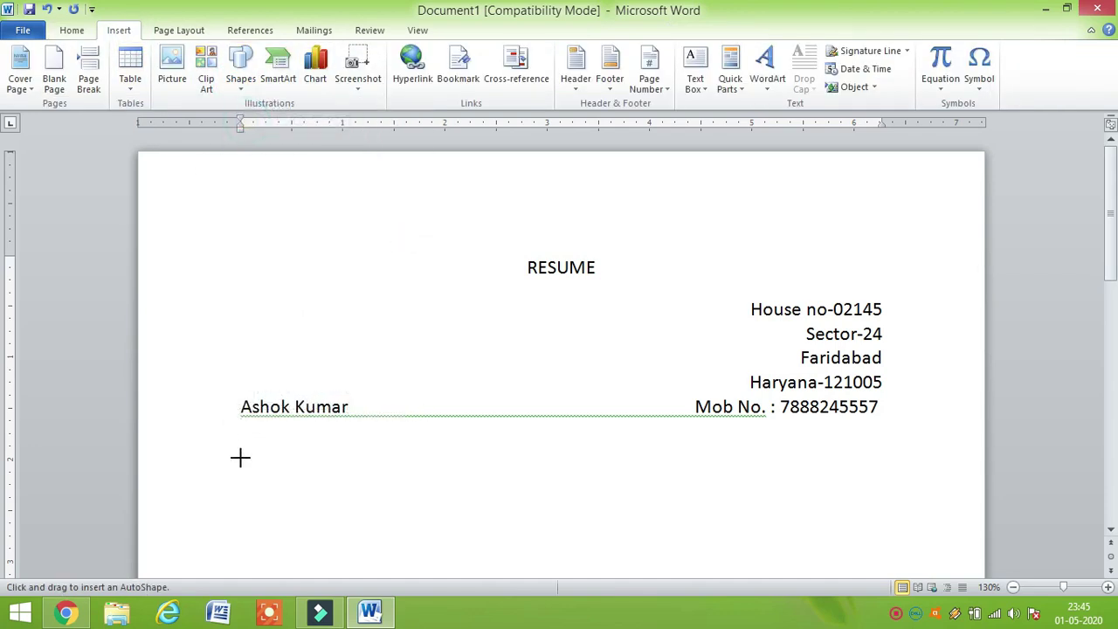
pyautogui.moveTo(198, 428)
pyautogui.mouseDown()
pyautogui.moveTo(953, 428)
pyautogui.moveTo(929, 428)
pyautogui.mouseUp()
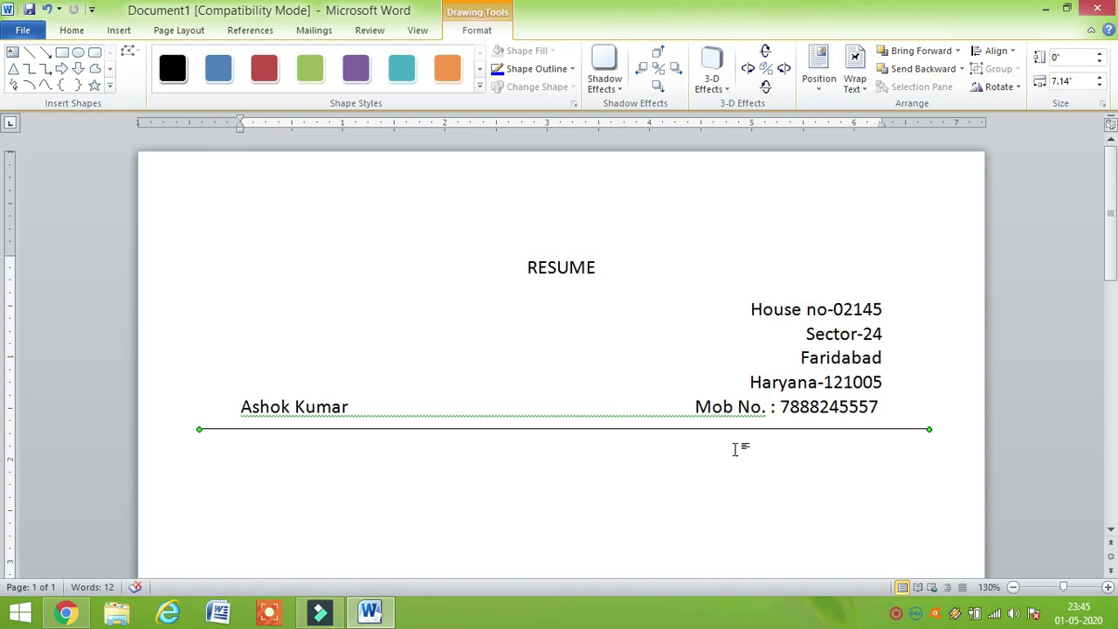
pyautogui.press('Delete')
pyautogui.click(890, 406)
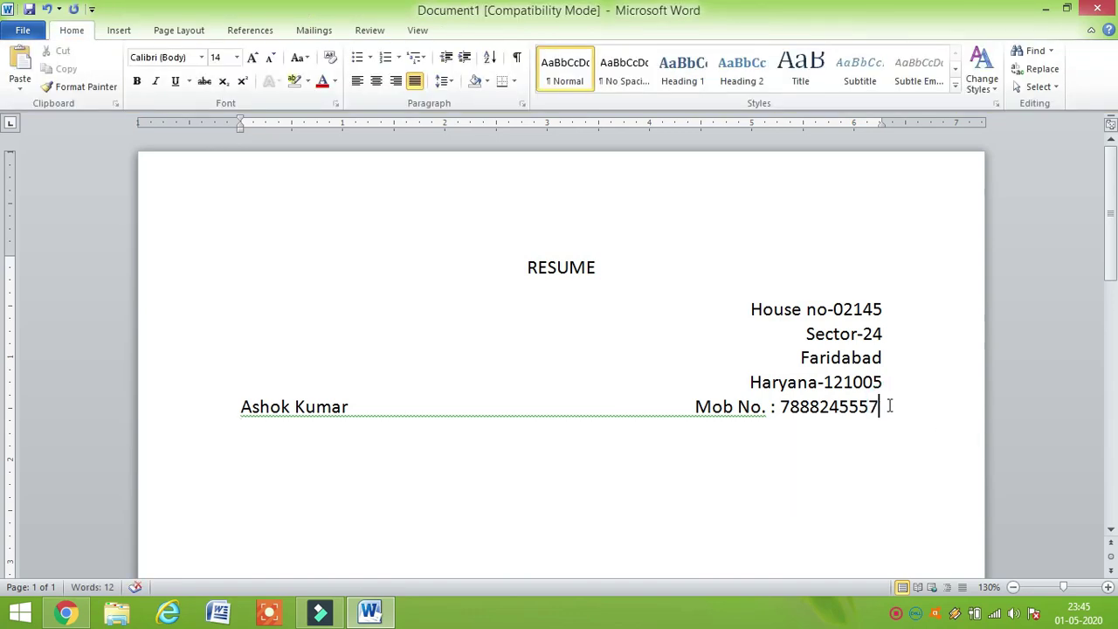
pyautogui.press('Return')
pyautogui.write('___')
pyautogui.press('Return')
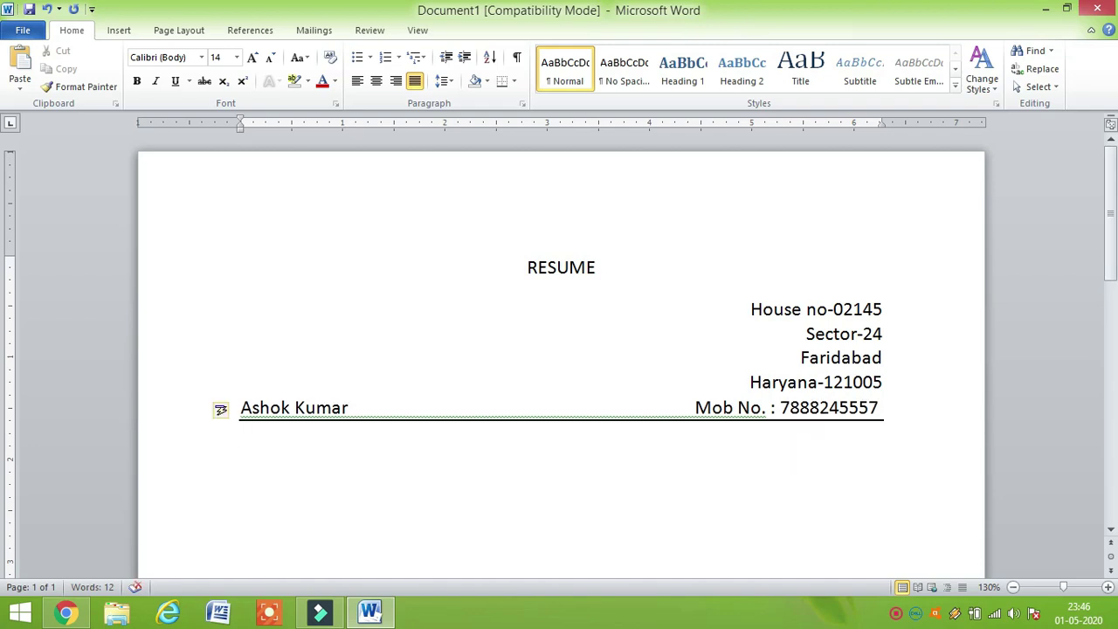
pyautogui.hotkey('ctrl', 'z')
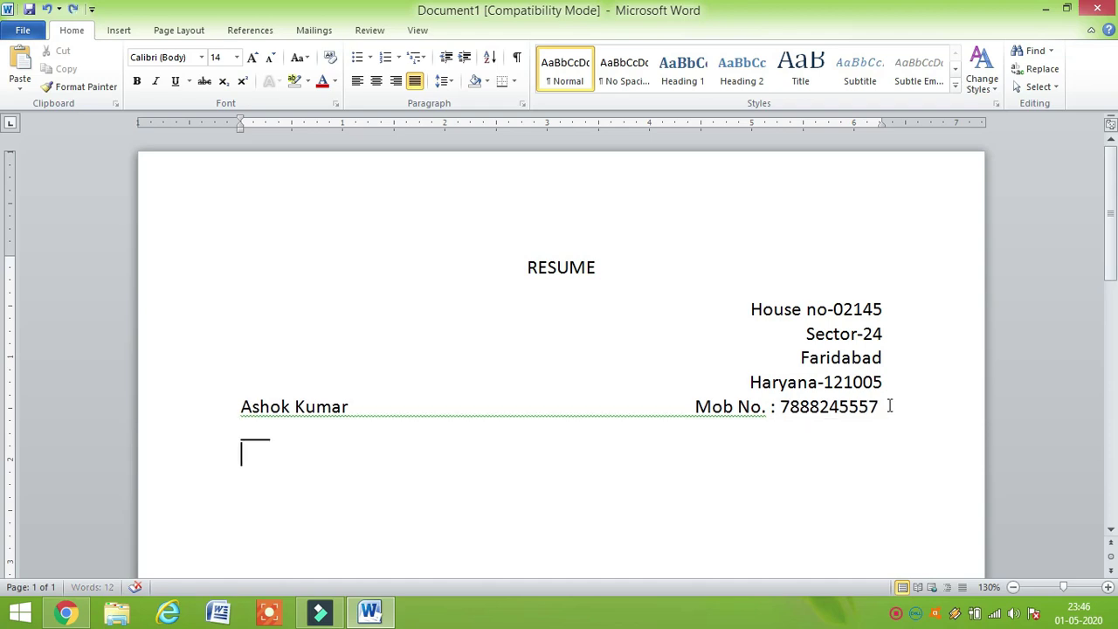
pyautogui.hotkey('ctrl', 'z')
pyautogui.click(213, 411)
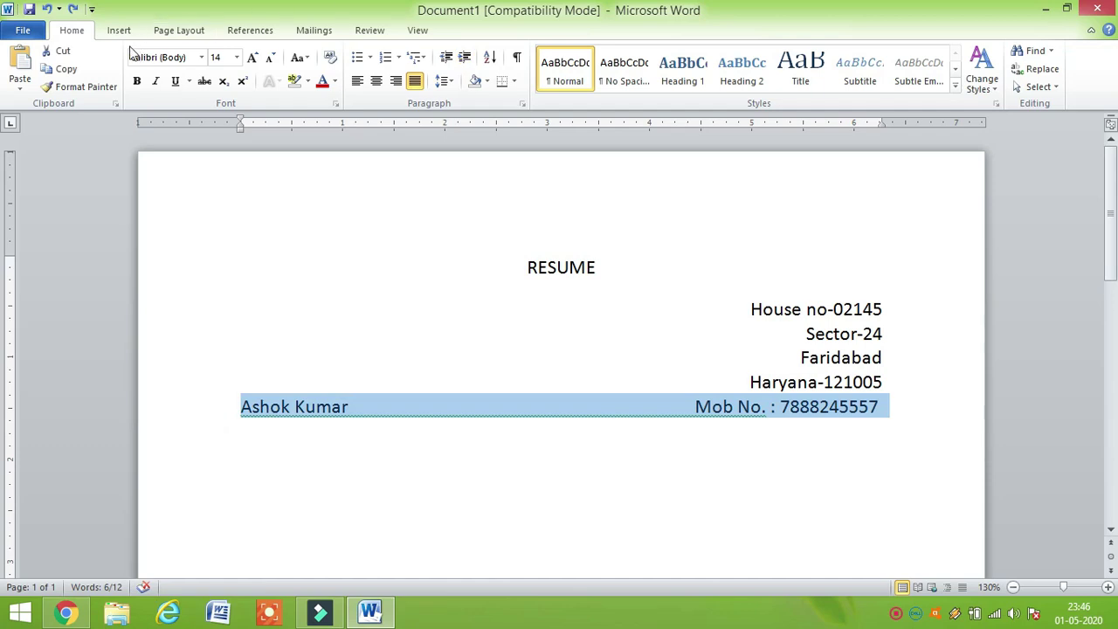
pyautogui.click(75, 32)
pyautogui.click(171, 30)
pyautogui.click(466, 88)
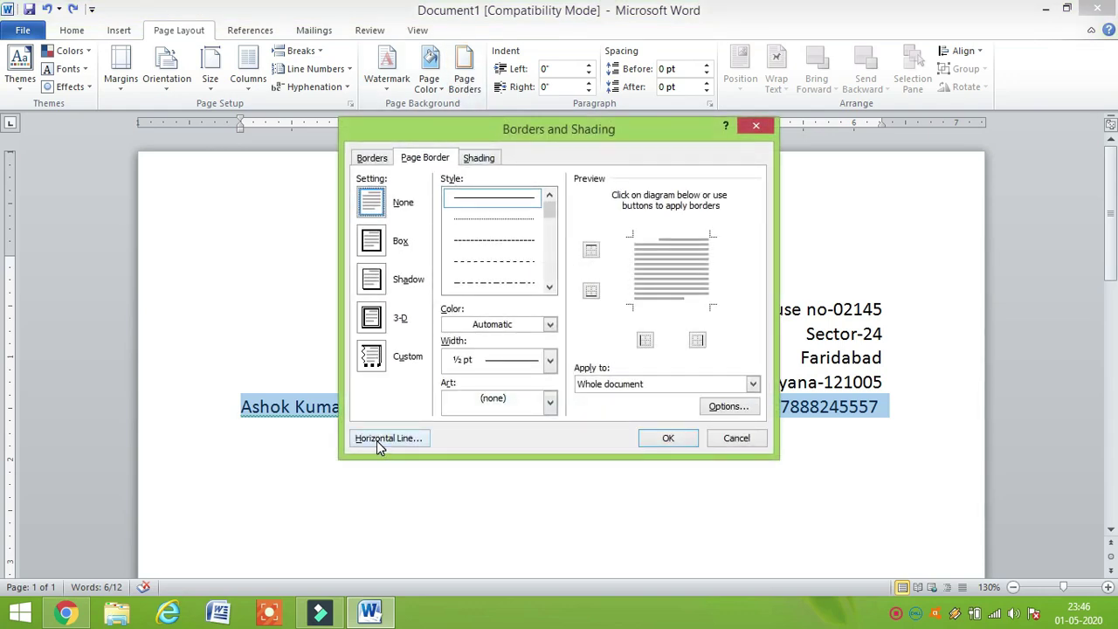
pyautogui.click(376, 440)
pyautogui.click(507, 251)
pyautogui.click(573, 440)
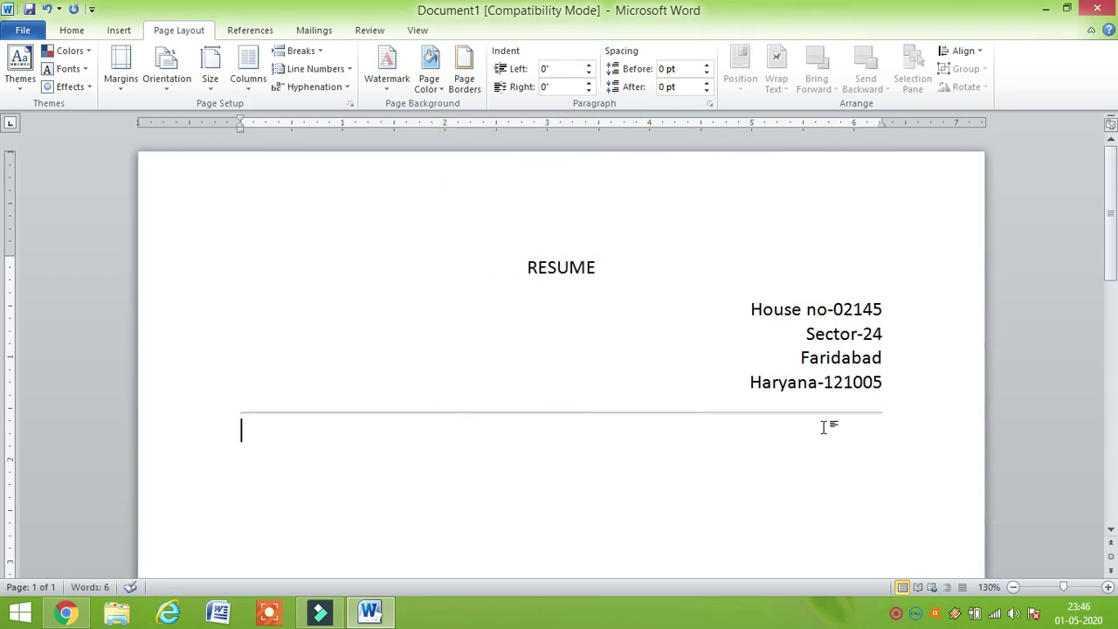
pyautogui.hotkey('ctrl', 'z')
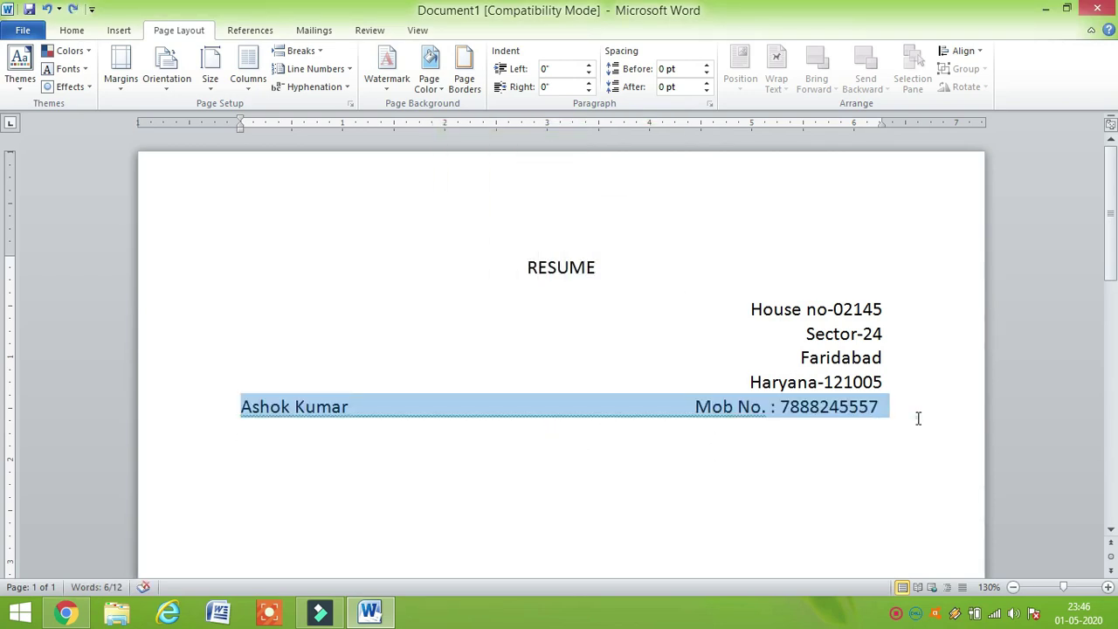
pyautogui.click(918, 418)
pyautogui.click(71, 30)
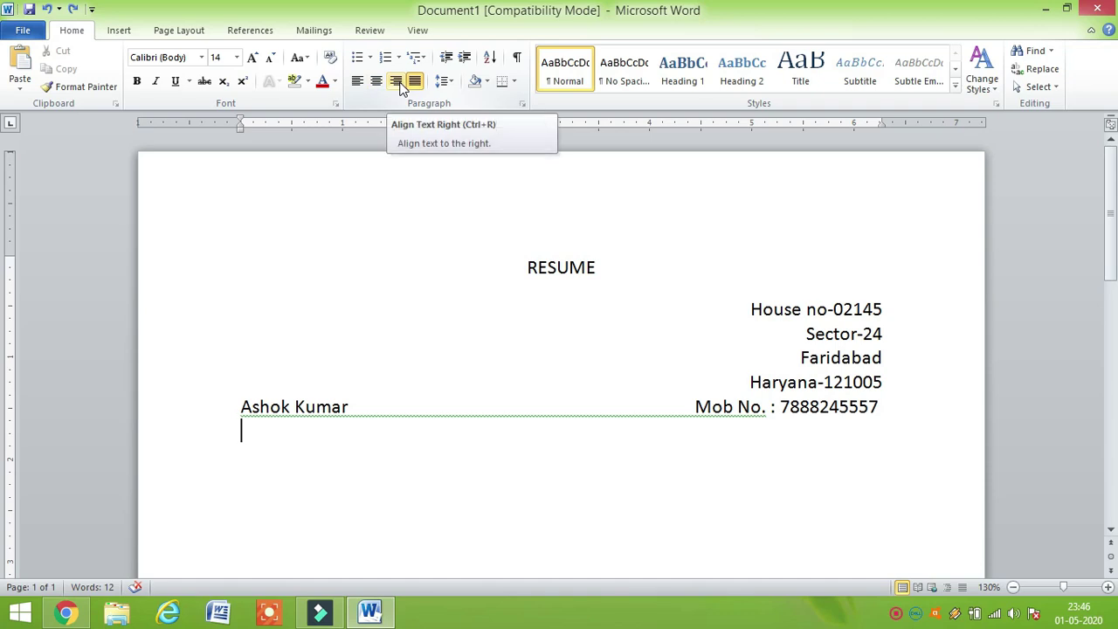
# Generate sample text with =rand() on a new line and delete its last two paragraphs
pyautogui.press('Return')
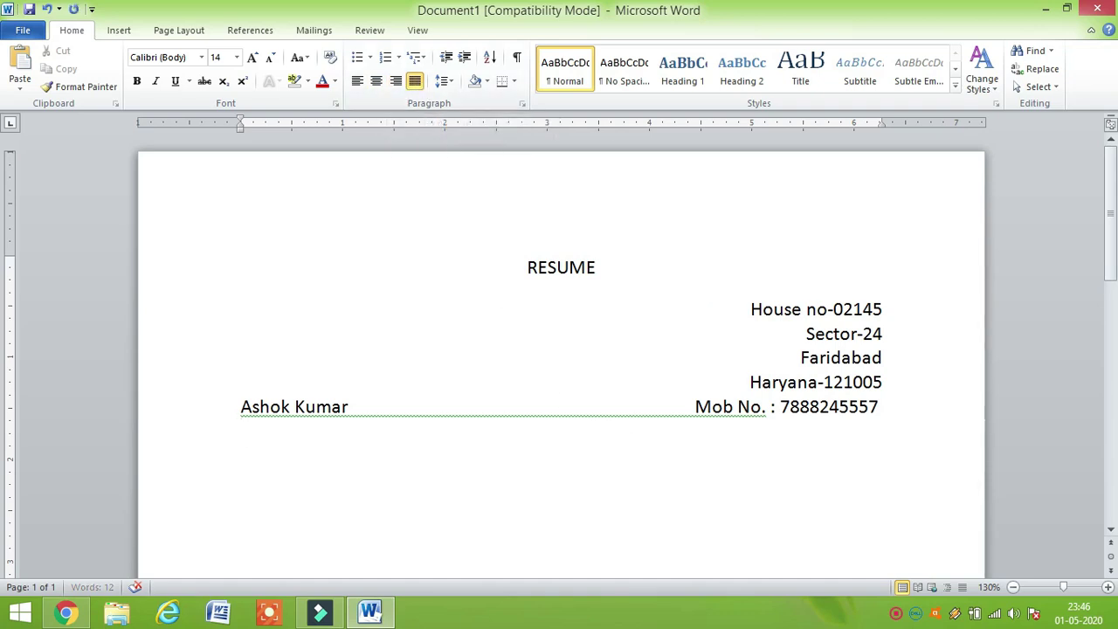
pyautogui.write('=rand()')
pyautogui.press('Return')
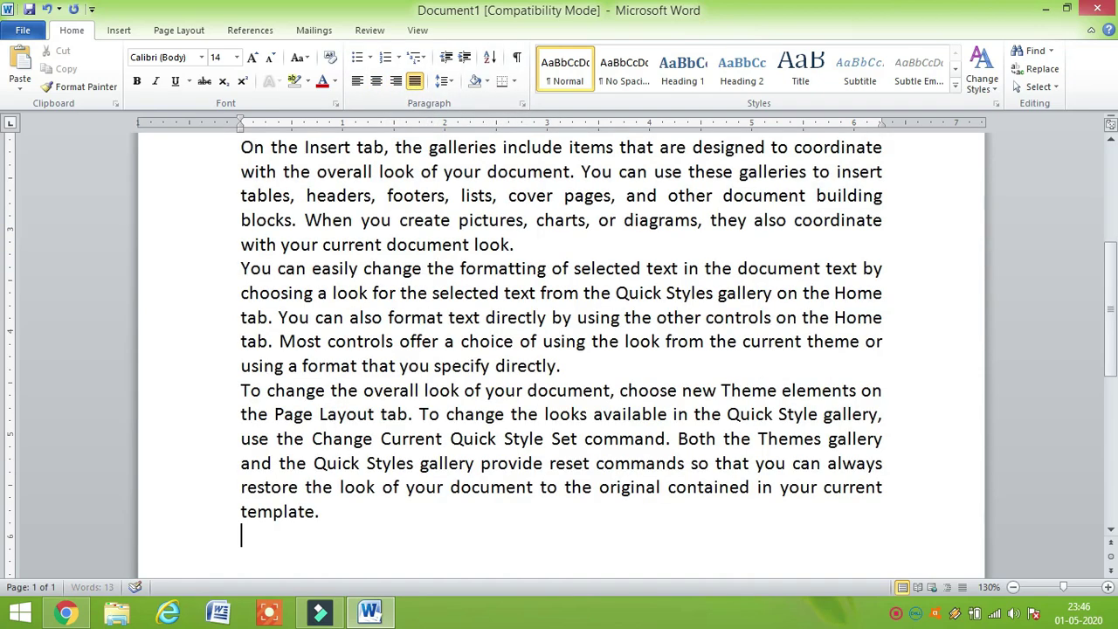
pyautogui.moveTo(409, 544); pyautogui.dragTo(175, 274)
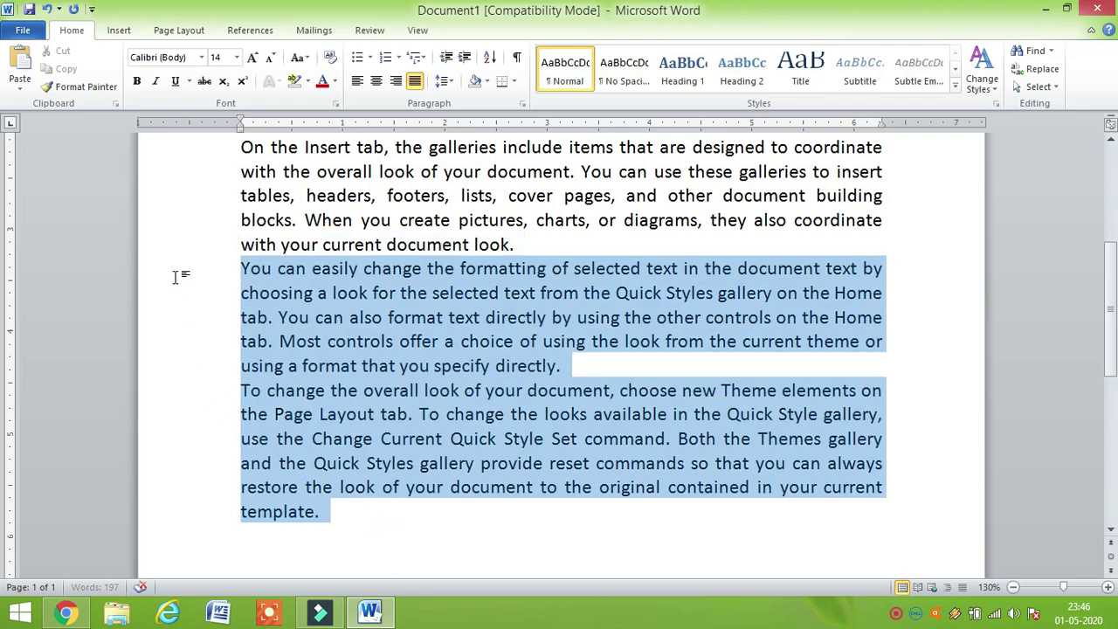
pyautogui.press('Delete')
# Justify the remaining 'On the Insert tab' sample paragraph
pyautogui.scroll(2, 235, 270)
pyautogui.moveTo(591, 349); pyautogui.dragTo(207, 272)
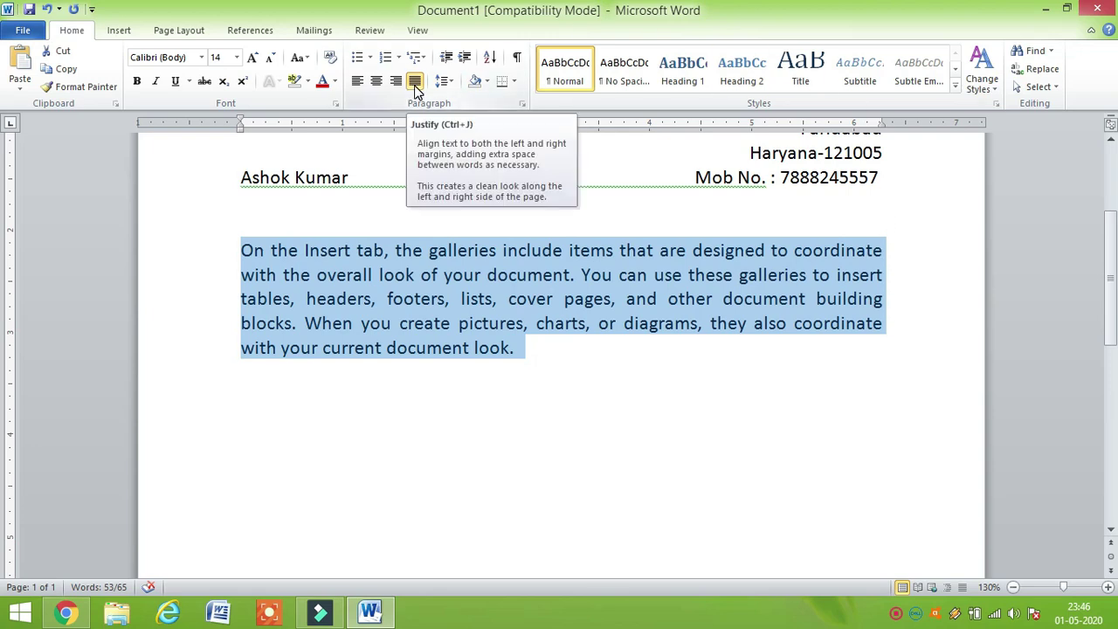
pyautogui.click(357, 82)
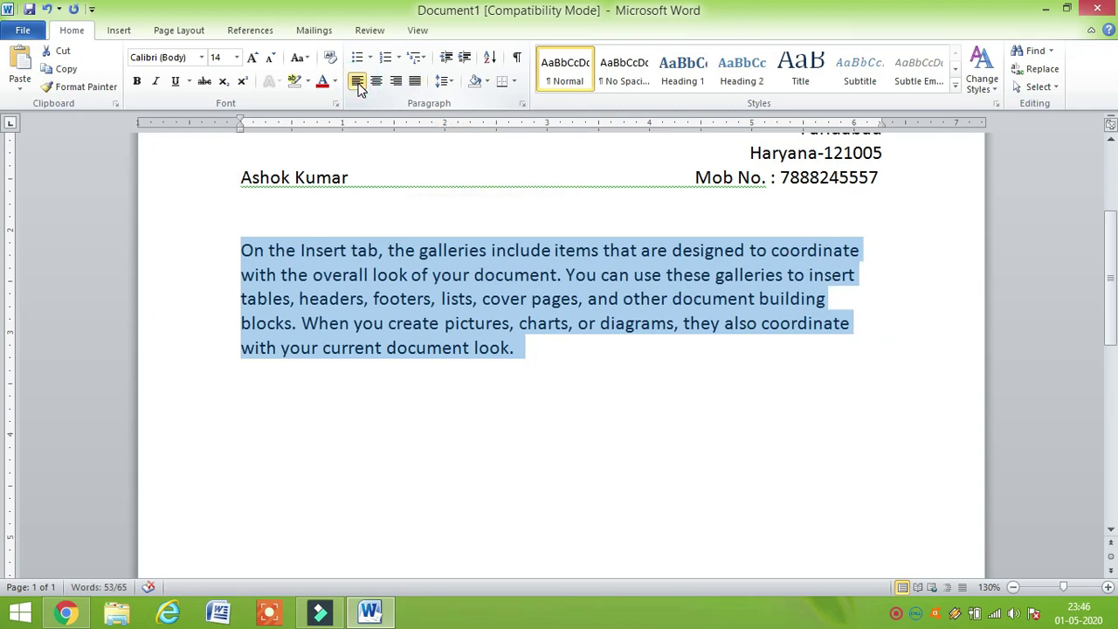
pyautogui.click(415, 81)
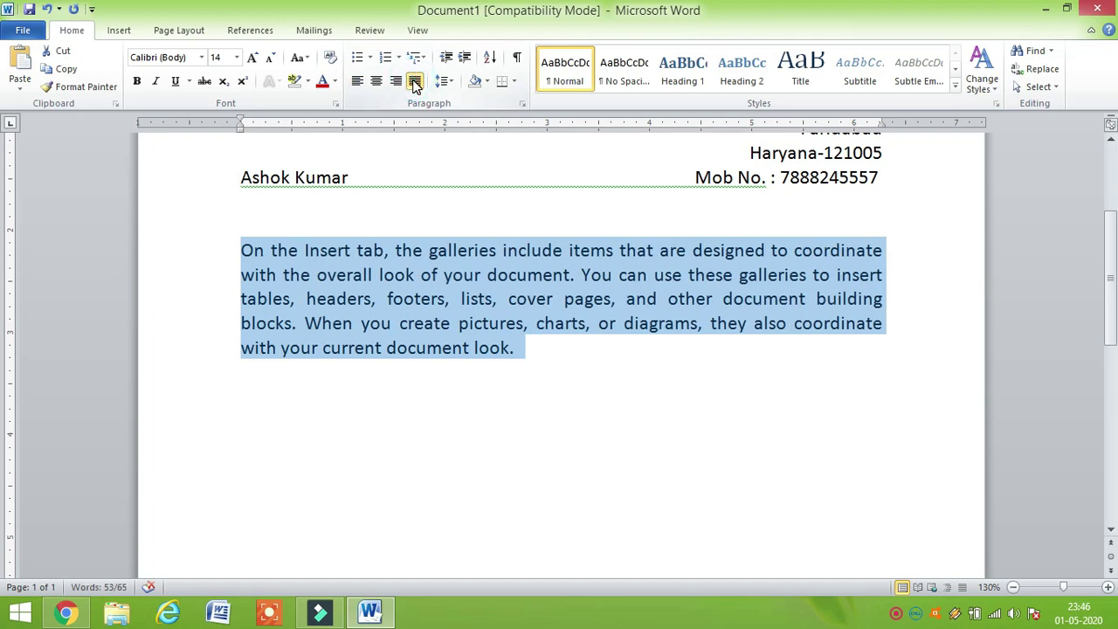
pyautogui.click(313, 215)
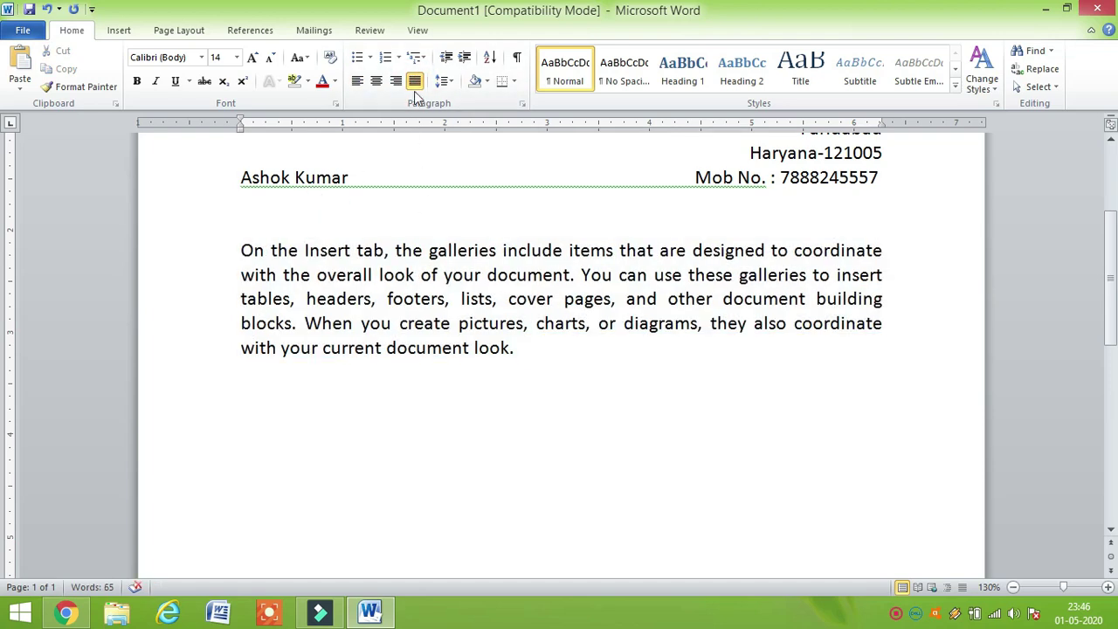
# Add four lines of dummy text below the paragraph and make them a bulleted list
pyautogui.click(648, 378)
pyautogui.press('Return')
pyautogui.write('sadlkfjlkajdlf')
pyautogui.press('Return')
pyautogui.write('asdkjhfkjasdf')
pyautogui.press('Return')
pyautogui.write('dlkfjlasdf')
pyautogui.press('Return')
pyautogui.write('asdflkjasldkfj')
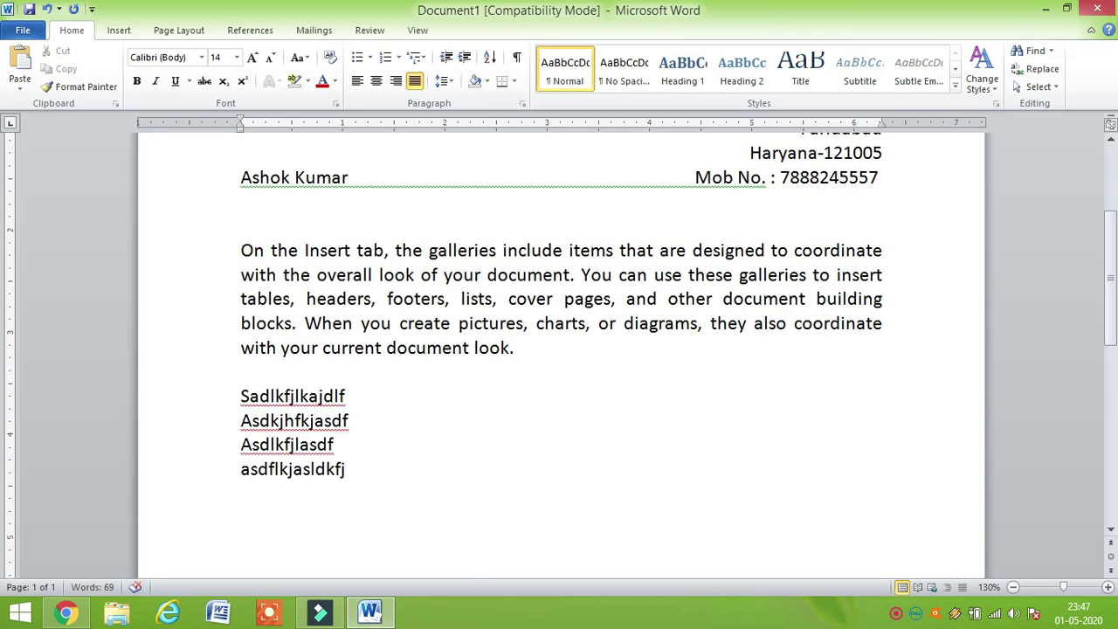
pyautogui.moveTo(215, 398); pyautogui.dragTo(212, 467)
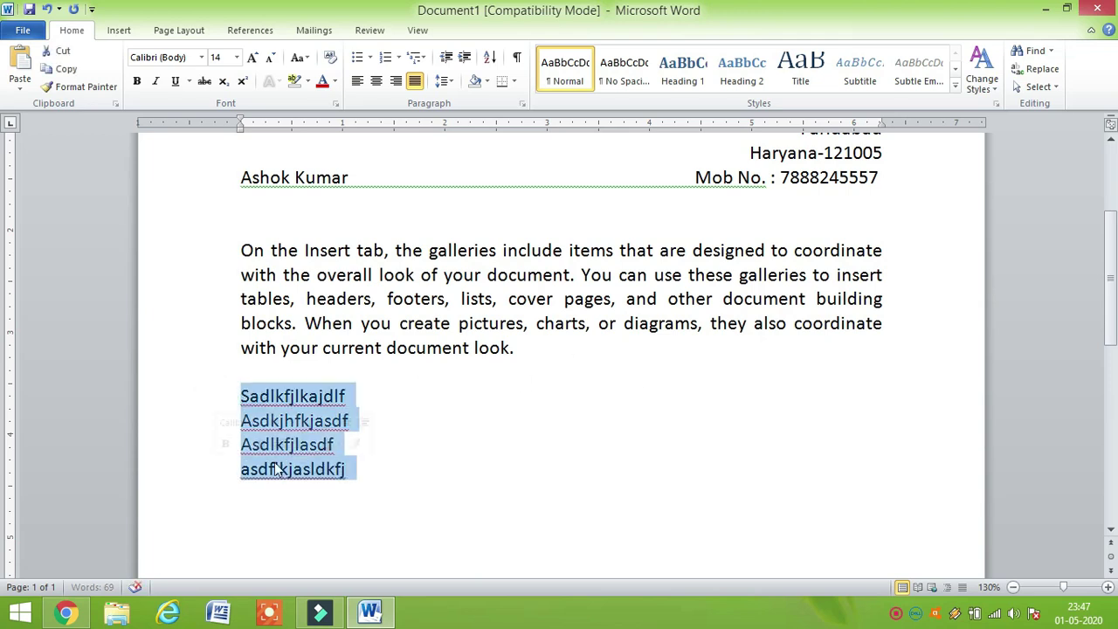
pyautogui.click(369, 56)
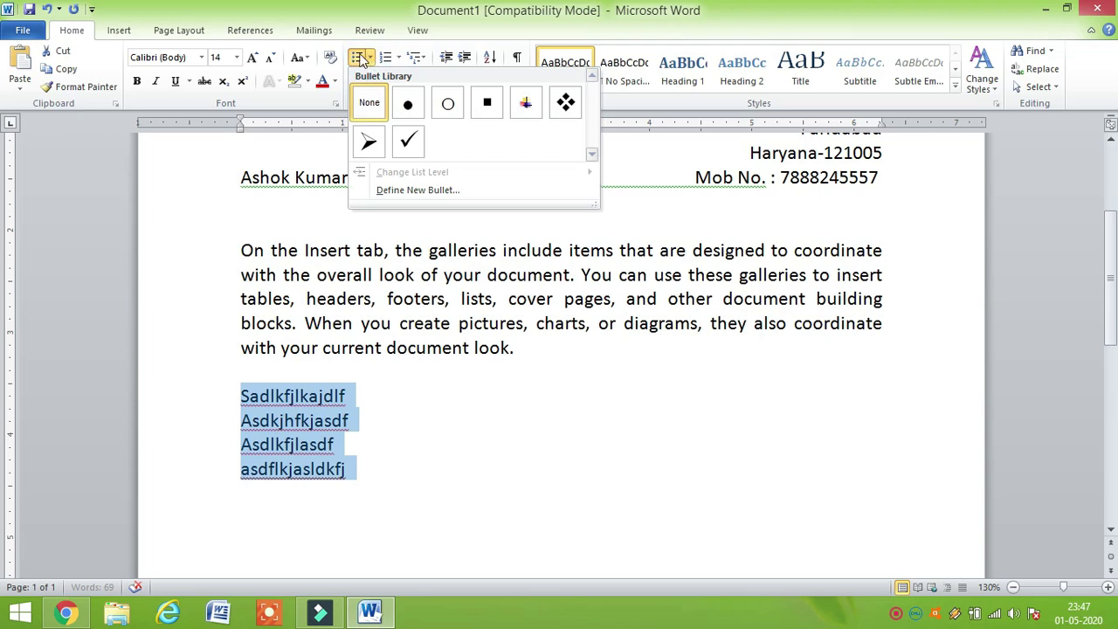
pyautogui.click(358, 57)
# In Define New Bullet's symbol picker, change the symbol font to Webdings
pyautogui.click(370, 57)
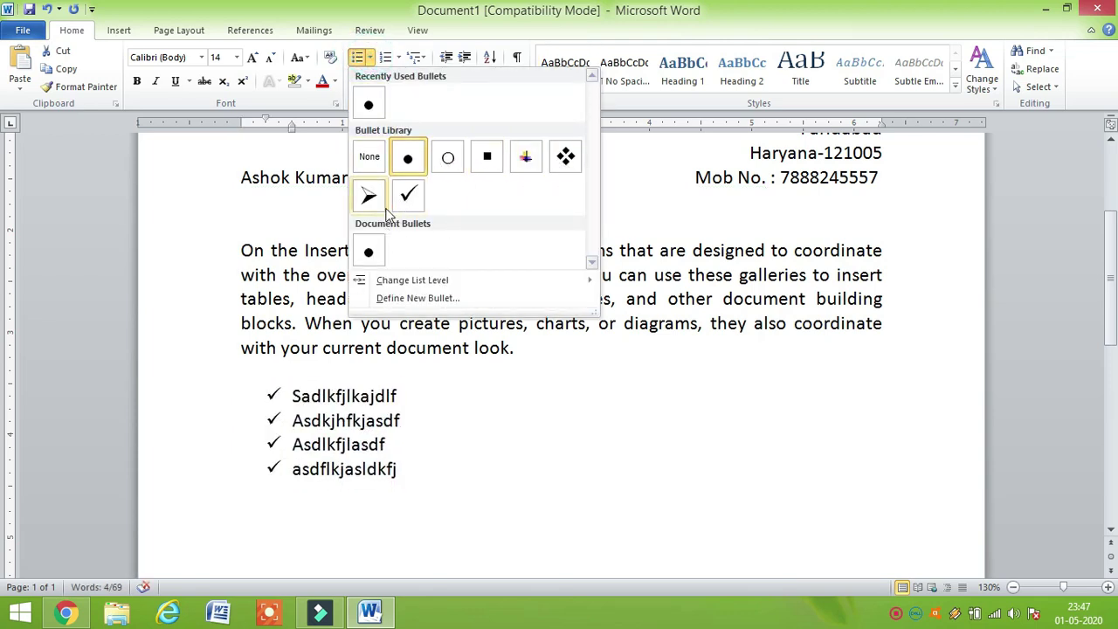
pyautogui.click(418, 300)
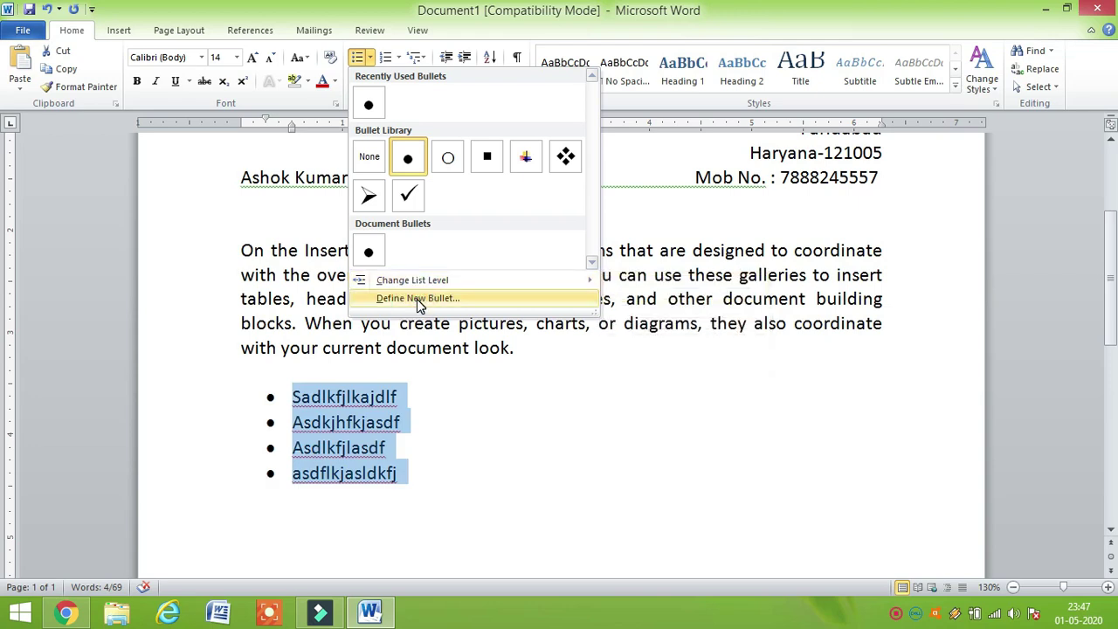
pyautogui.click(494, 196)
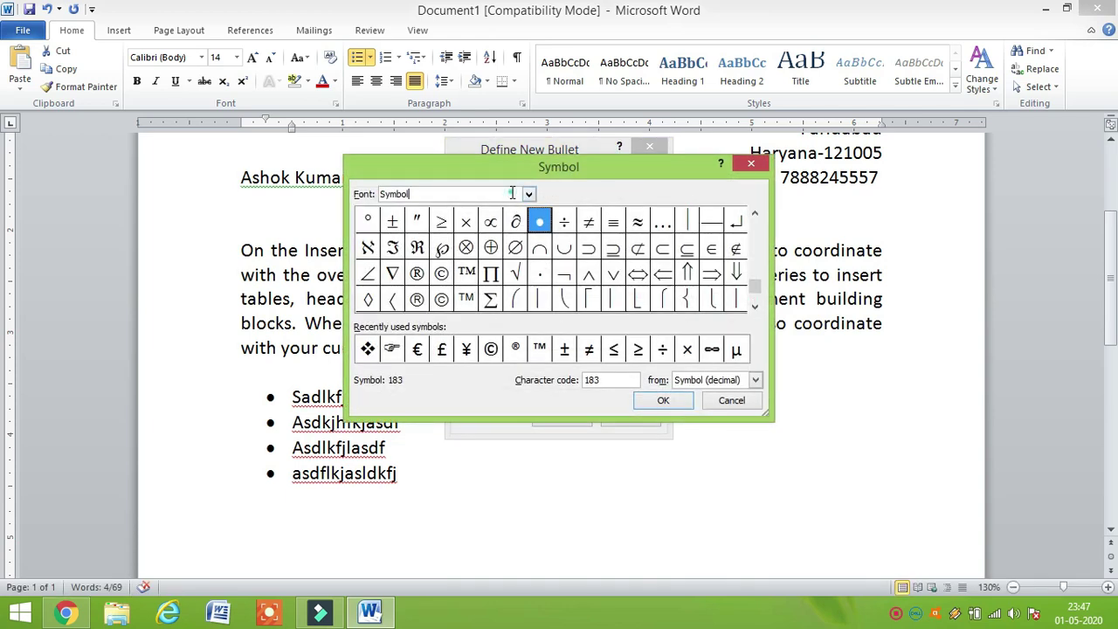
pyautogui.click(528, 193)
pyautogui.write('w')
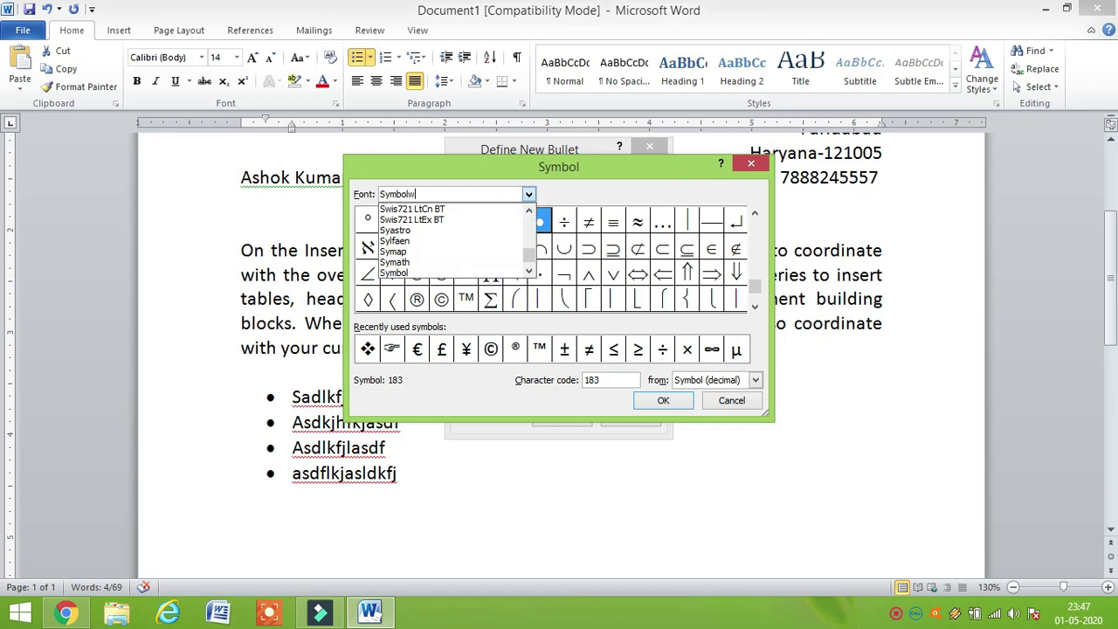
pyautogui.doubleClick(478, 196)
pyautogui.write('w')
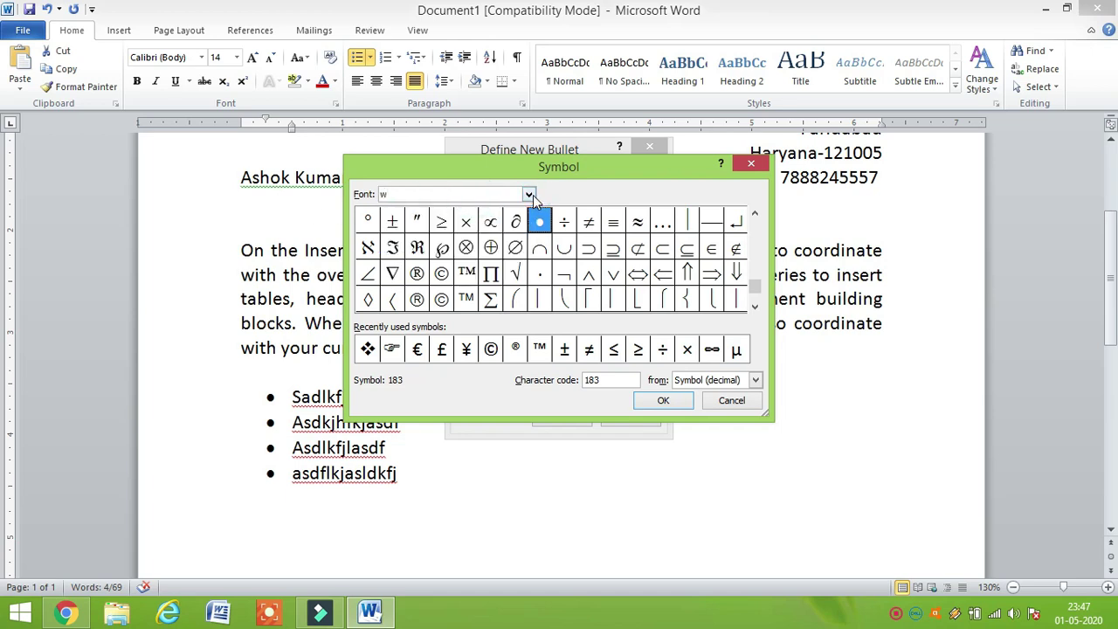
pyautogui.click(530, 196)
pyautogui.click(443, 276)
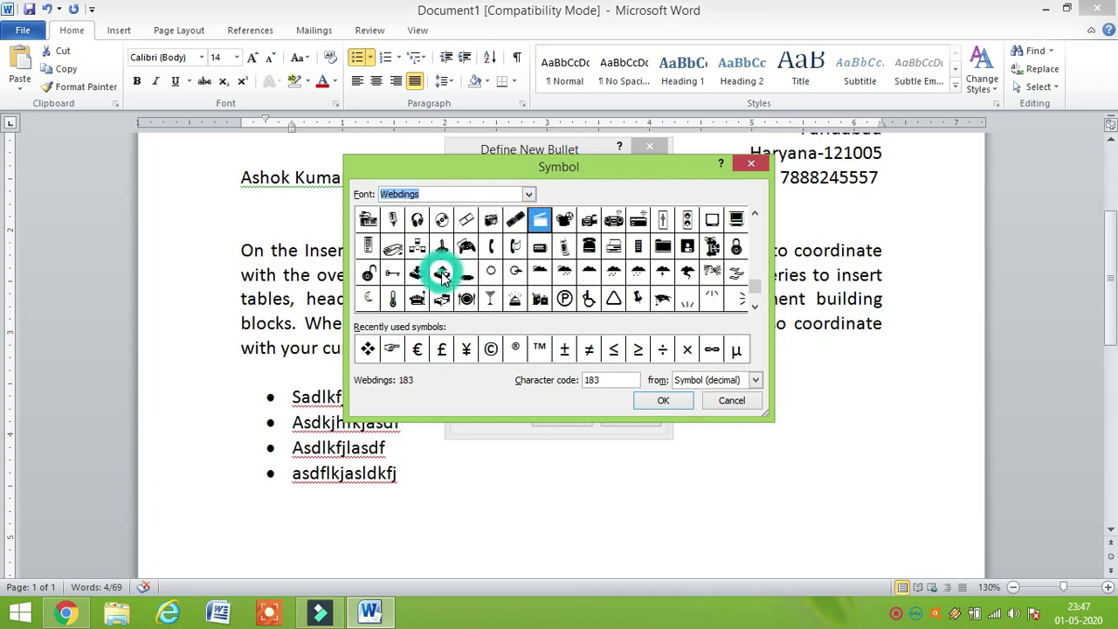
# Switch the symbol font to Wingdings and apply the right-arrow (code 216) as the bullet
pyautogui.click(529, 194)
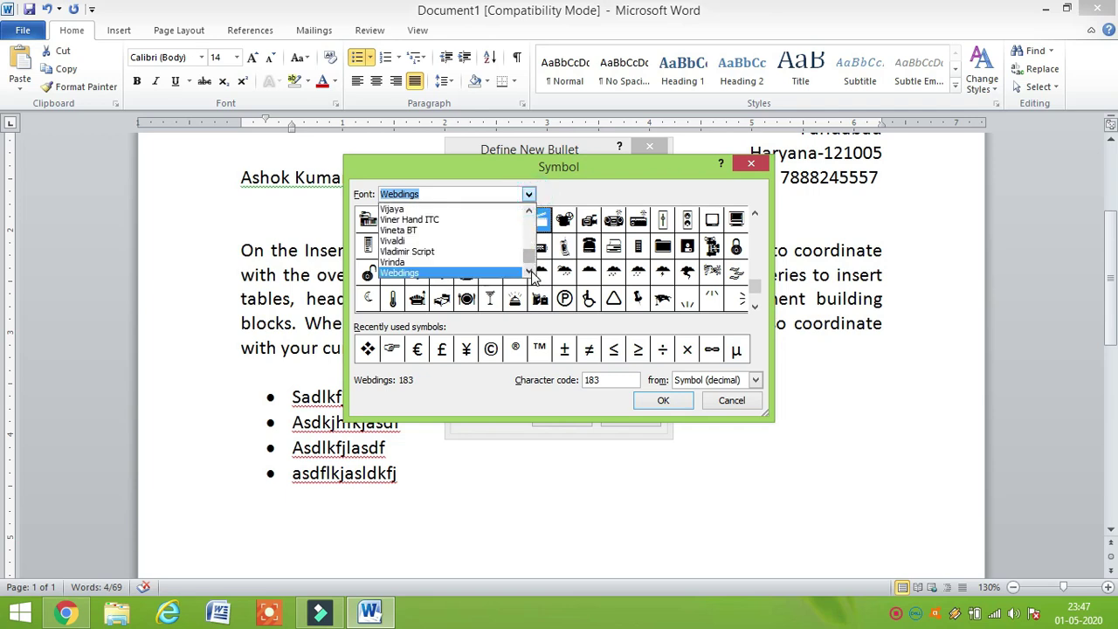
pyautogui.click(529, 272)
pyautogui.click(530, 273)
pyautogui.click(530, 273)
pyautogui.click(529, 273)
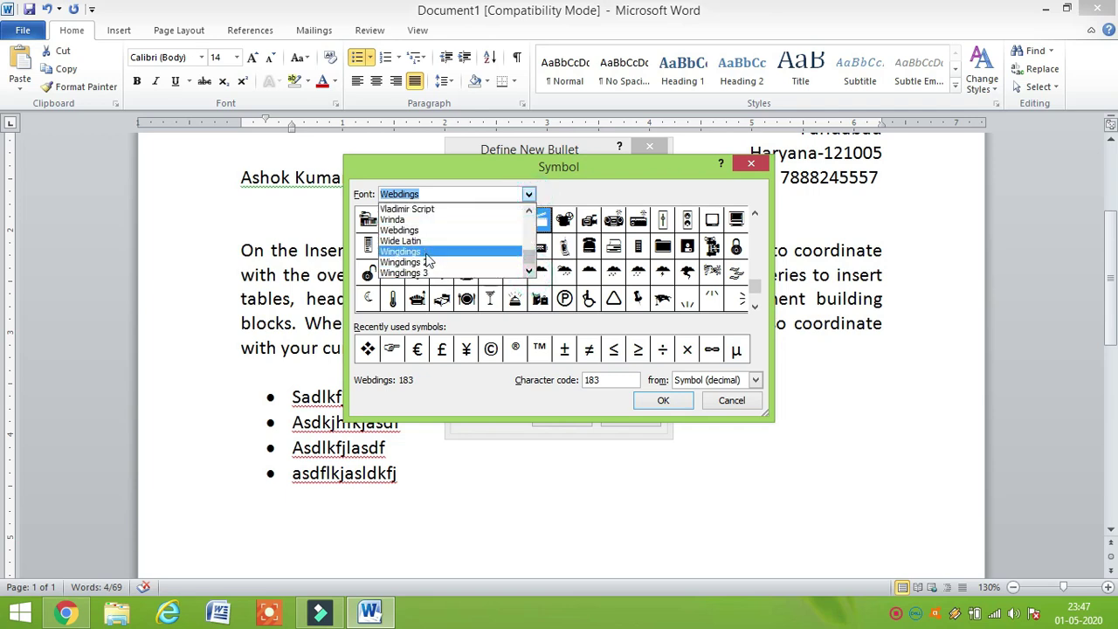
pyautogui.click(428, 253)
pyautogui.click(565, 273)
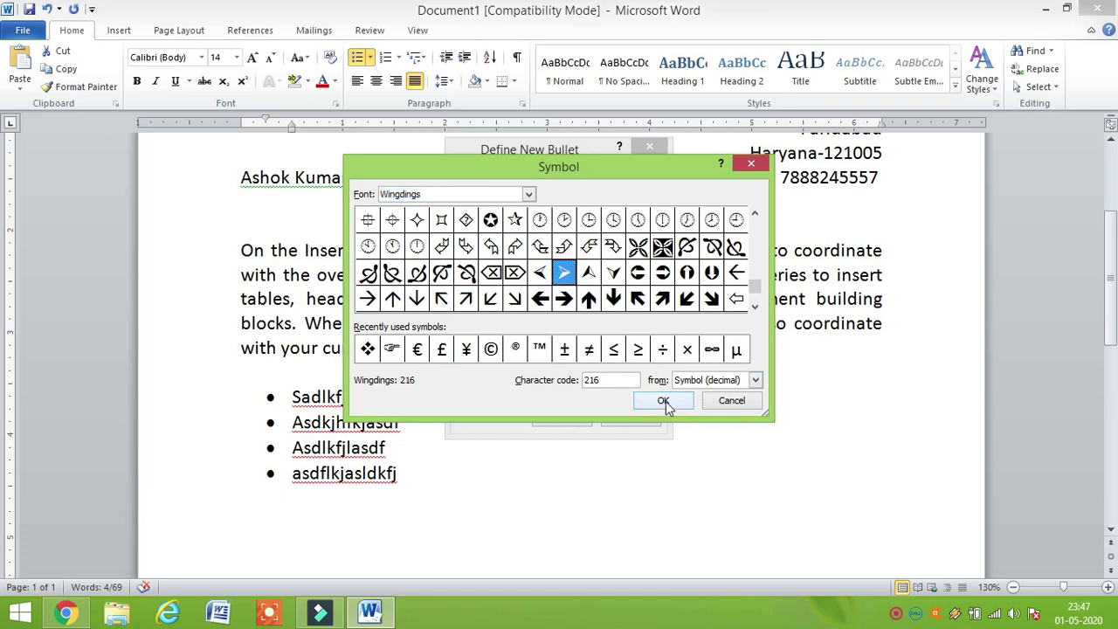
pyautogui.click(663, 401)
pyautogui.click(580, 422)
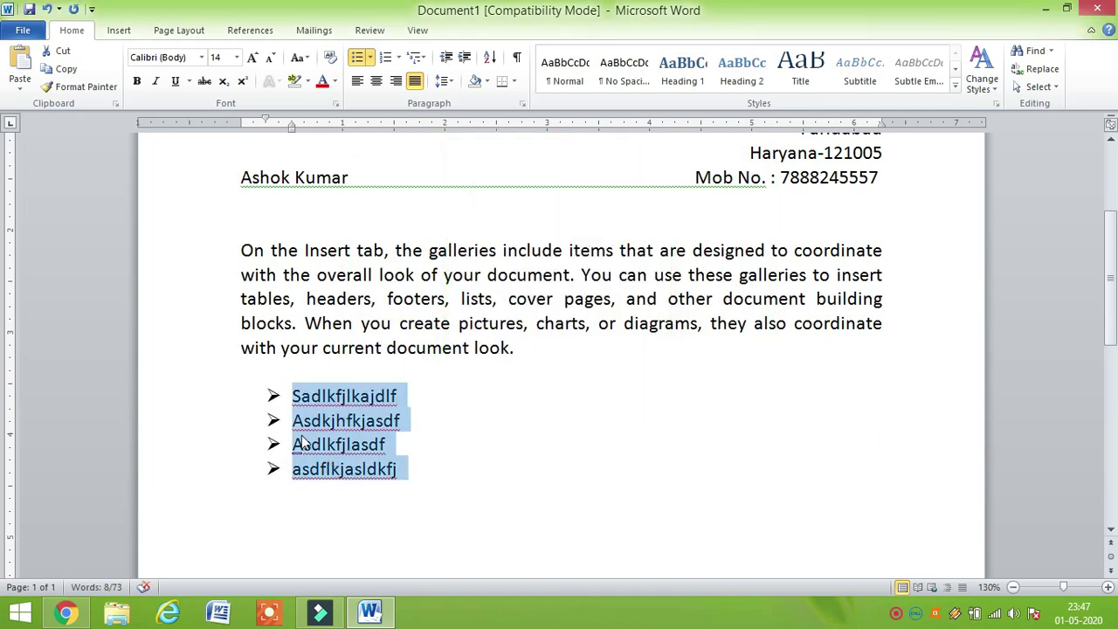
# Renumber the four list items with lowercase roman numerals i. to iv
pyautogui.click(398, 56)
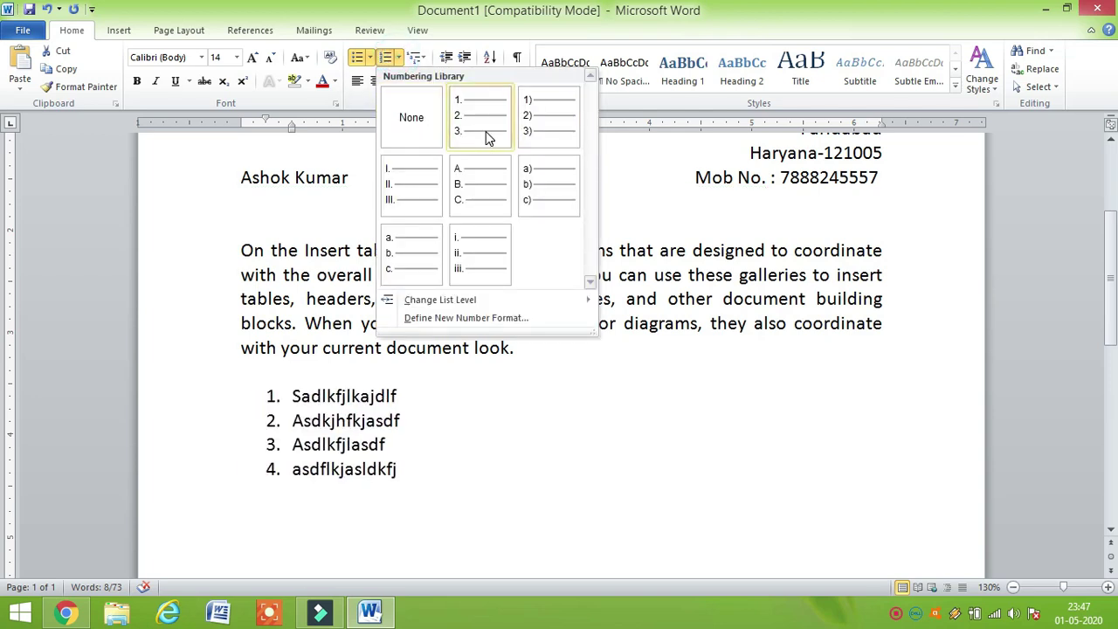
pyautogui.click(469, 267)
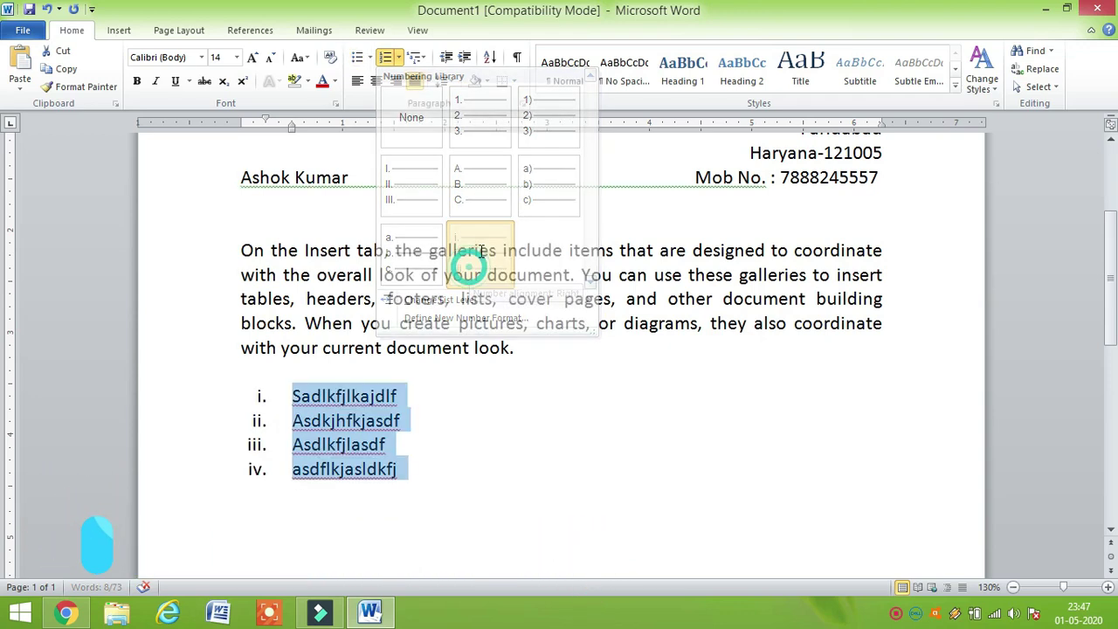
pyautogui.click(426, 57)
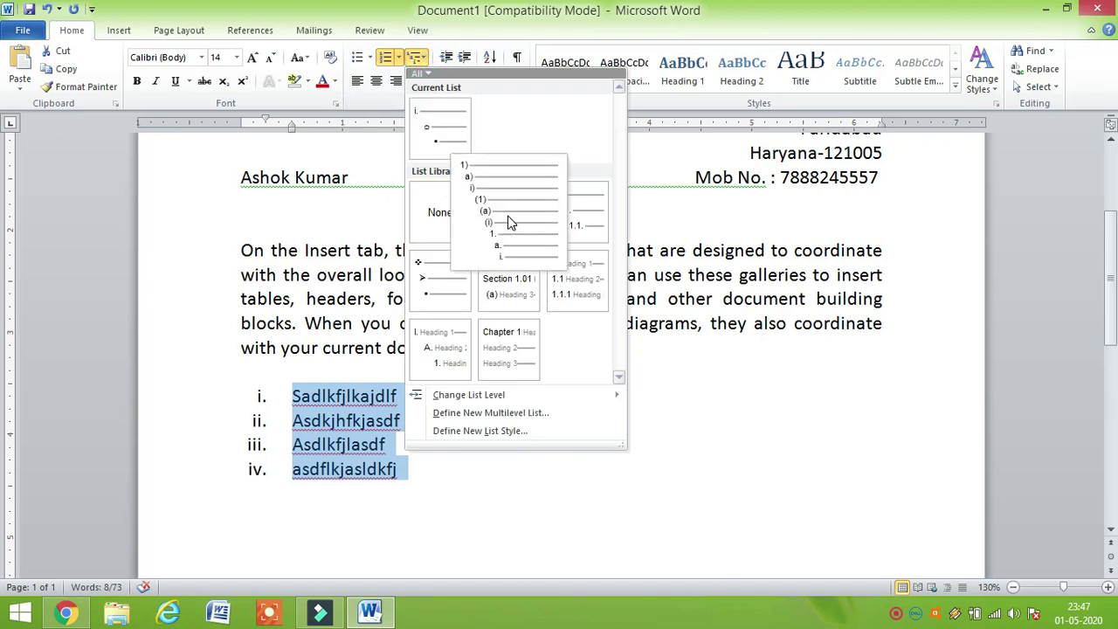
pyautogui.click(624, 514)
pyautogui.moveTo(623, 514); pyautogui.dragTo(180, 138)
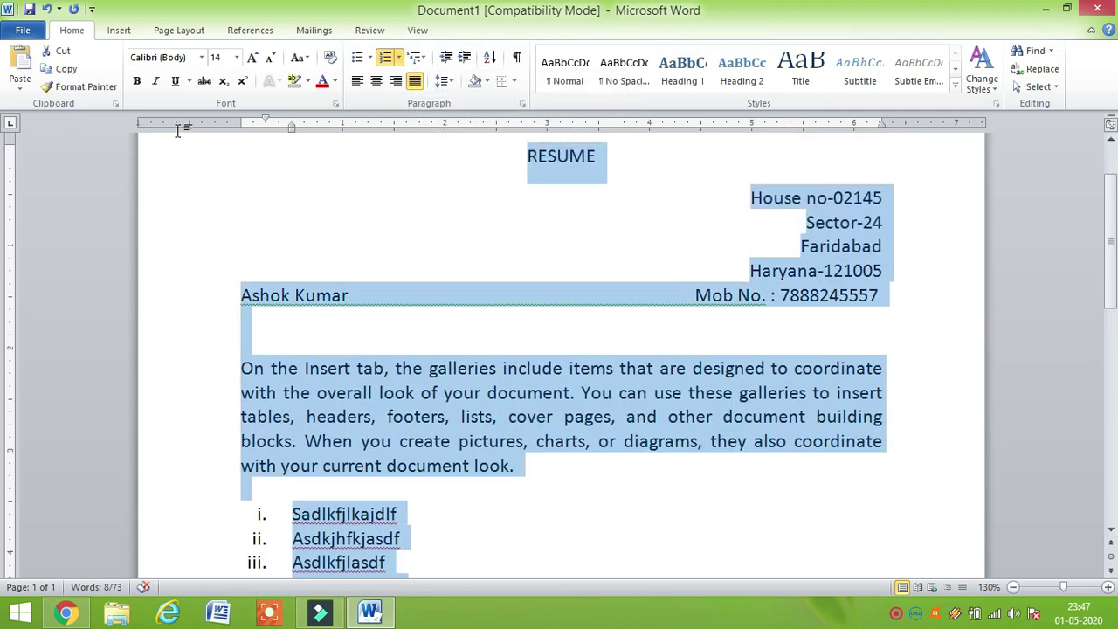
# Clear the document and start a 1) a) i) multilevel list with a first dummy-text item
pyautogui.press('Delete')
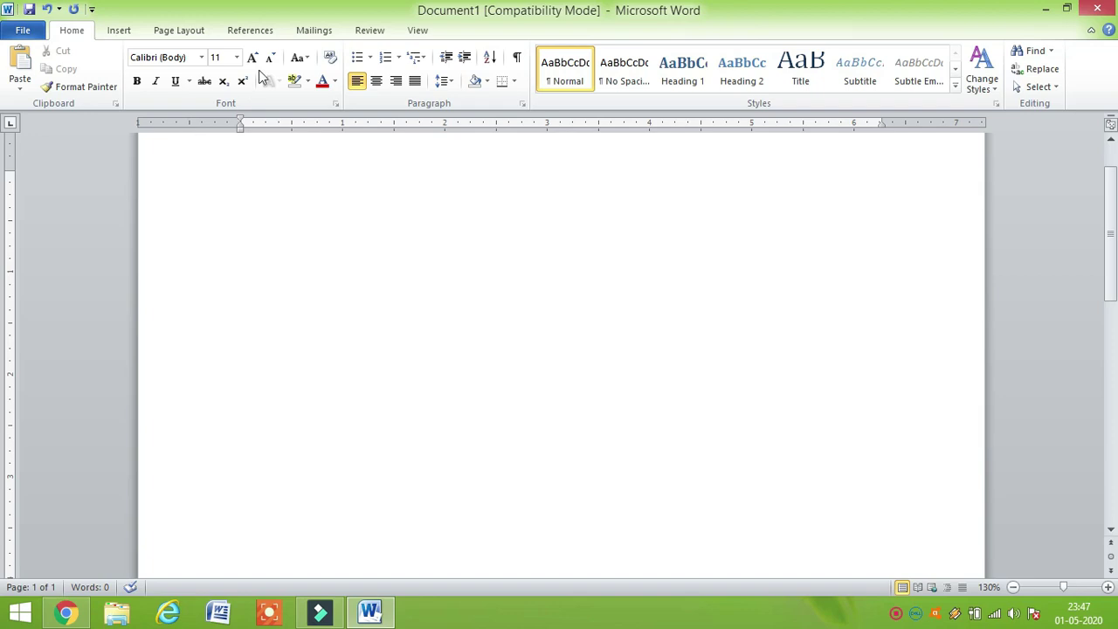
pyautogui.click(417, 57)
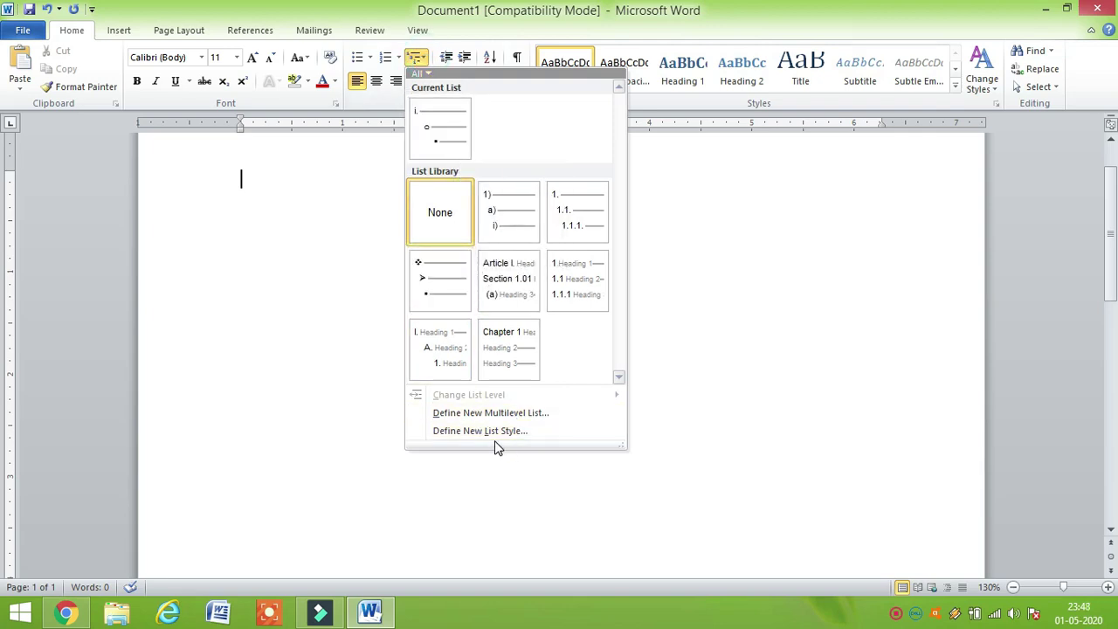
pyautogui.click(507, 217)
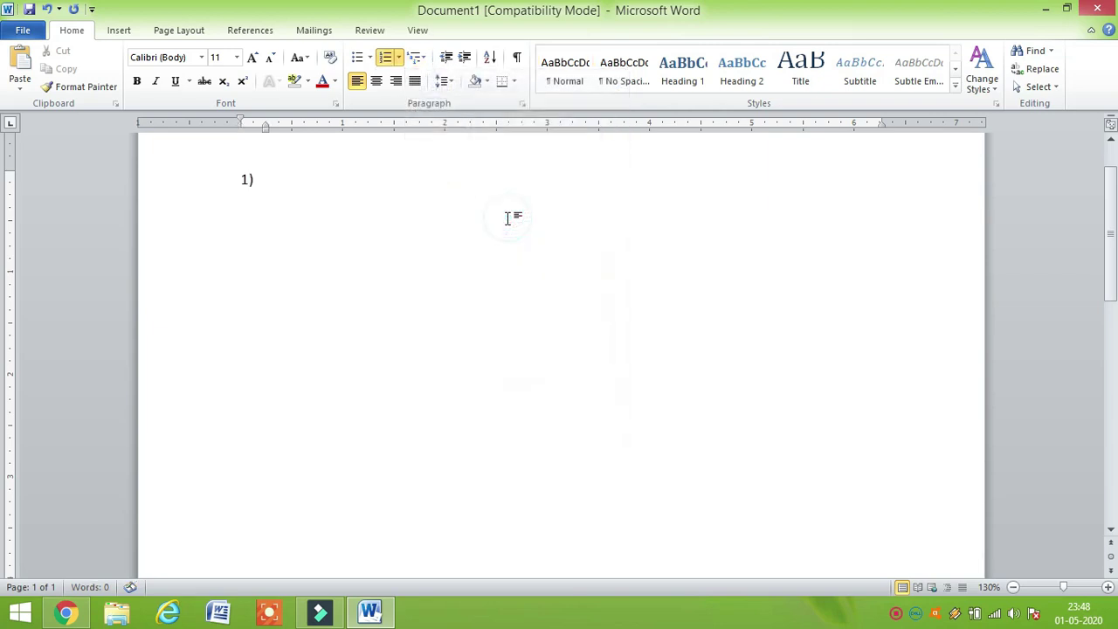
pyautogui.write('Klfalksd lfkjasdlfkj lak')
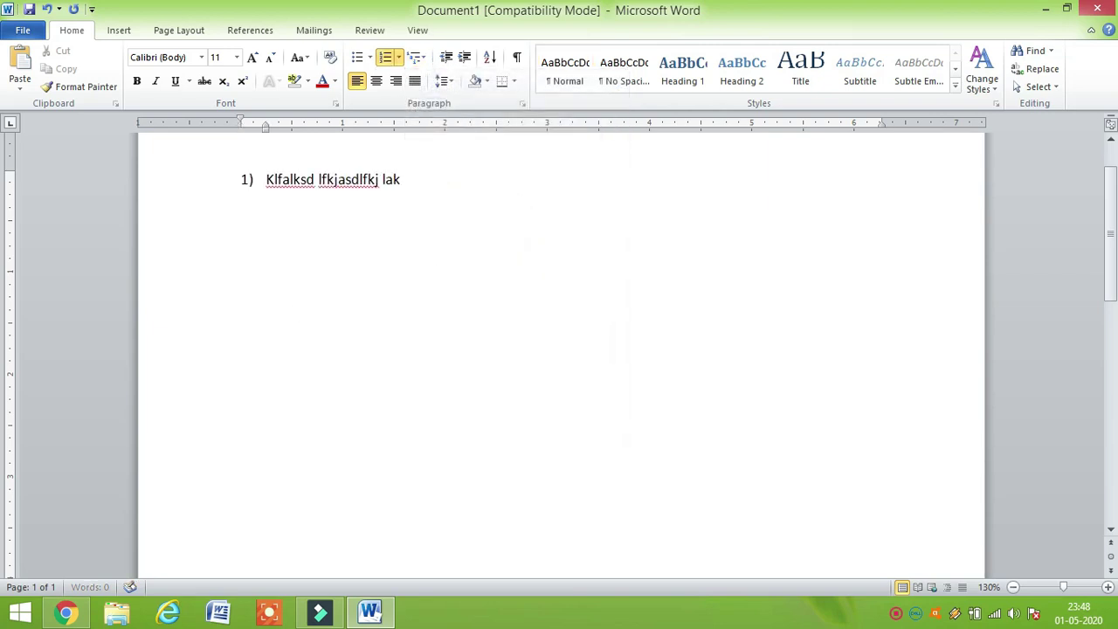
pyautogui.write('jdfl kajsldfk jlakjdfl kajldfkj lakjdfl kjaldfkj lakj')
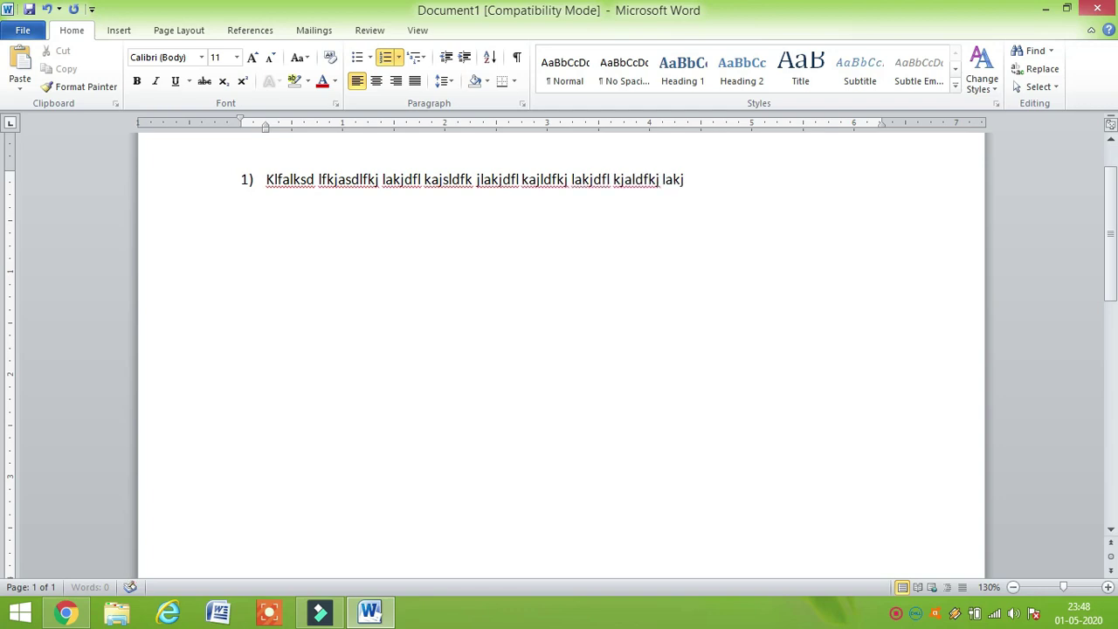
pyautogui.write('fldk jaldfkjalkjdfl a')
pyautogui.press('Return')
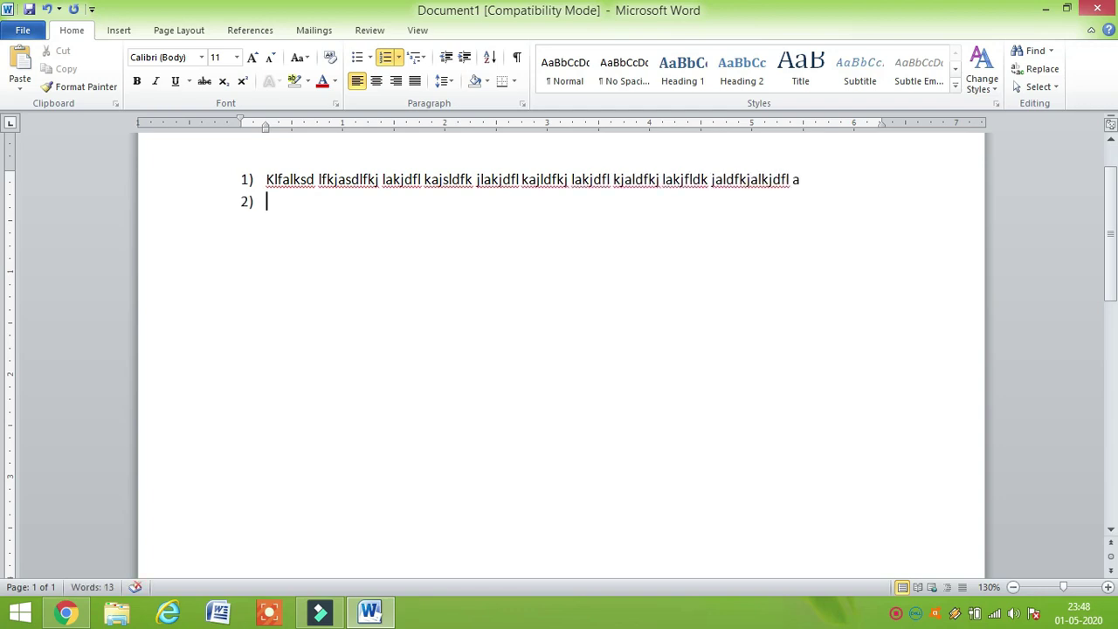
# Add lettered sub-items a) to d) under item 1, then return to the main level
pyautogui.press('Tab')
pyautogui.write('sasd')
pyautogui.press('Return')
pyautogui.write('fsdlkfjasd')
pyautogui.press('Return')
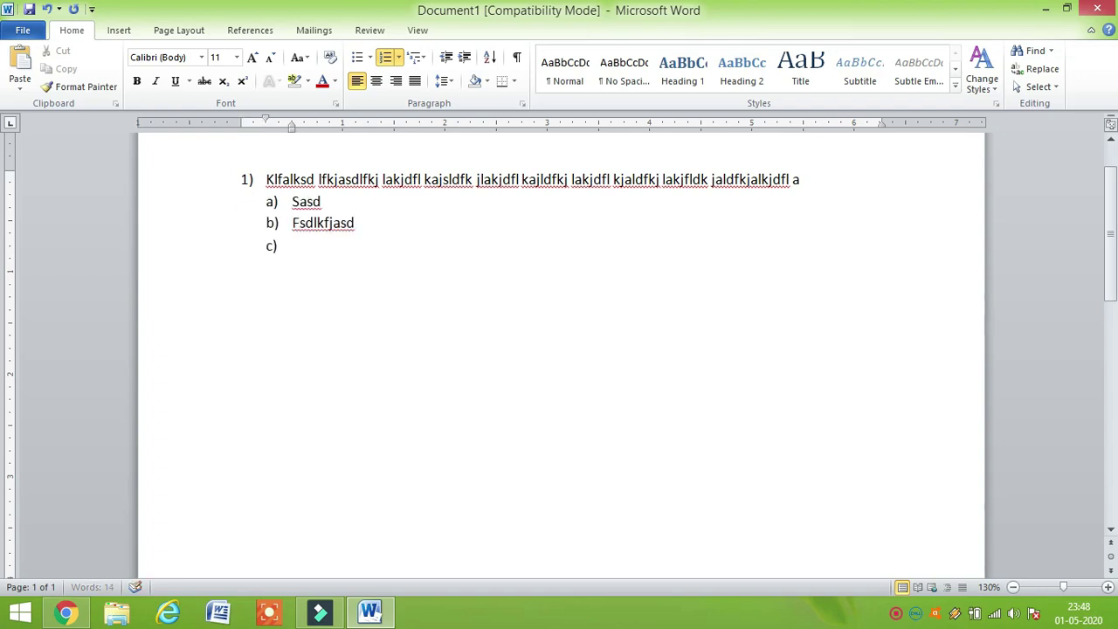
pyautogui.press('Return')
pyautogui.write('fasldfj')
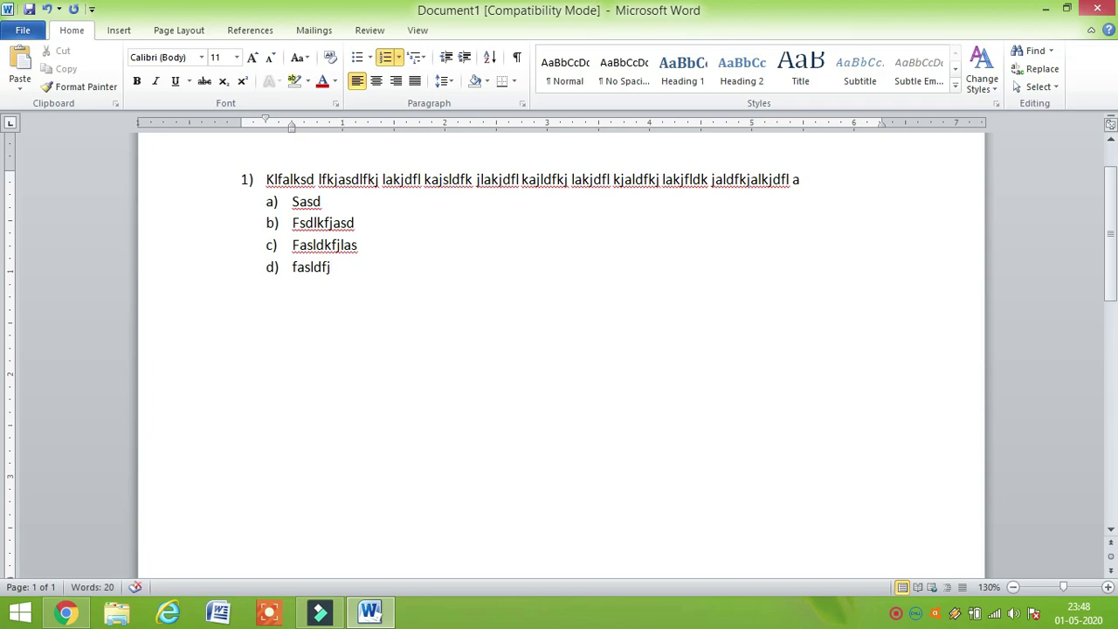
pyautogui.press('Return')
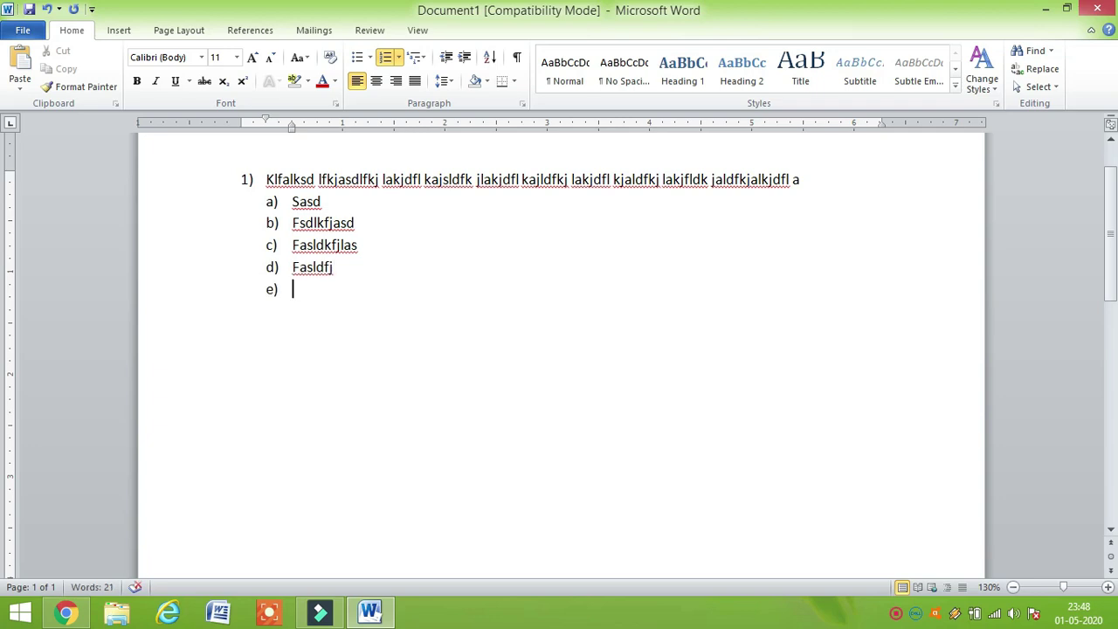
pyautogui.press('Return')
pyautogui.press('BackSpace')
# Type item 2 with its four lettered sub-items a) to d), then select the whole list
pyautogui.write('2')
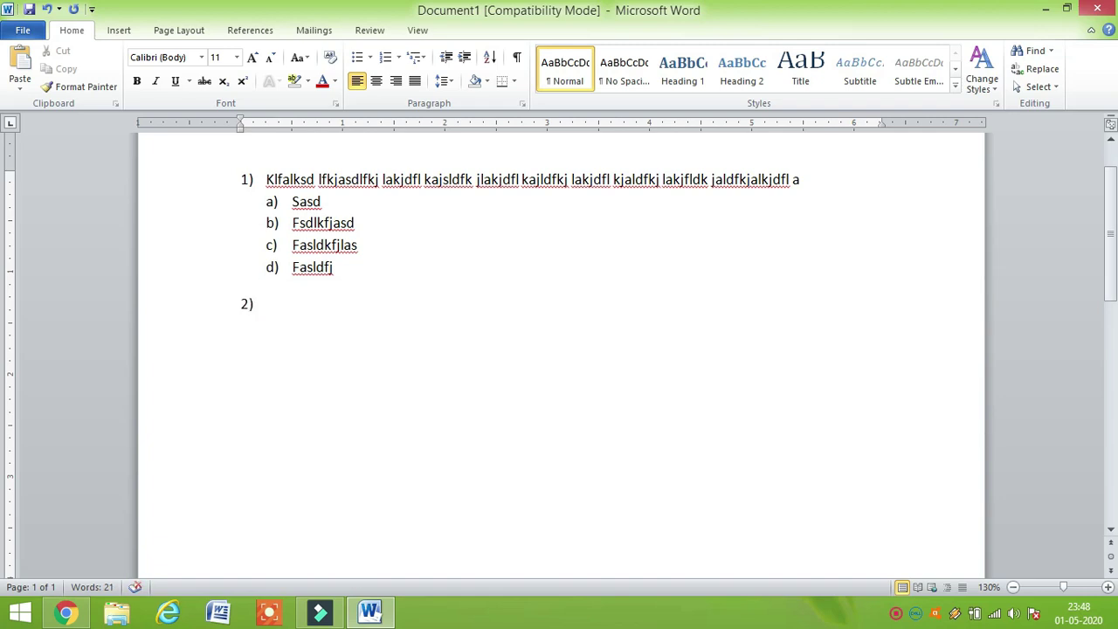
pyautogui.write(' dlfkjalk jflskjadfl kjalsdkj')
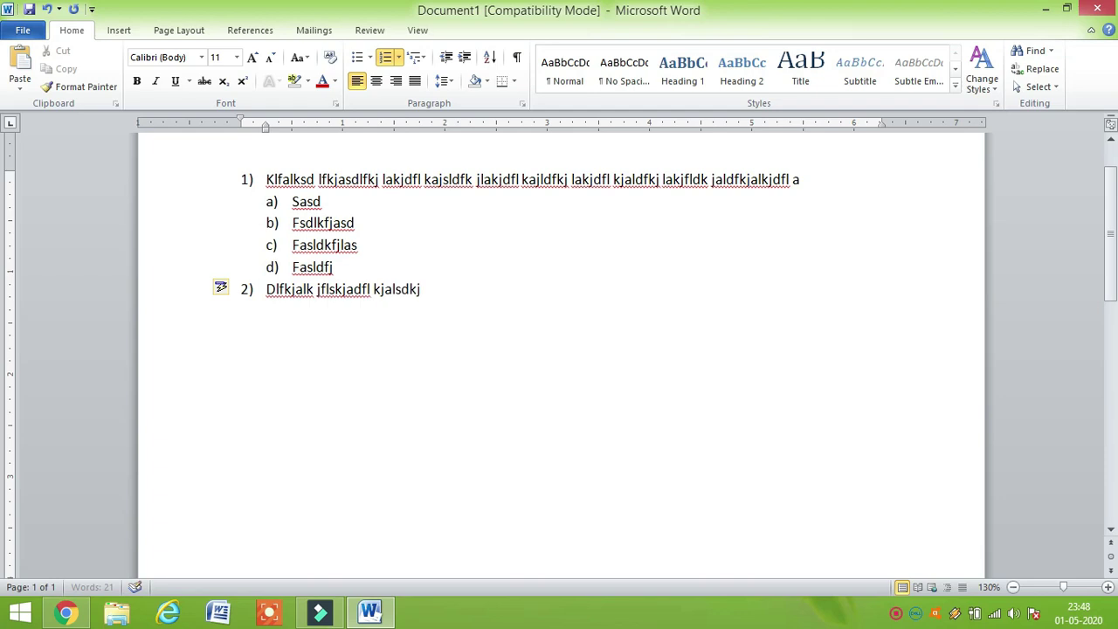
pyautogui.write('f lkasjdfl kjasldkfj lksajdfl kjasdlfk jalsdkjfl kasj')
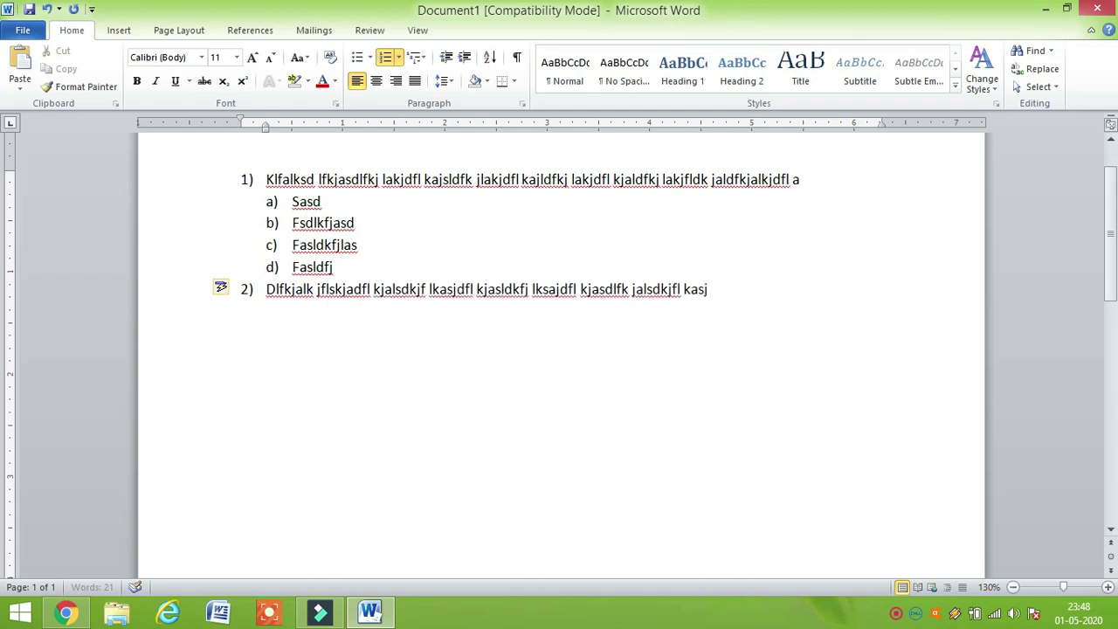
pyautogui.write('dflk jasldfkj laskdjlf')
pyautogui.press('Return')
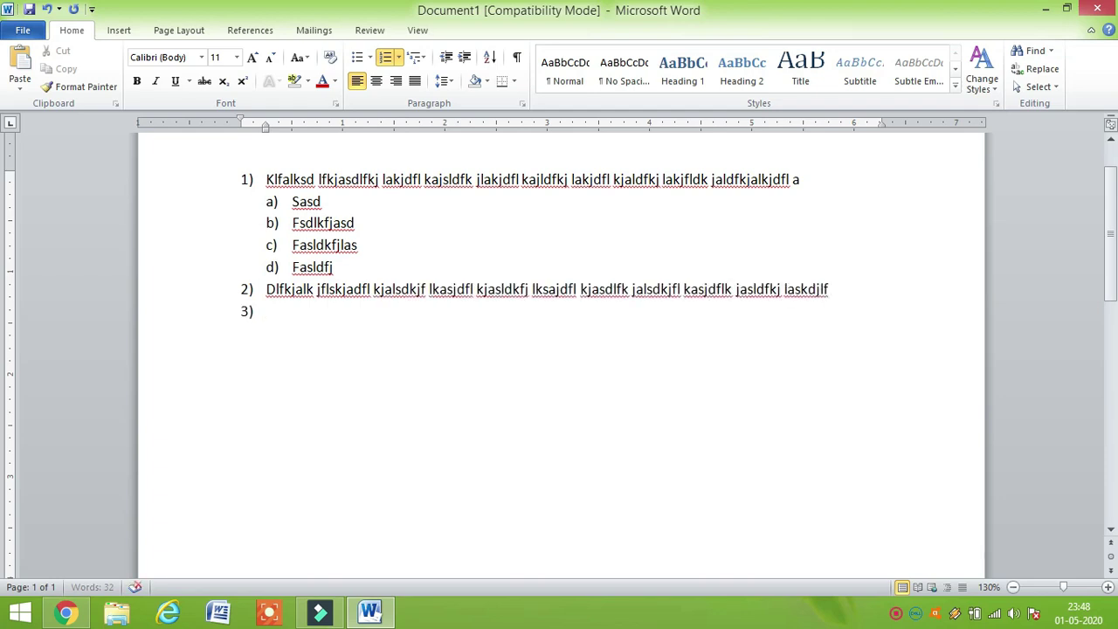
pyautogui.press('Tab')
pyautogui.write('dlfjsldf')
pyautogui.press('Return')
pyautogui.write('sd')
pyautogui.press('Return')
pyautogui.write('sdlfjds')
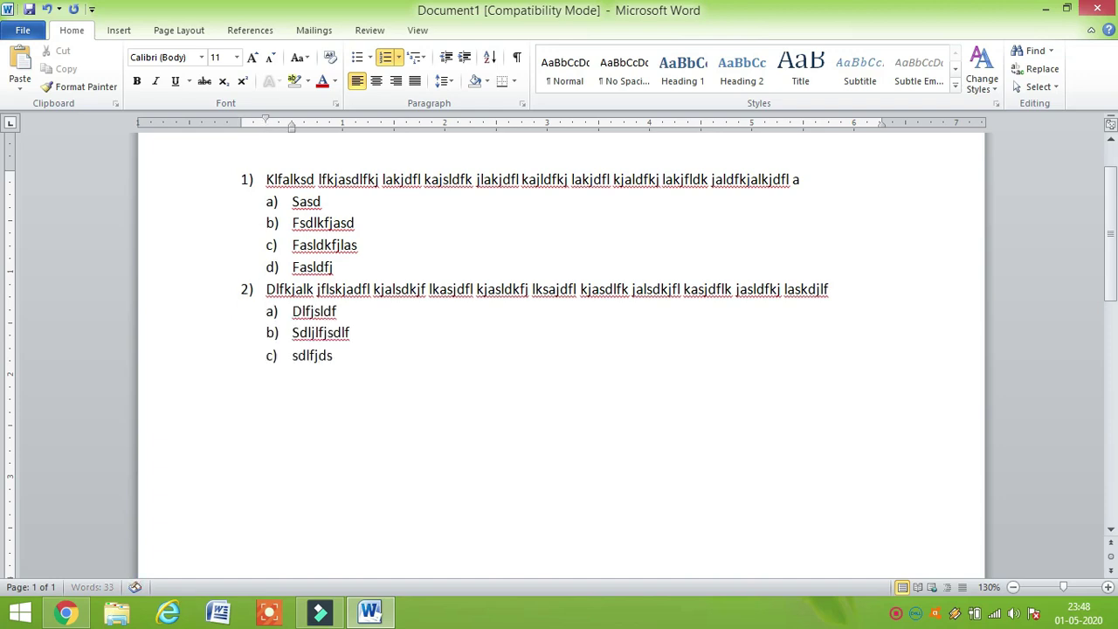
pyautogui.write('f')
pyautogui.press('Return')
pyautogui.write('dsflkkjsd')
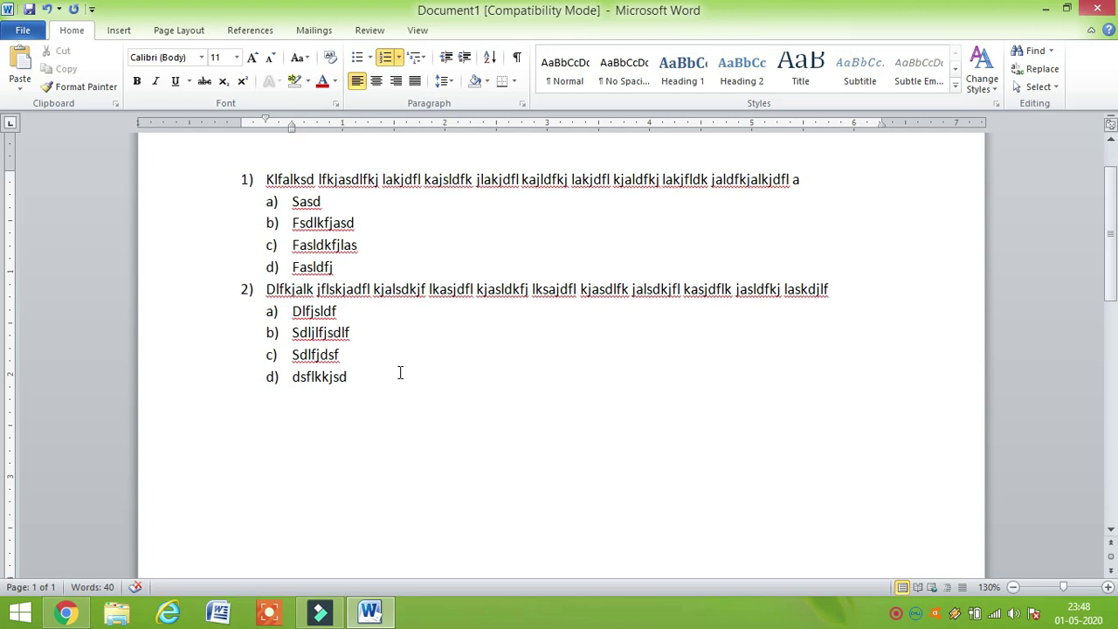
pyautogui.moveTo(393, 391); pyautogui.dragTo(232, 188)
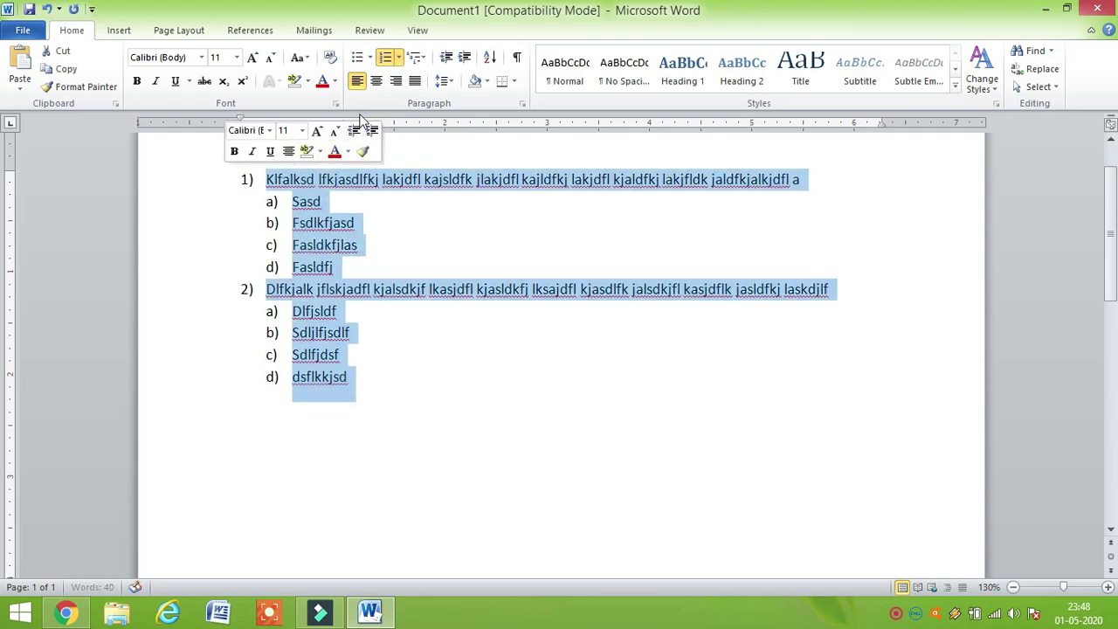
# Set the multilevel list to None to strip the 1) and a) numbering, then select all text
pyautogui.click(416, 57)
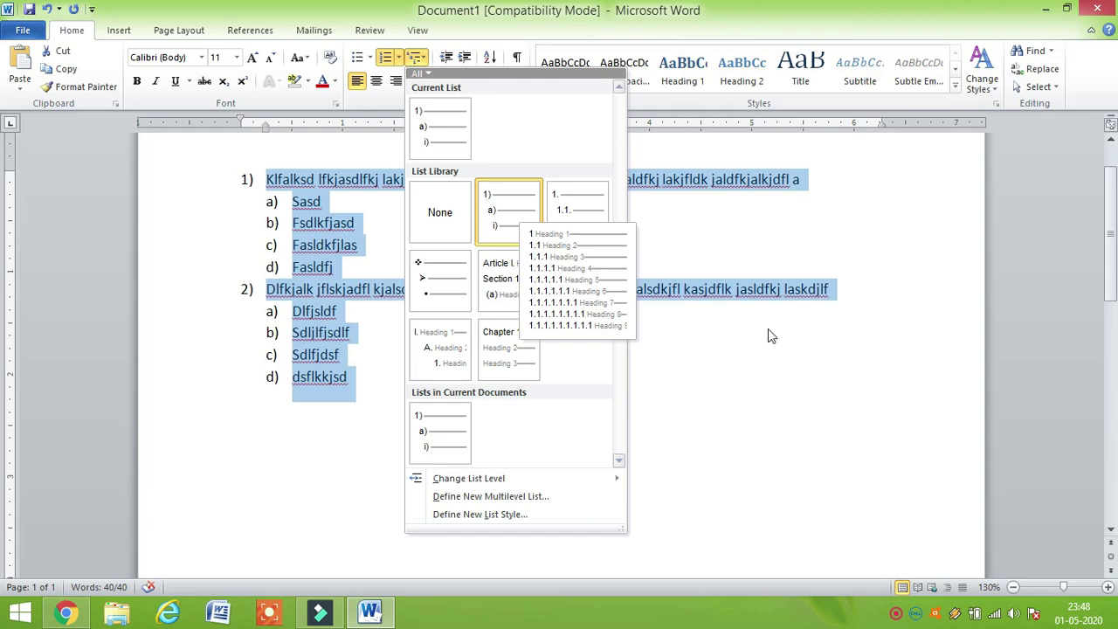
pyautogui.click(863, 408)
pyautogui.click(417, 59)
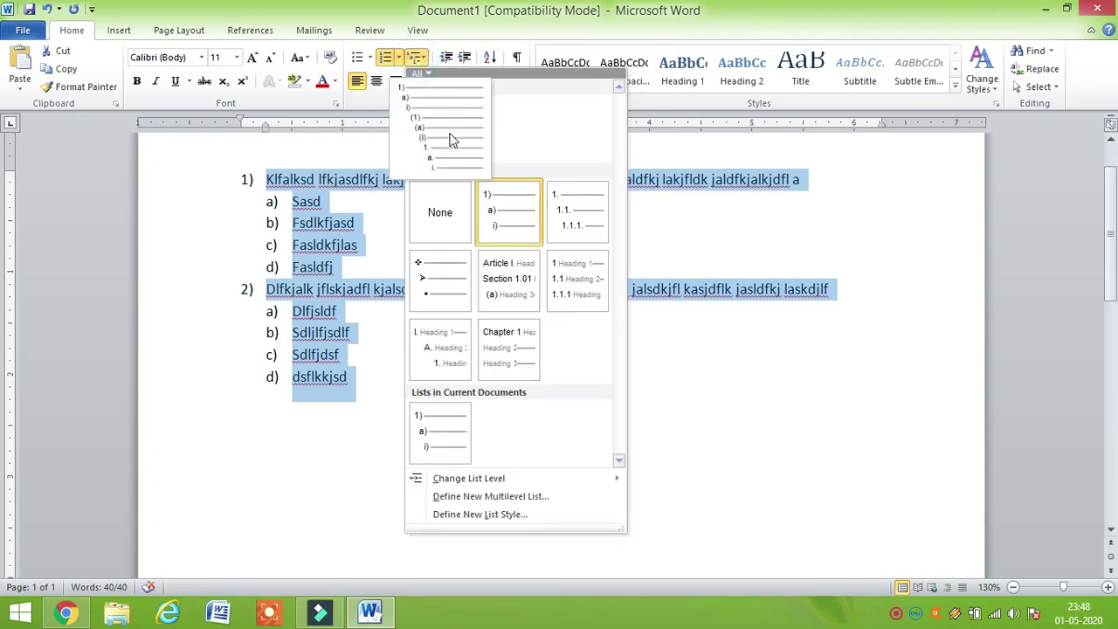
pyautogui.click(442, 209)
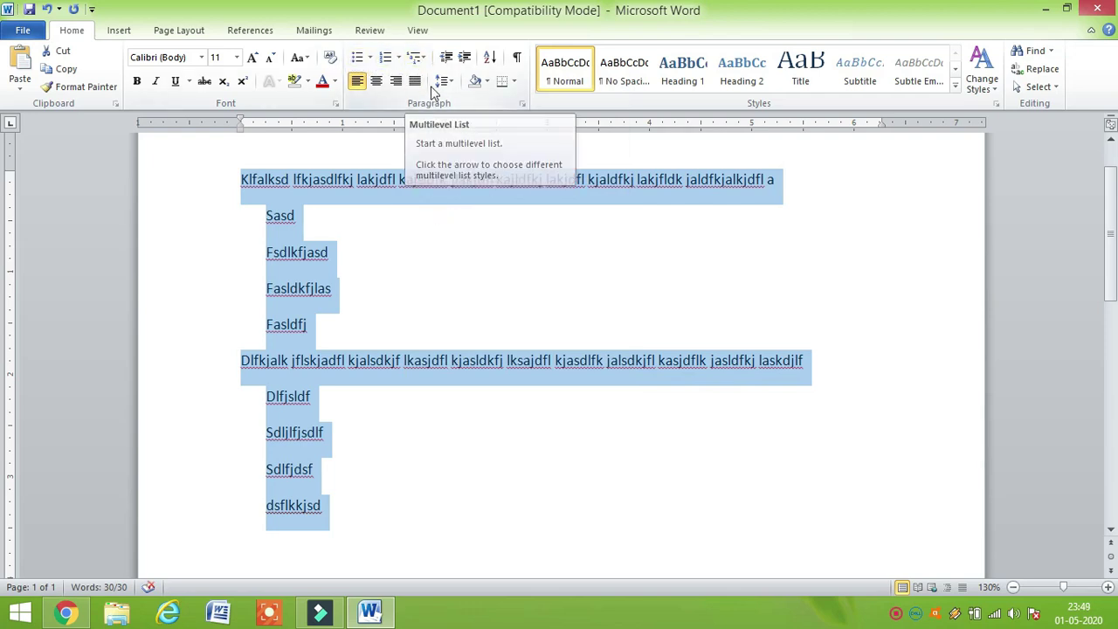
pyautogui.click(447, 82)
pyautogui.click(447, 82)
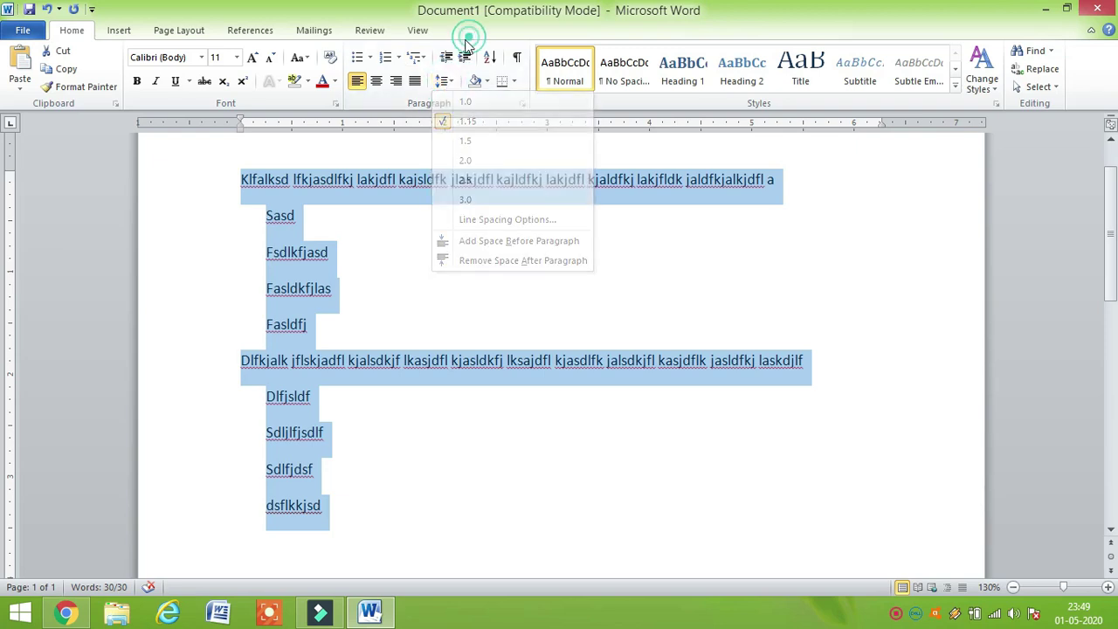
pyautogui.click(429, 480)
pyautogui.scroll(1, 429, 474)
pyautogui.hotkey('ctrl', 'a')
pyautogui.press('Delete')
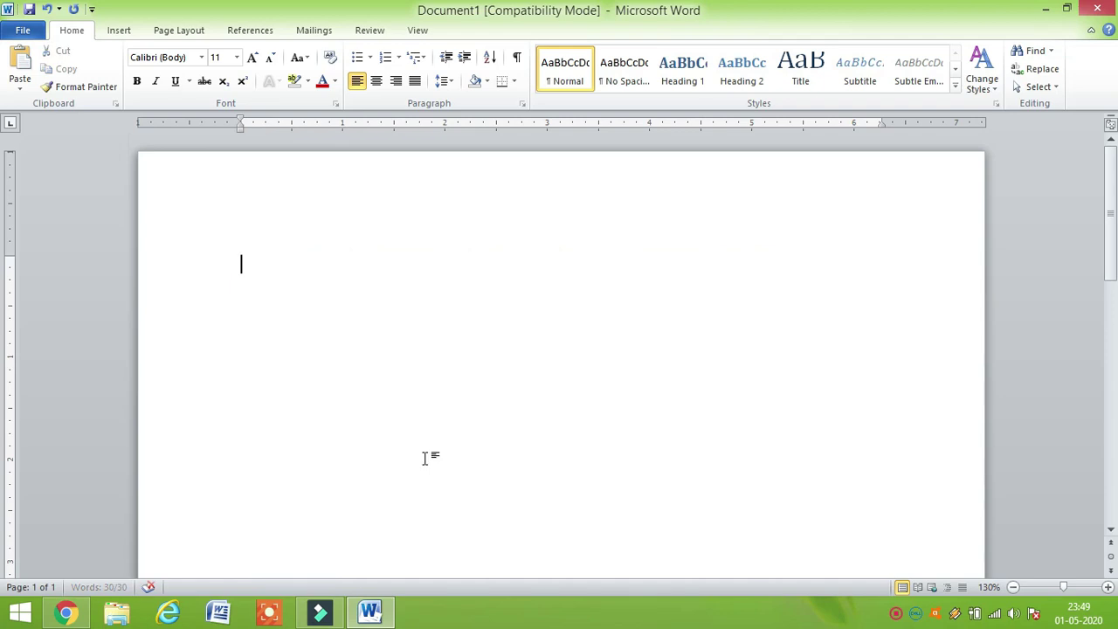
pyautogui.write('=ran')
pyautogui.write(')')
pyautogui.press('Return')
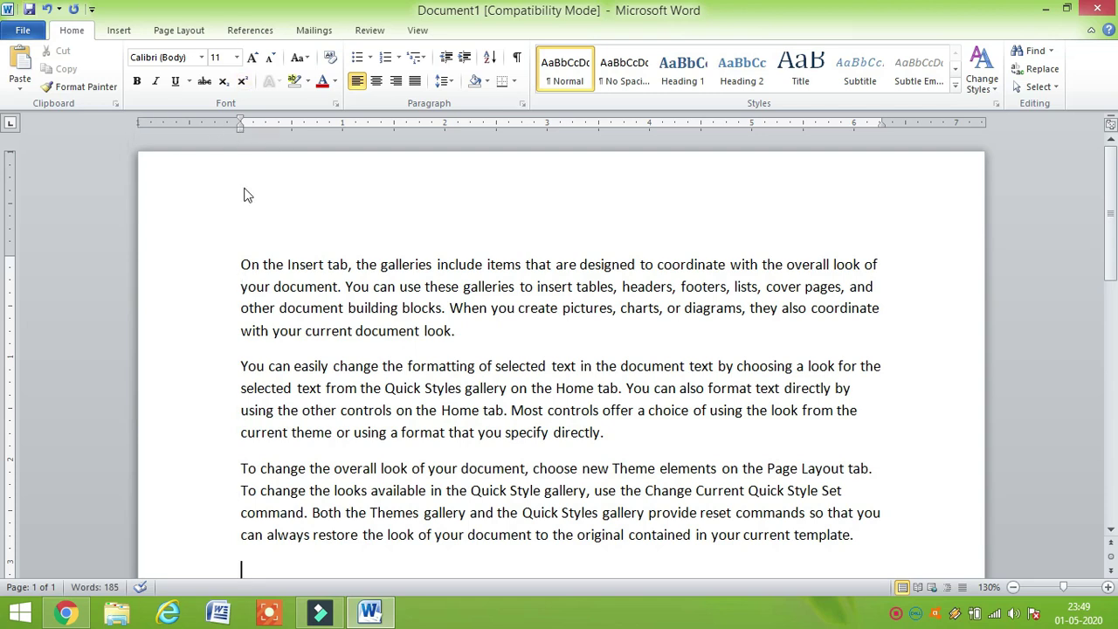
pyautogui.moveTo(224, 266); pyautogui.dragTo(234, 328)
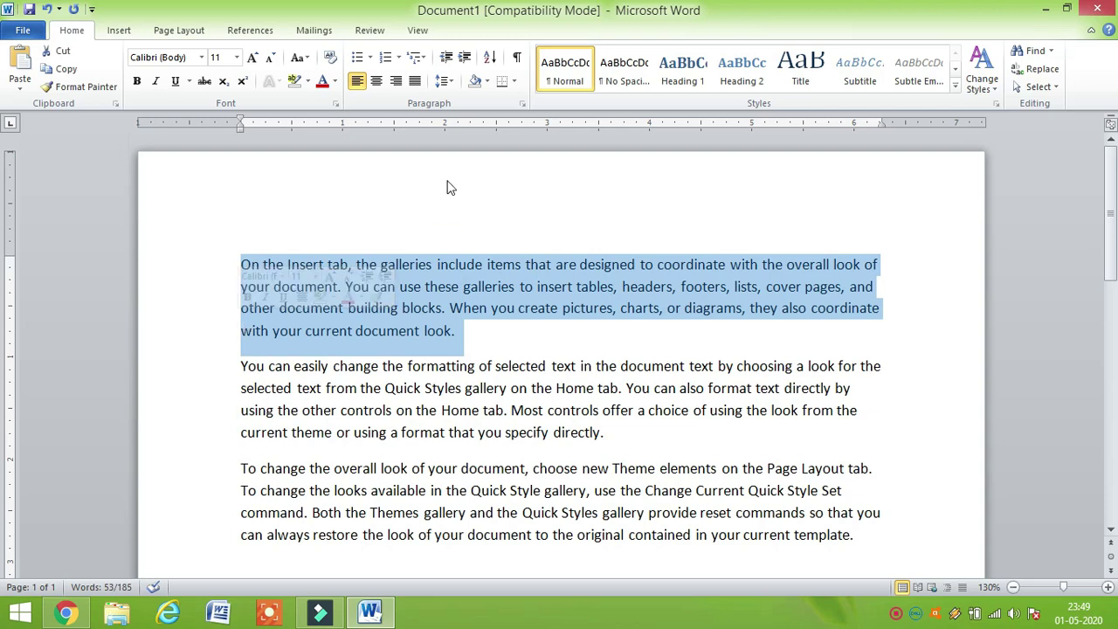
pyautogui.click(463, 59)
pyautogui.click(463, 59)
pyautogui.click(463, 59)
pyautogui.click(463, 59)
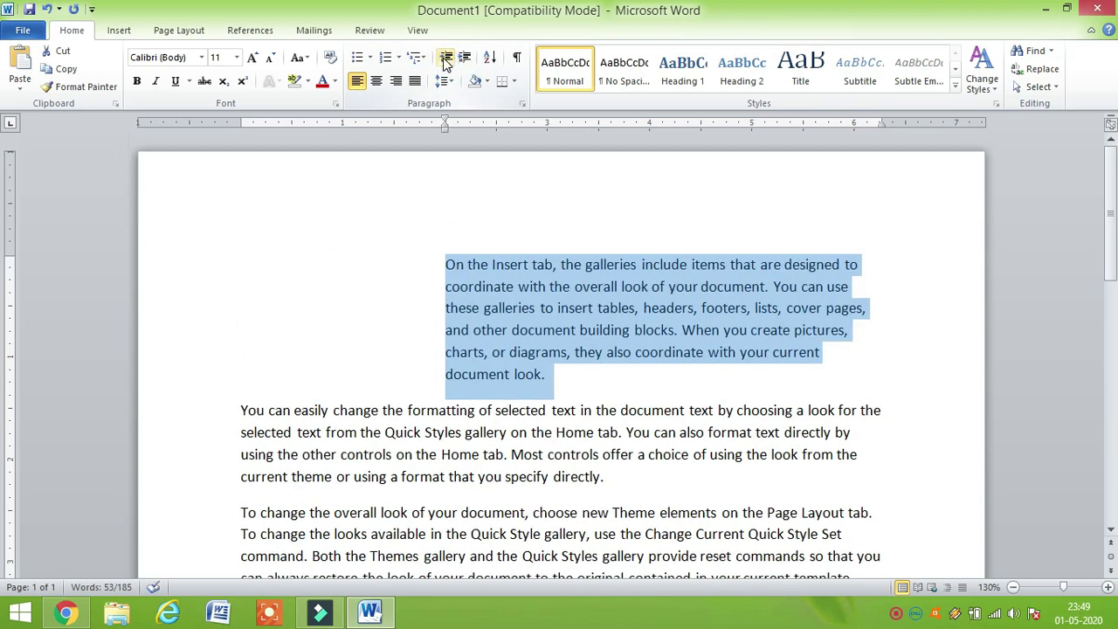
pyautogui.click(444, 59)
pyautogui.click(444, 60)
pyautogui.click(444, 60)
pyautogui.click(444, 60)
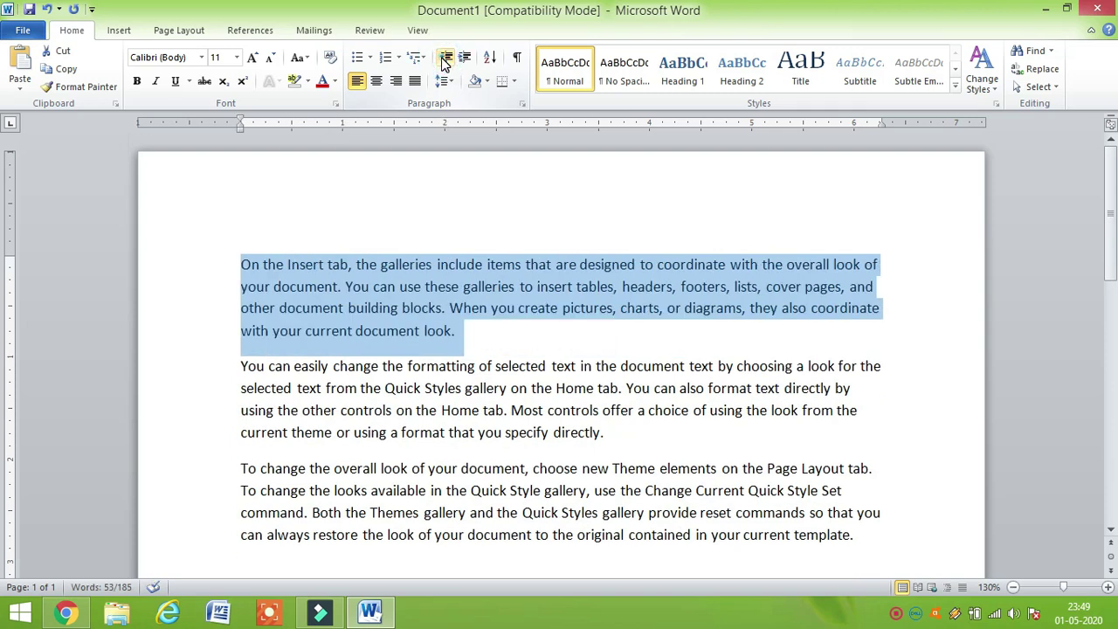
pyautogui.hotkey('ctrl', 'a')
pyautogui.press('Delete')
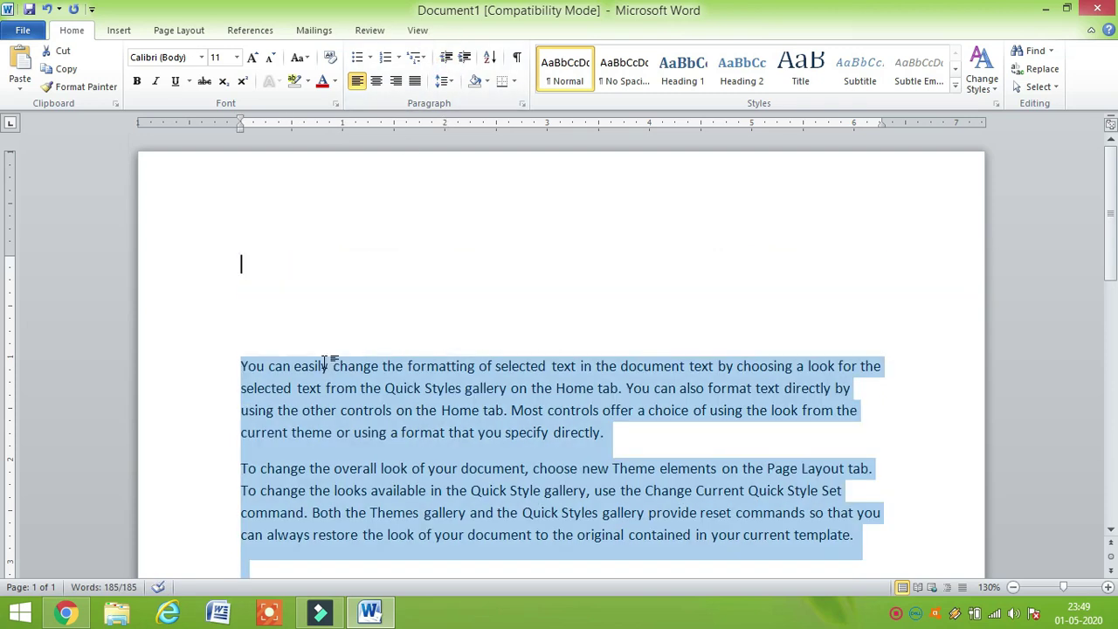
# Type the three-line postal address right-aligned, keep 1.0 spacing, then align it left
pyautogui.click(394, 80)
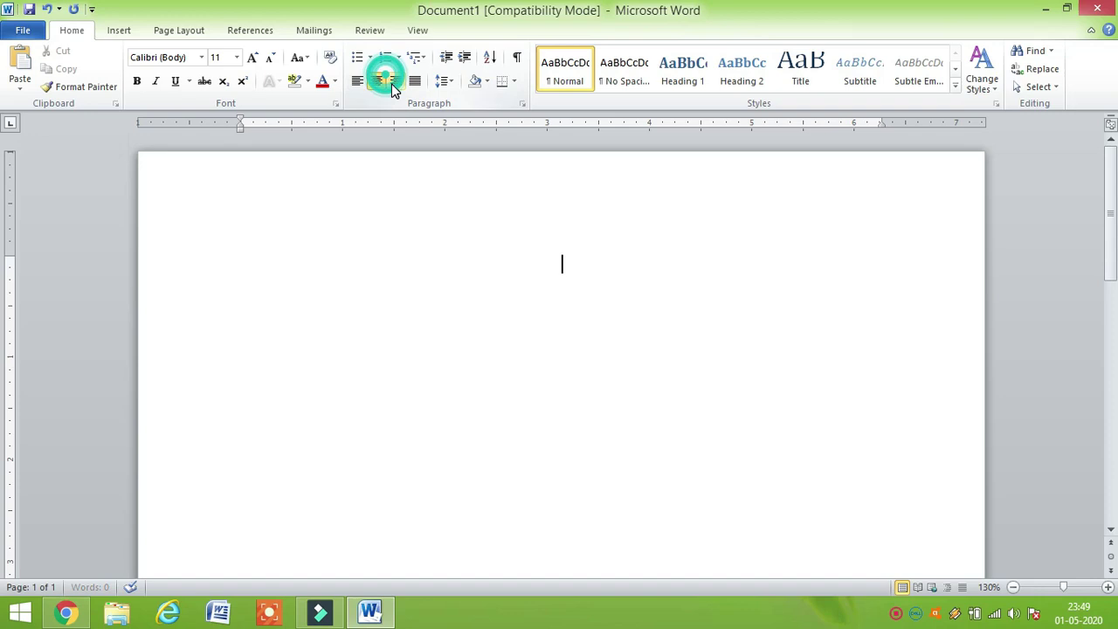
pyautogui.press('Return')
pyautogui.write('FAridabad')
pyautogui.press('Return')
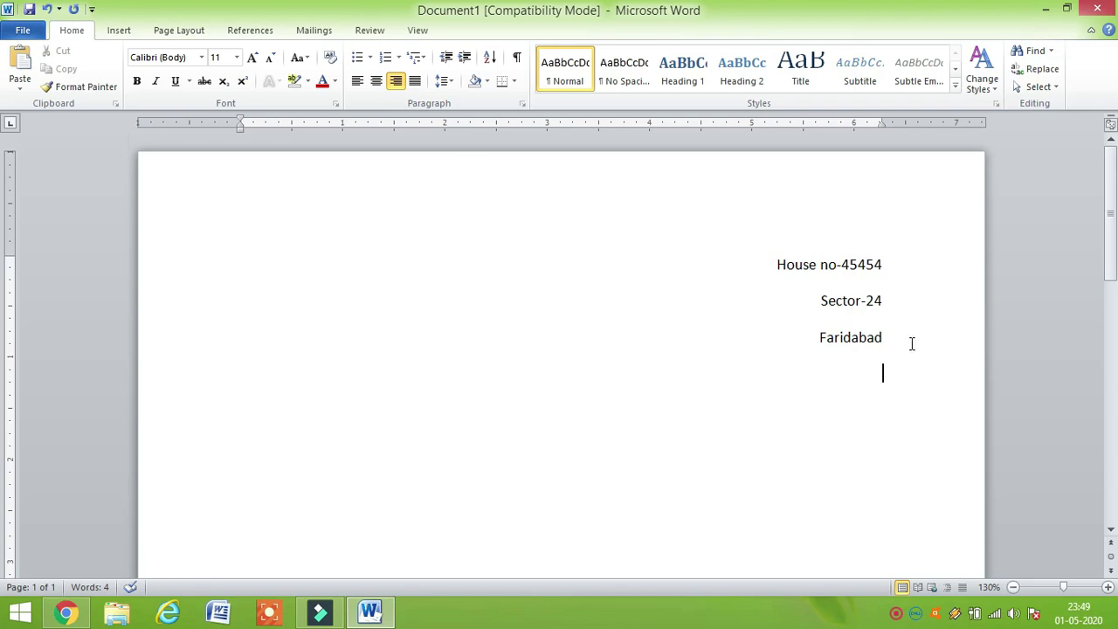
pyautogui.moveTo(882, 339); pyautogui.dragTo(760, 236)
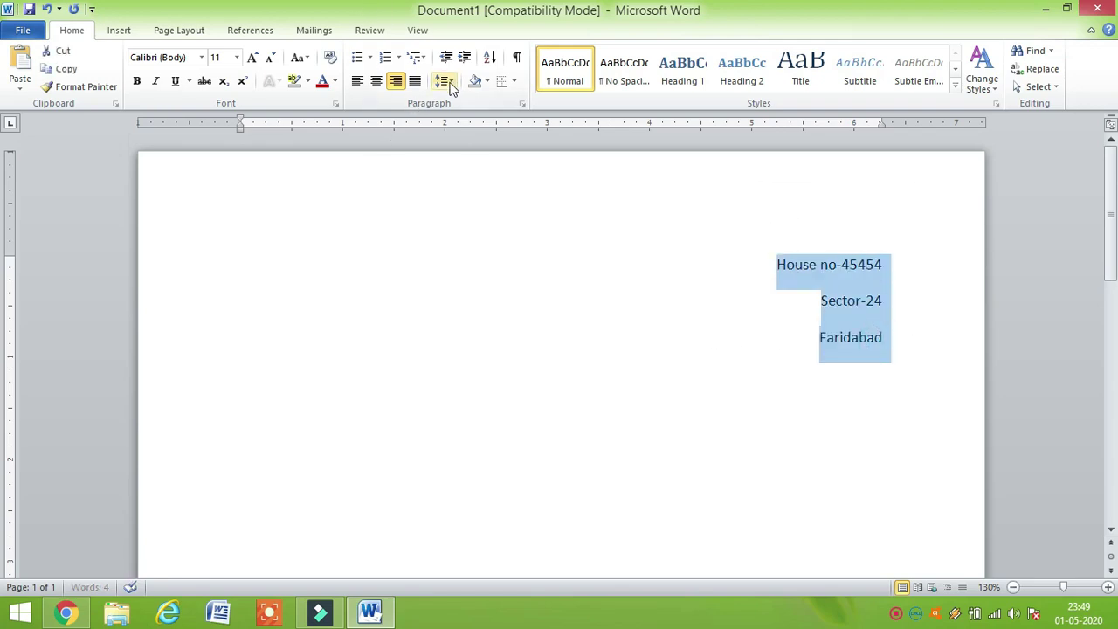
pyautogui.click(450, 81)
pyautogui.click(448, 100)
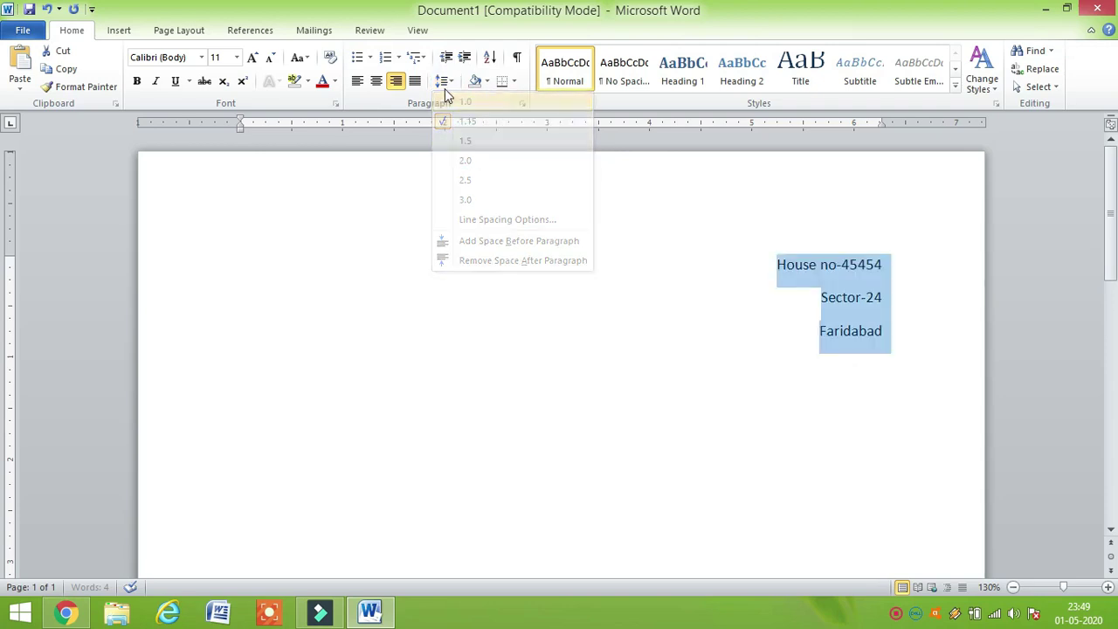
pyautogui.click(358, 81)
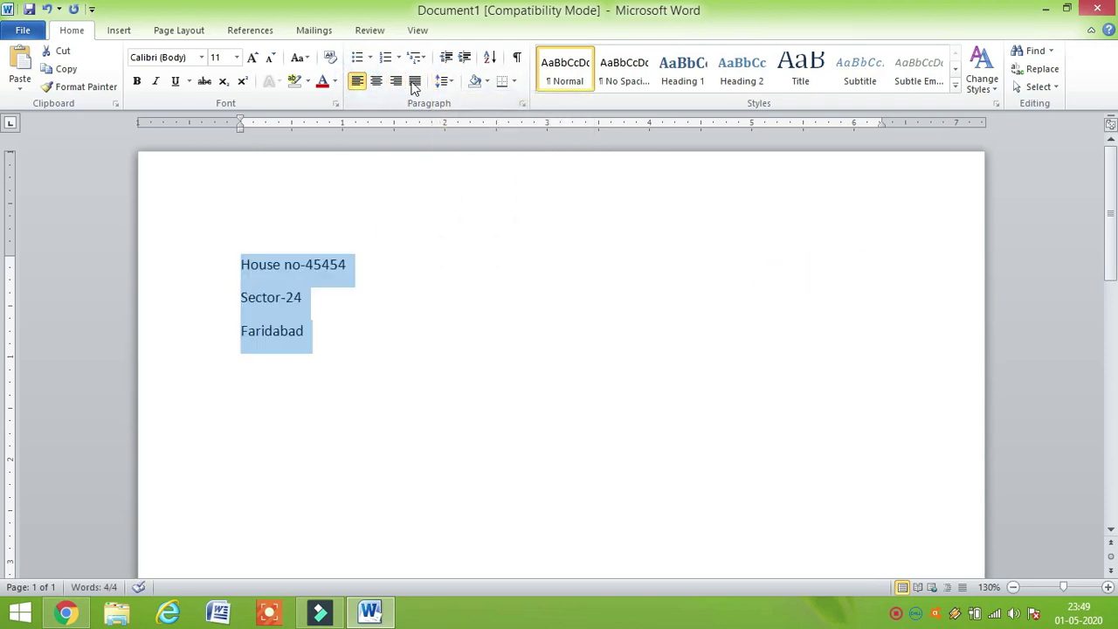
# Set the address paragraphs' Spacing After to 0 pt in Line Spacing Options
pyautogui.click(449, 82)
pyautogui.click(479, 220)
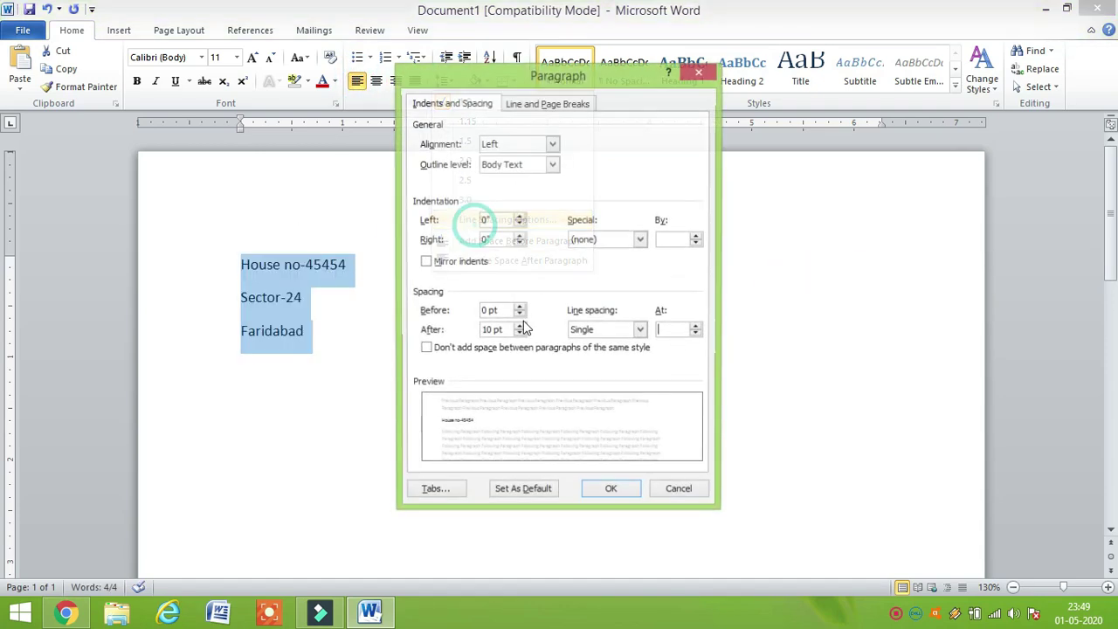
pyautogui.click(520, 333)
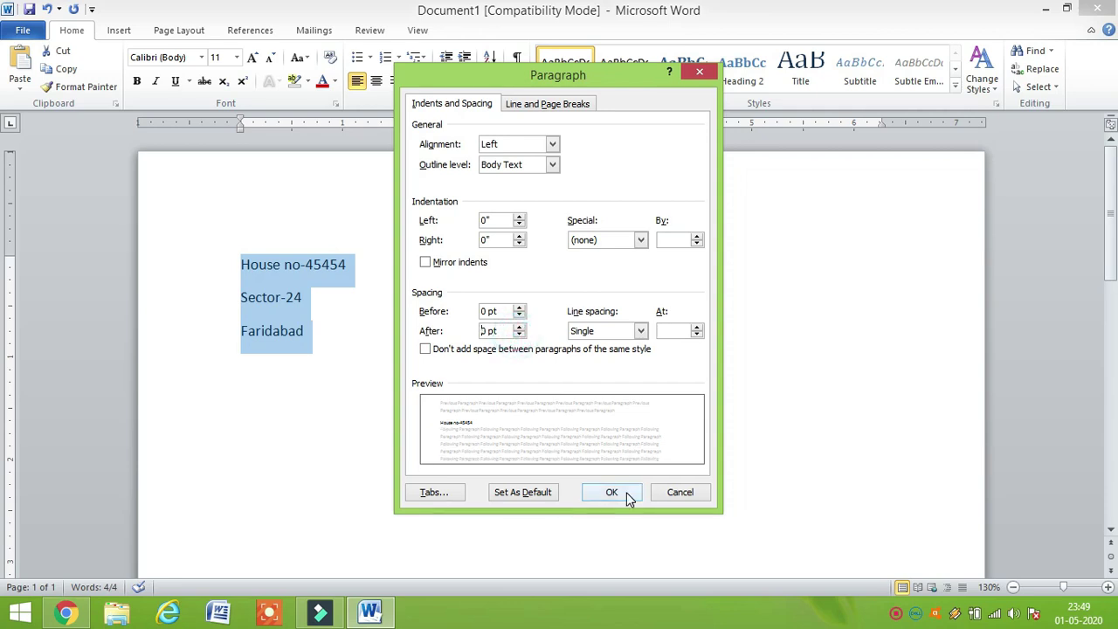
pyautogui.click(627, 495)
# Indent the address block several steps right, then return it to the left margin
pyautogui.click(463, 56)
pyautogui.click(464, 57)
pyautogui.click(463, 57)
pyautogui.click(464, 56)
pyautogui.click(464, 56)
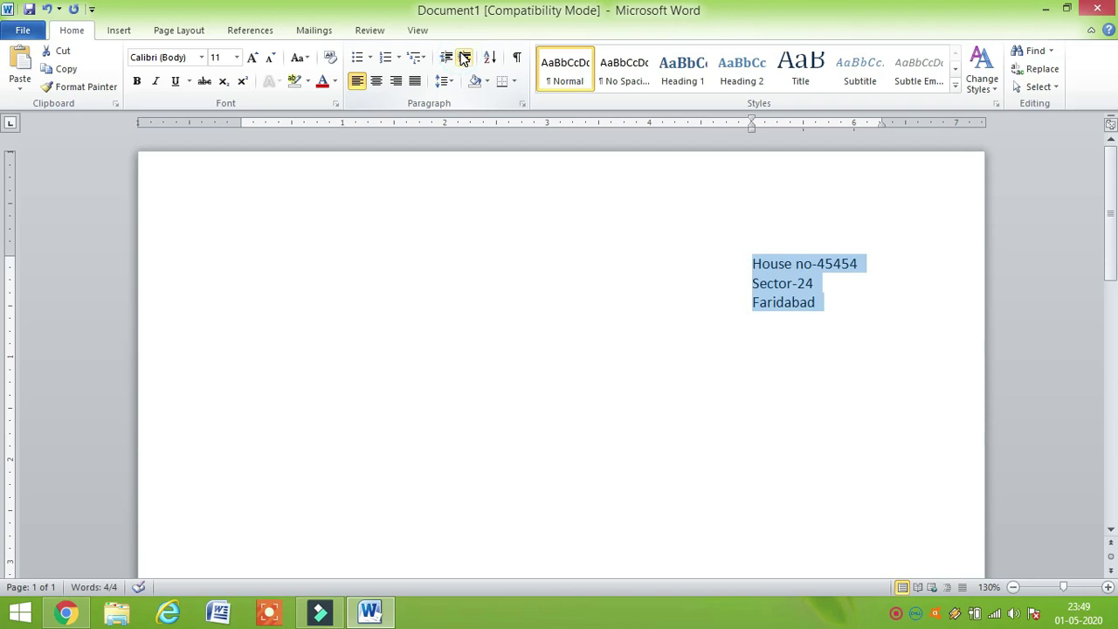
pyautogui.click(446, 57)
pyautogui.click(446, 57)
pyautogui.click(445, 57)
pyautogui.click(446, 56)
pyautogui.click(446, 57)
pyautogui.click(446, 57)
pyautogui.click(446, 57)
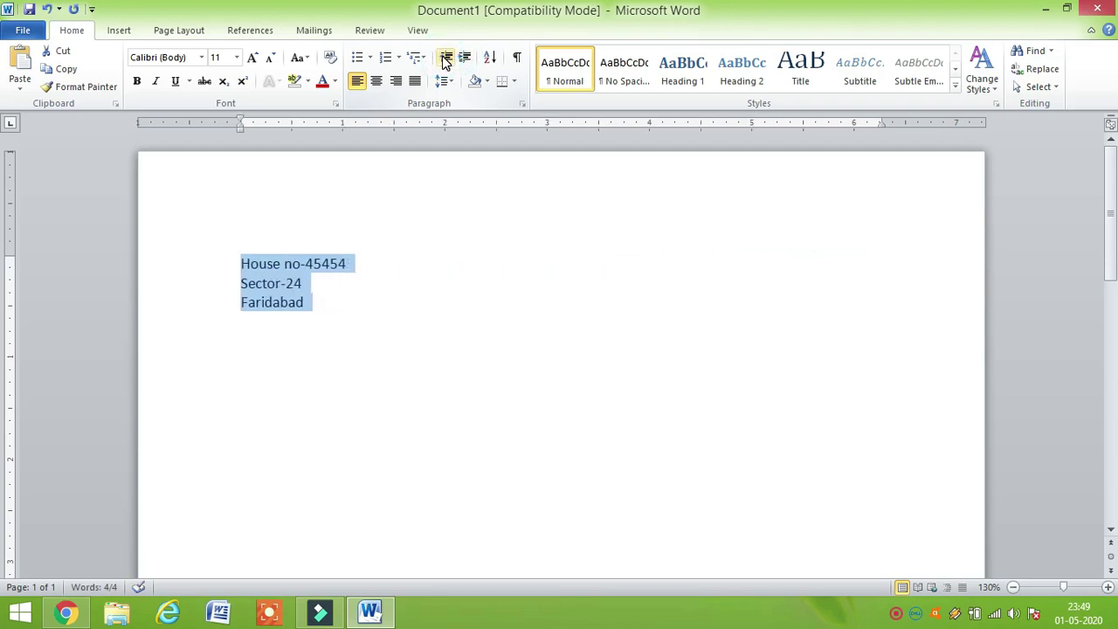
pyautogui.hotkey('ctrl', 'm')
pyautogui.hotkey('ctrl', 'm')
pyautogui.hotkey('ctrl', 'm')
pyautogui.hotkey('ctrl', 'm')
pyautogui.hotkey('ctrl', 'm')
pyautogui.hotkey('ctrl', 'm')
pyautogui.hotkey('ctrl', 'm')
pyautogui.hotkey('ctrl', 'm')
pyautogui.hotkey('ctrl', 'm')
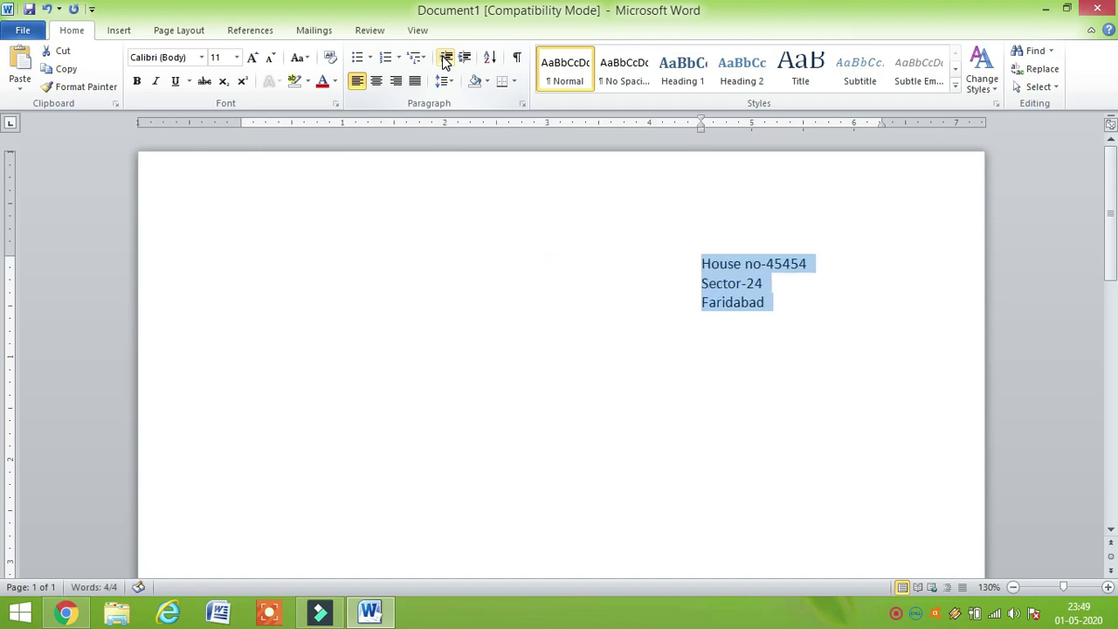
pyautogui.click(445, 57)
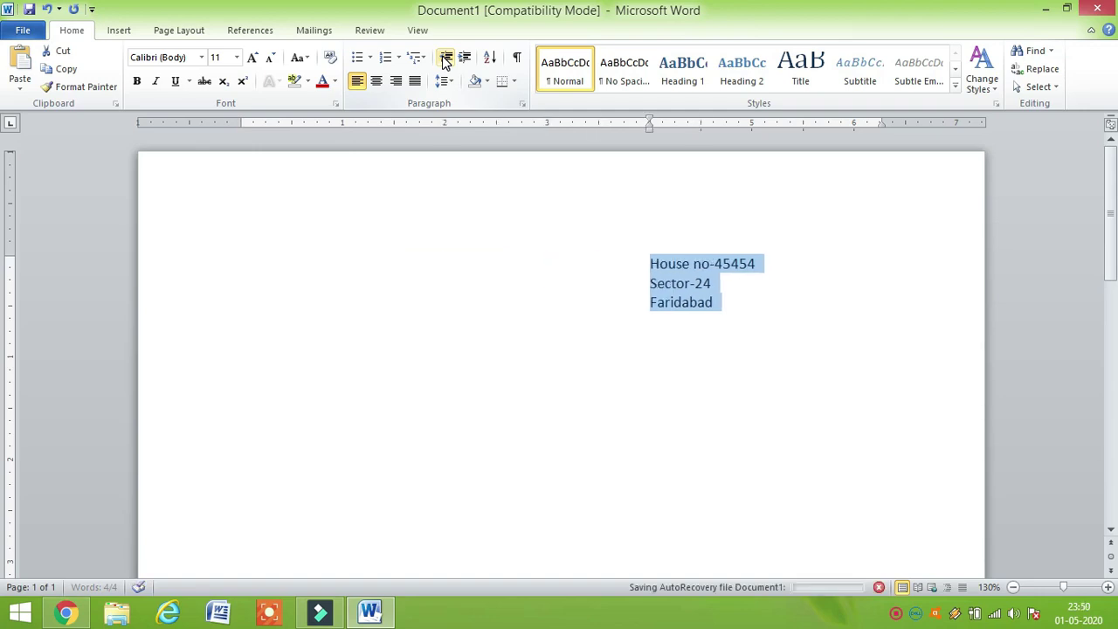
pyautogui.click(446, 56)
pyautogui.click(446, 57)
pyautogui.click(446, 57)
pyautogui.click(446, 57)
pyautogui.click(445, 57)
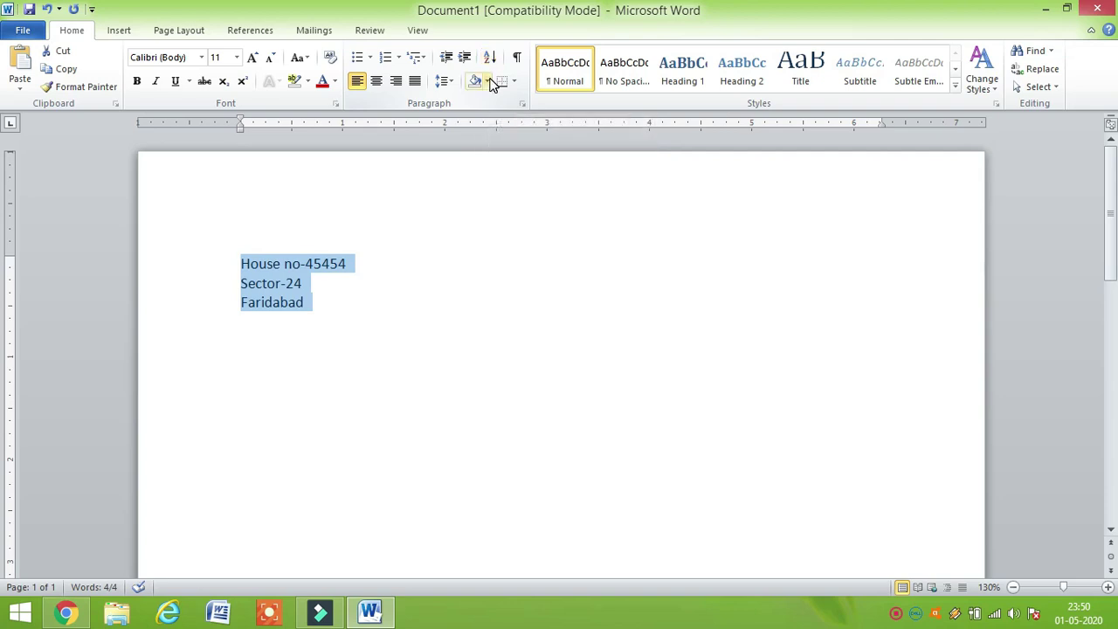
pyautogui.click(486, 80)
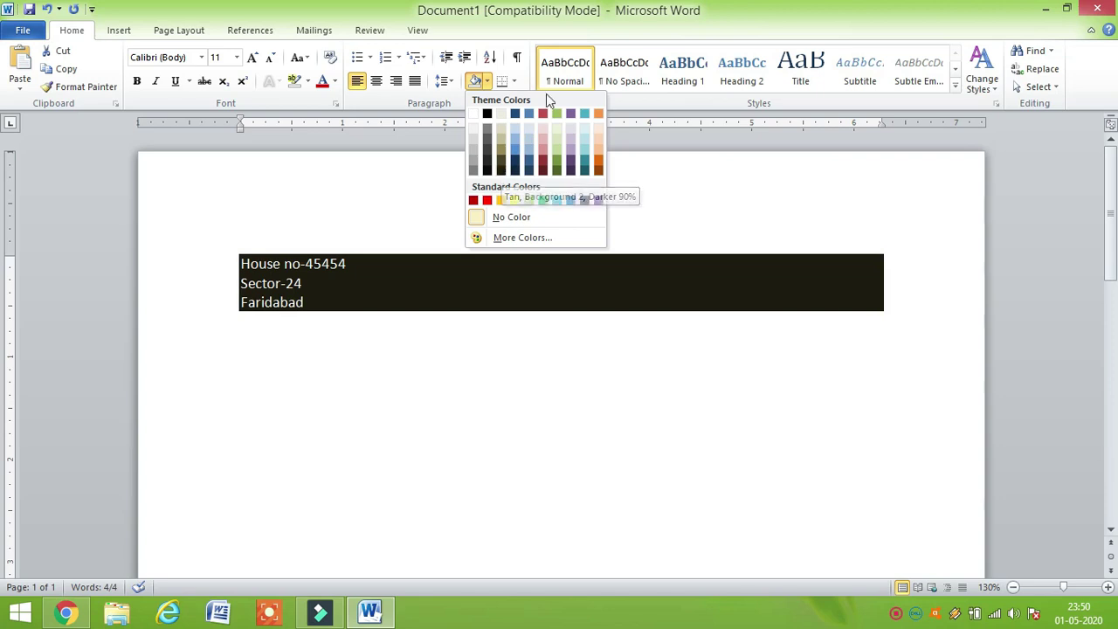
pyautogui.click(516, 80)
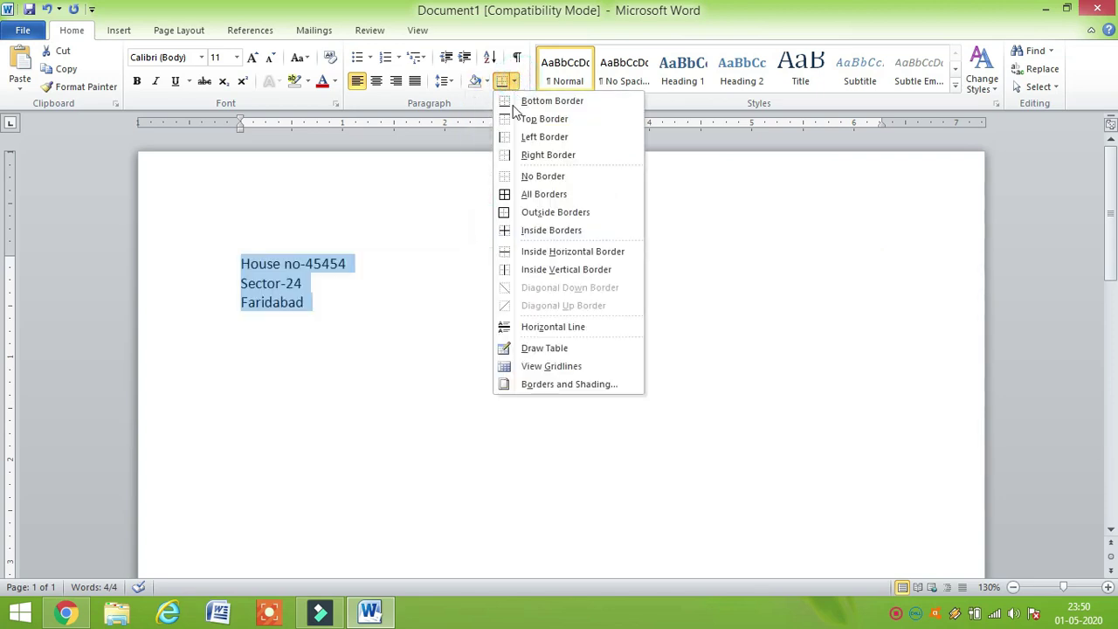
pyautogui.click(527, 194)
pyautogui.click(514, 81)
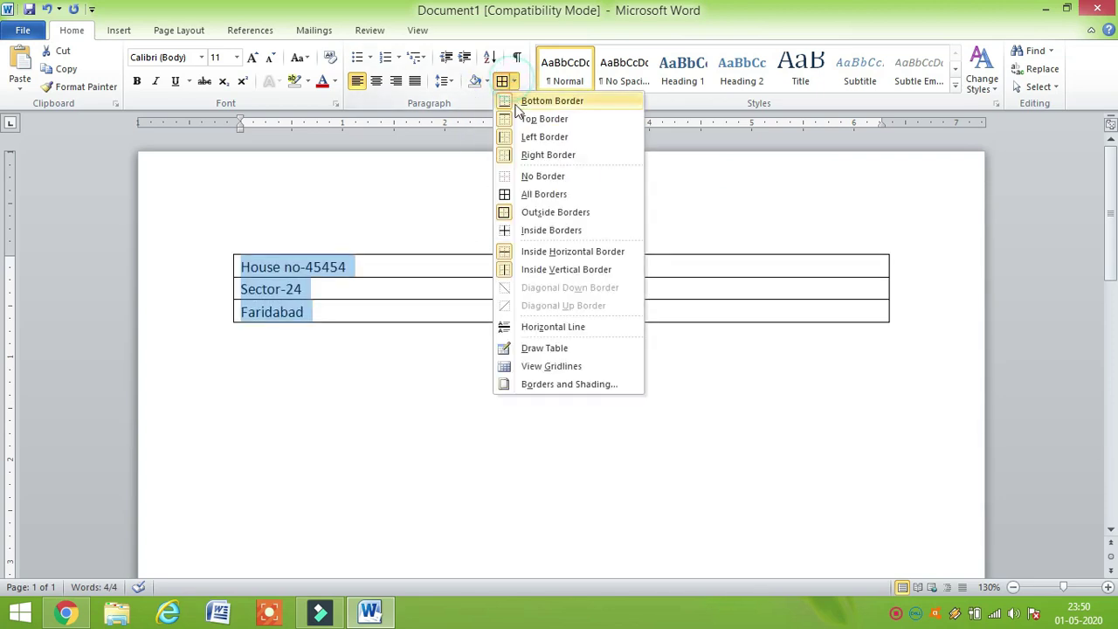
pyautogui.click(534, 179)
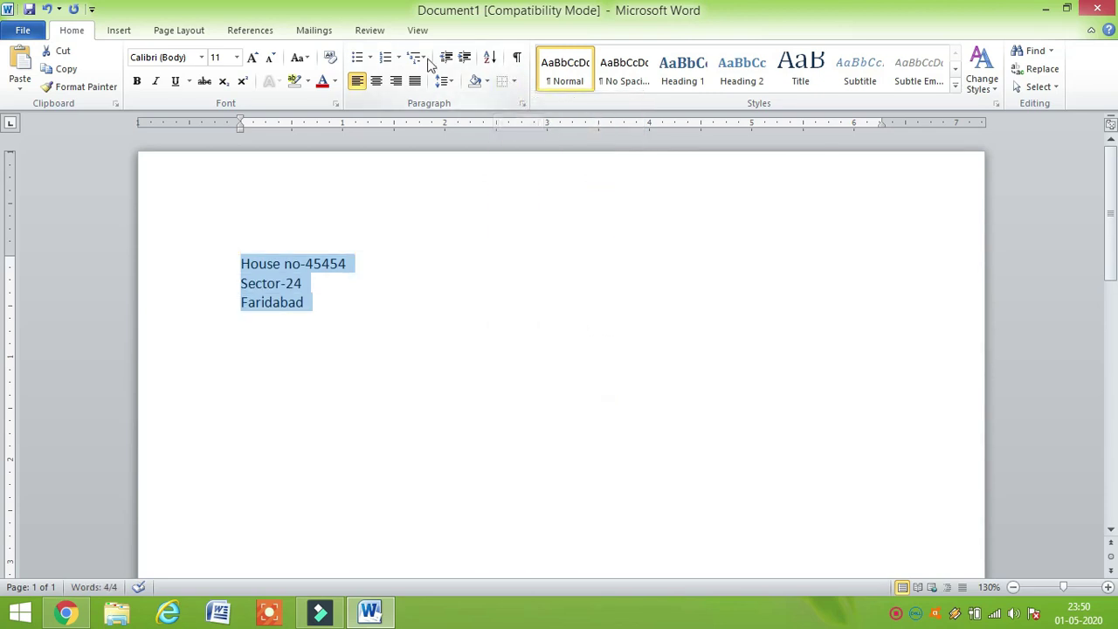
pyautogui.click(516, 59)
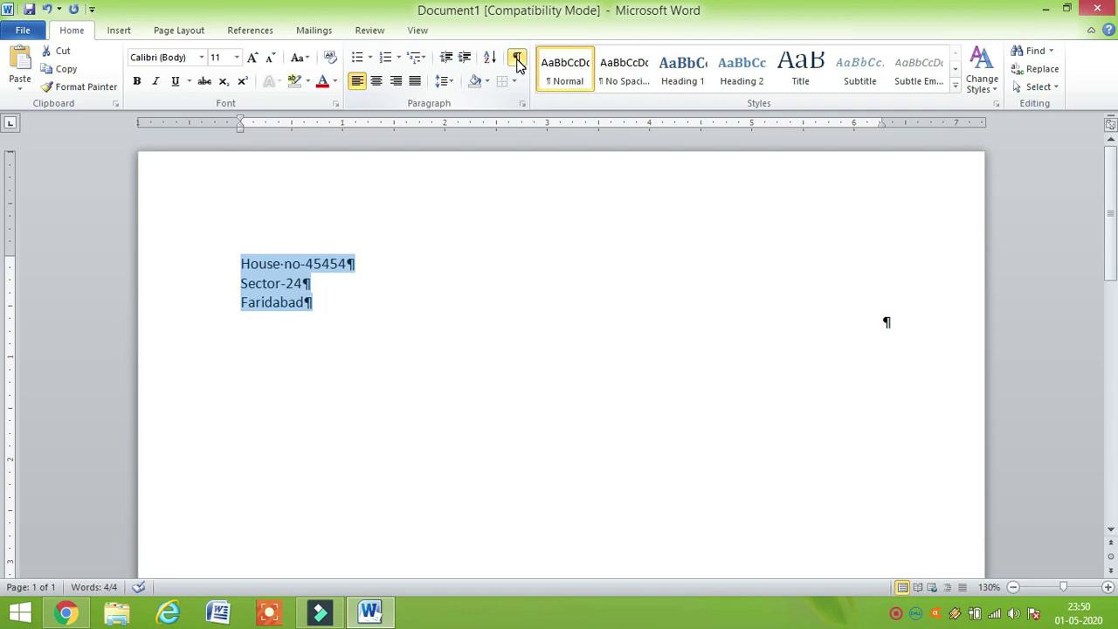
pyautogui.click(517, 60)
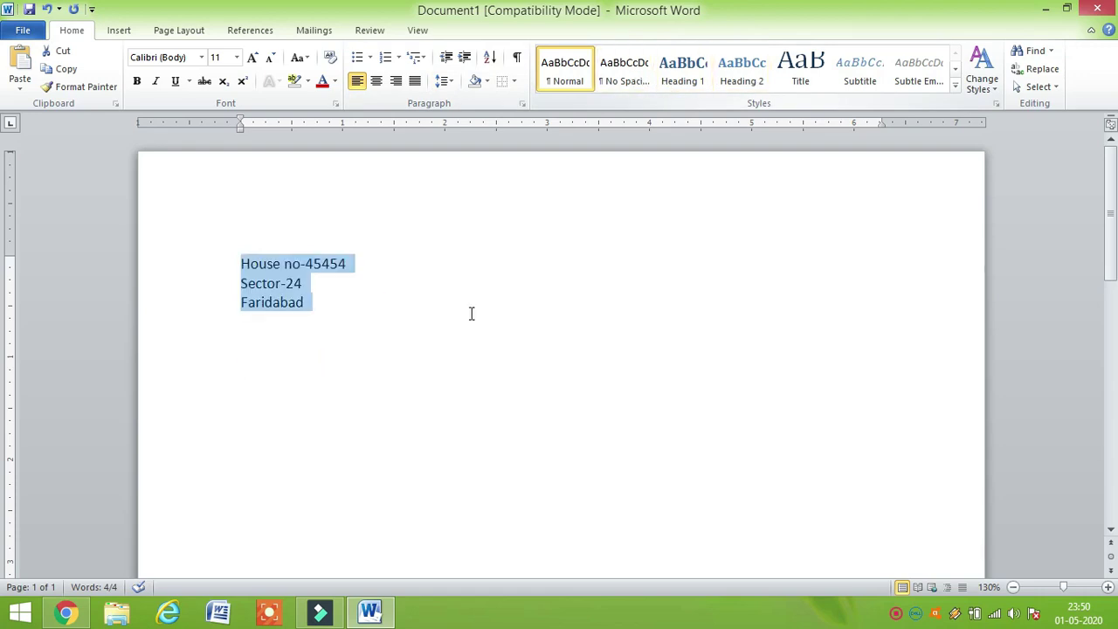
# Insert =rand() sample text and style all of it Heading 4, trying Heading 2 and 3 first
pyautogui.write('=rand()')
pyautogui.press('Return')
pyautogui.hotkey('ctrl', 'a')
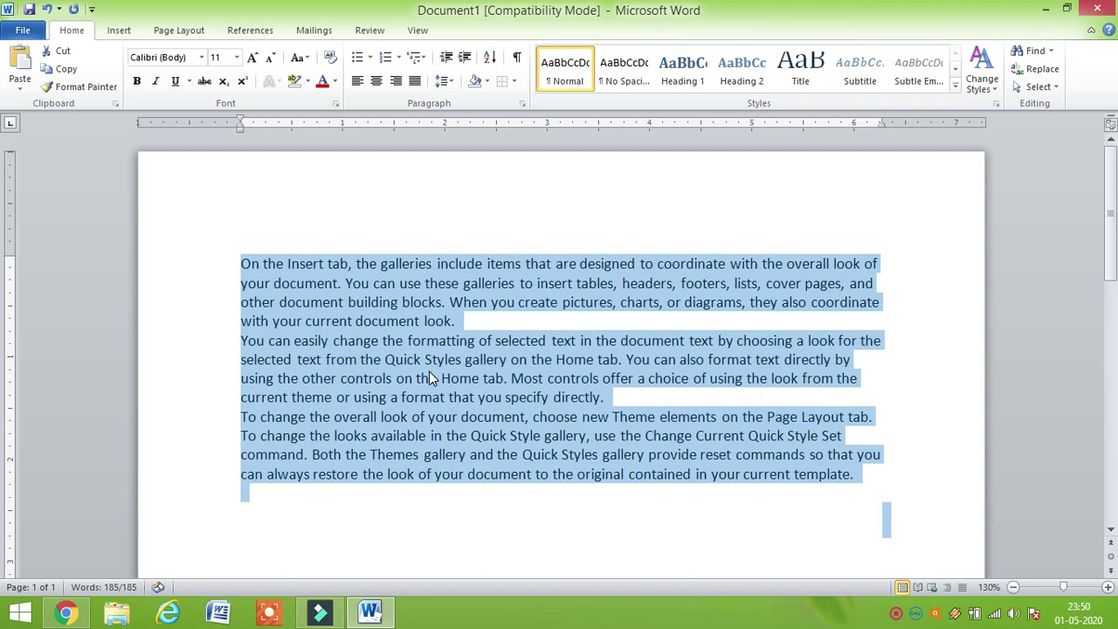
pyautogui.click(741, 68)
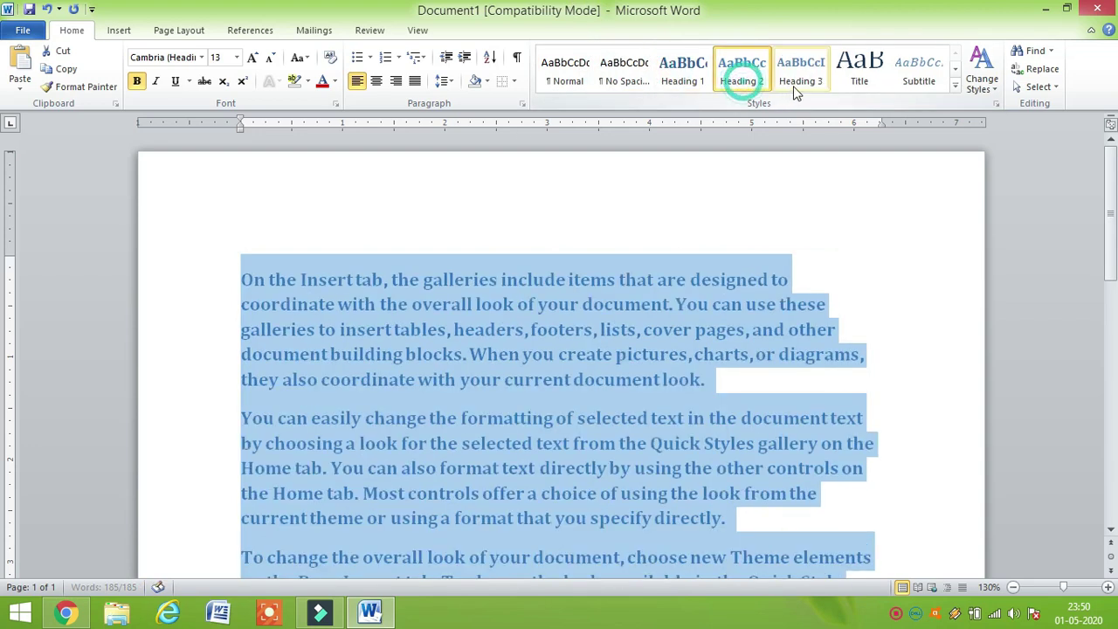
pyautogui.click(801, 68)
pyautogui.click(859, 69)
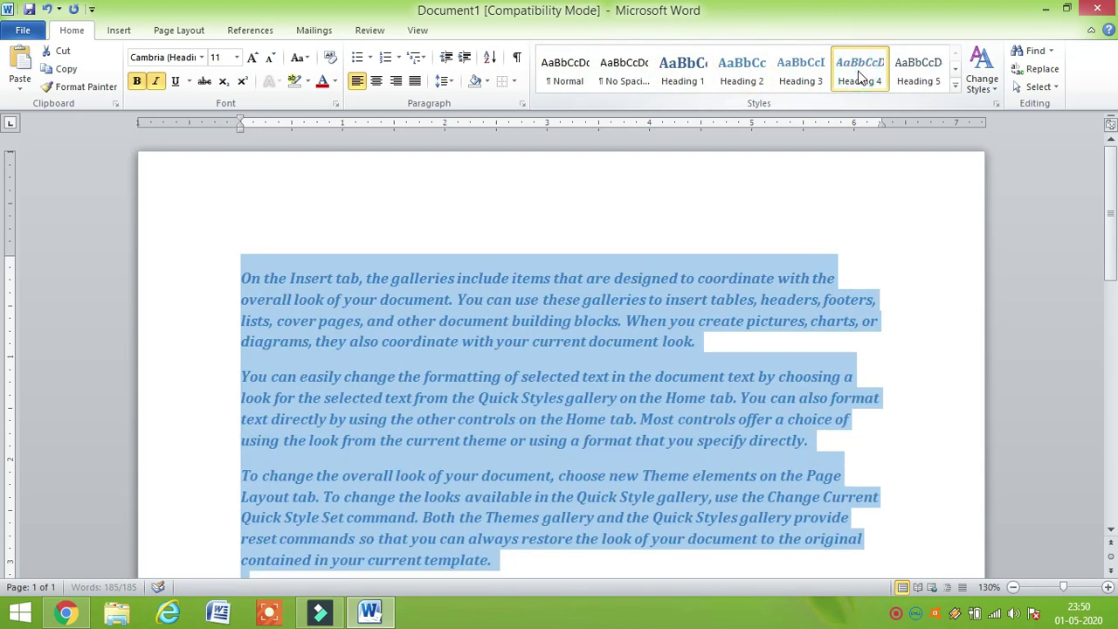
pyautogui.click(981, 87)
pyautogui.moveTo(1019, 110)
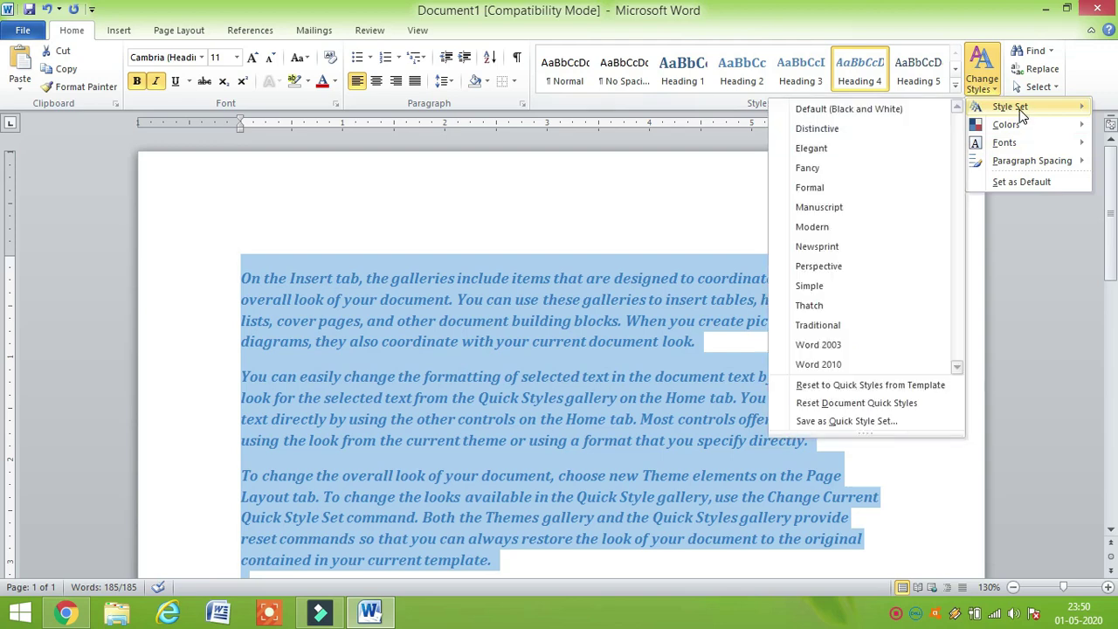
pyautogui.click(1081, 68)
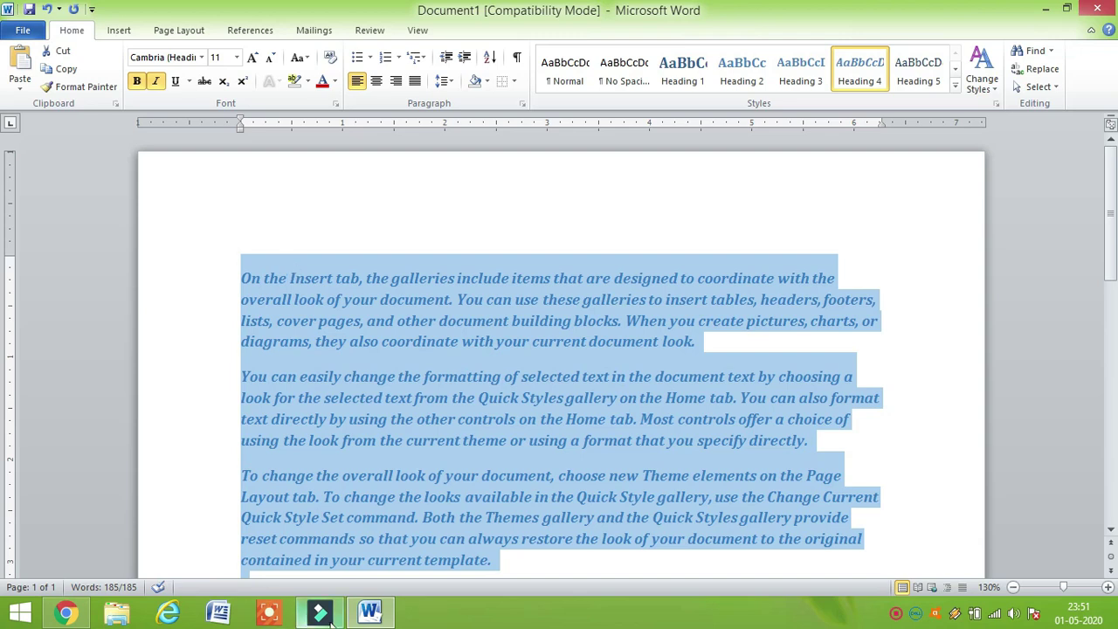
pyautogui.click(896, 614)
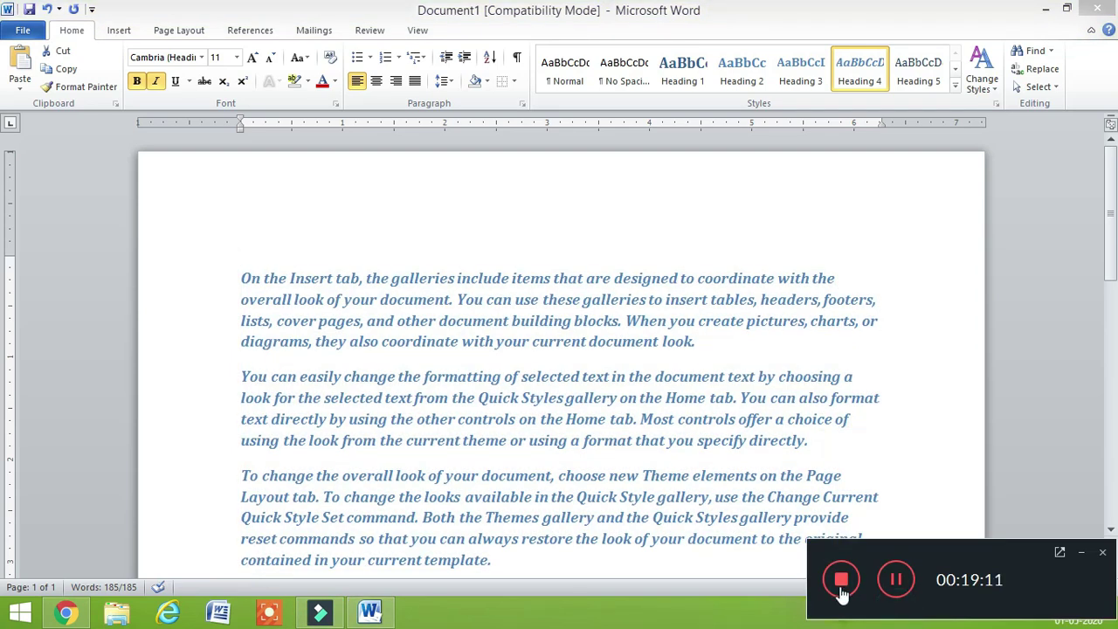
pyautogui.click(841, 579)
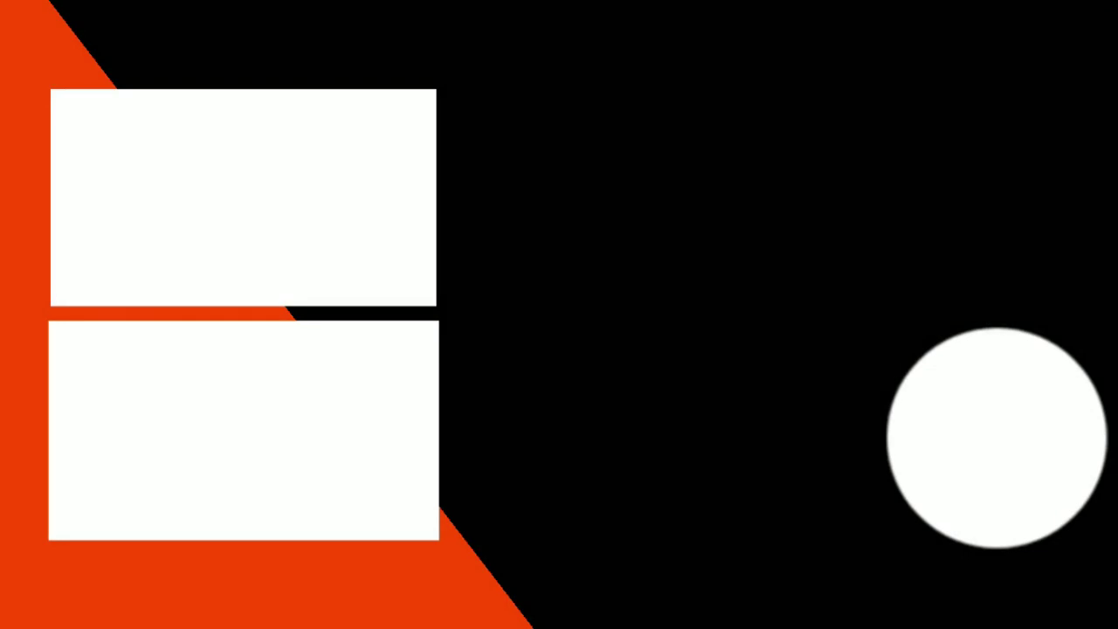